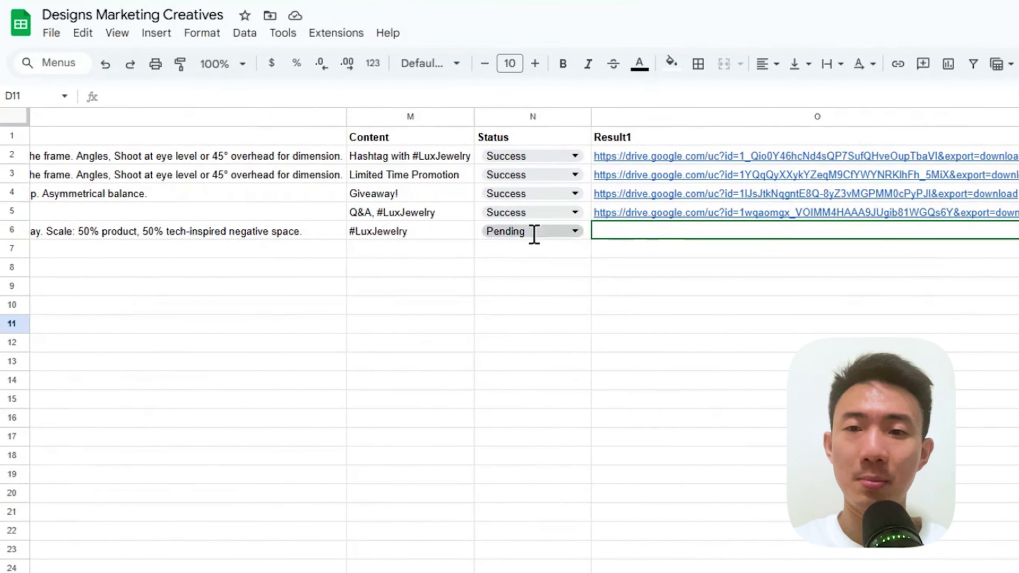
- Inspect the Testimonial row's post type and status options in the Designs Marketing Creatives sheet
{"action": "left_click", "coordinate": [533, 231]}
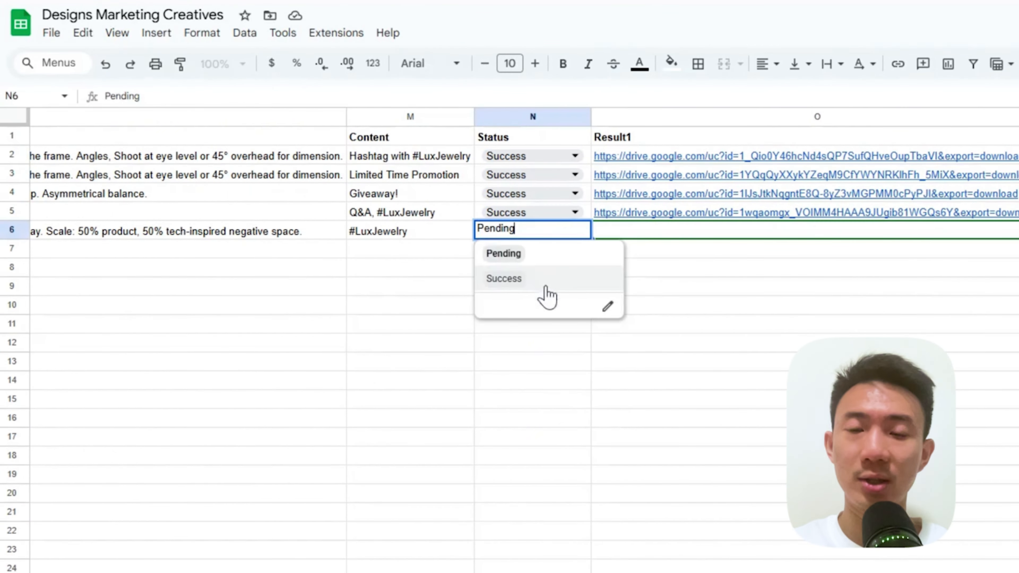
{"action": "left_click", "coordinate": [660, 300]}
{"action": "scroll", "coordinate": [602, 262], "scroll_direction": "left", "scroll_amount": 3}
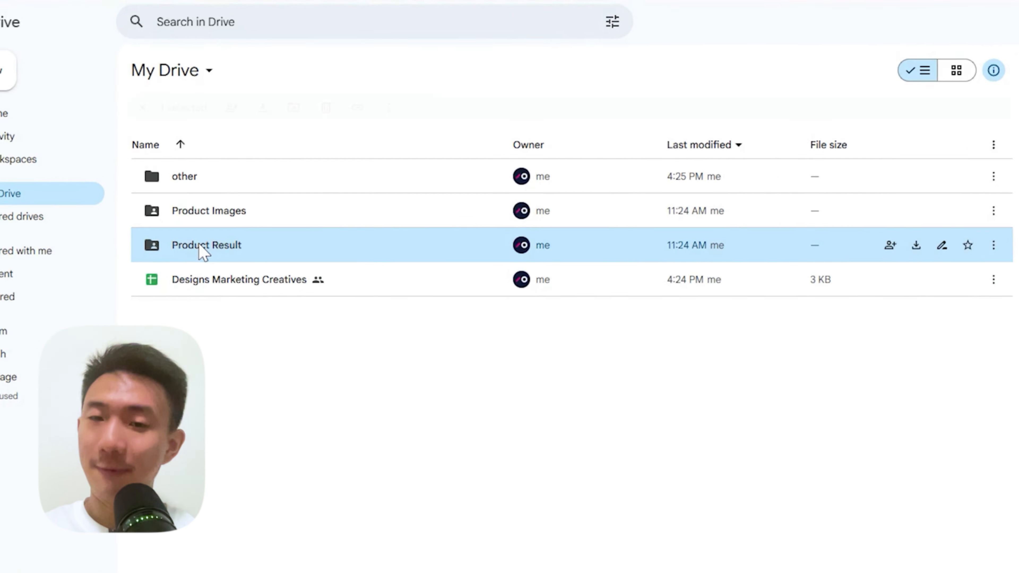
- Browse the generated images in Drive's Product Result folder and check the Testimonial row's Status and Result1 cells in the sheet
{"action": "left_click", "coordinate": [200, 250]}
{"action": "double_click", "coordinate": [170, 283]}
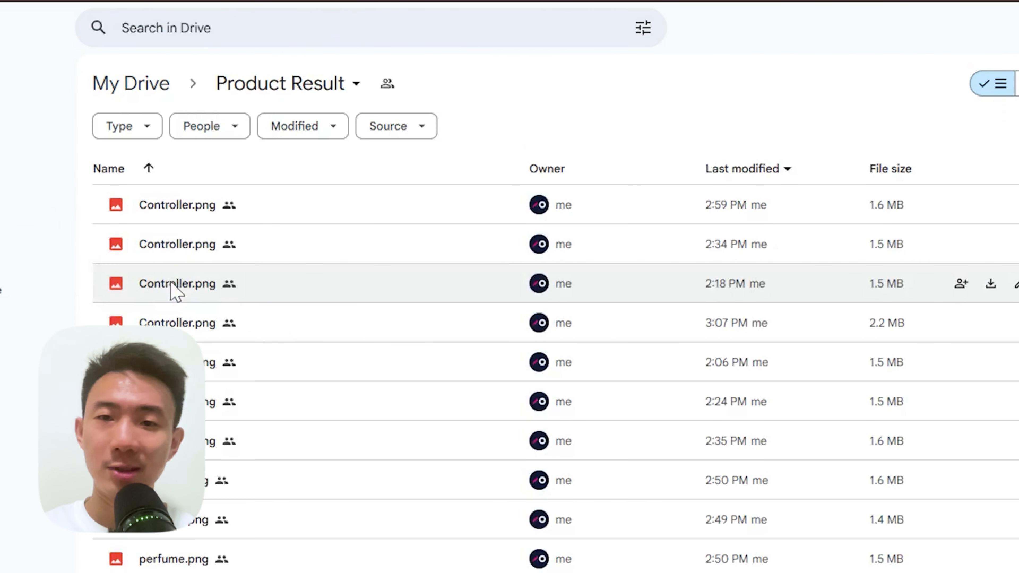
{"action": "scroll", "coordinate": [170, 422], "scroll_direction": "down", "scroll_amount": 6}
{"action": "double_click", "coordinate": [170, 385]}
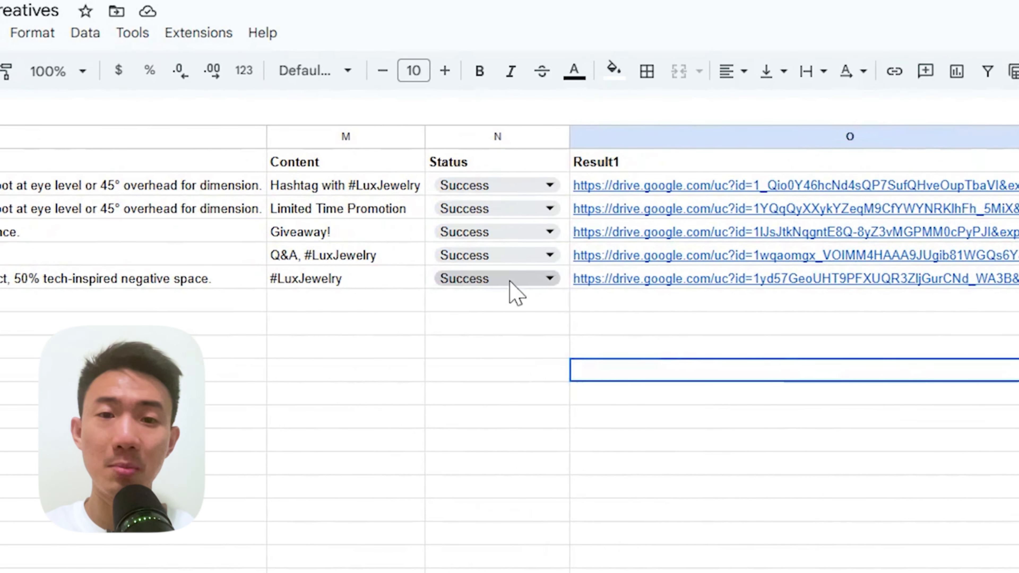
{"action": "left_click", "coordinate": [518, 246]}
{"action": "left_click", "coordinate": [678, 323]}
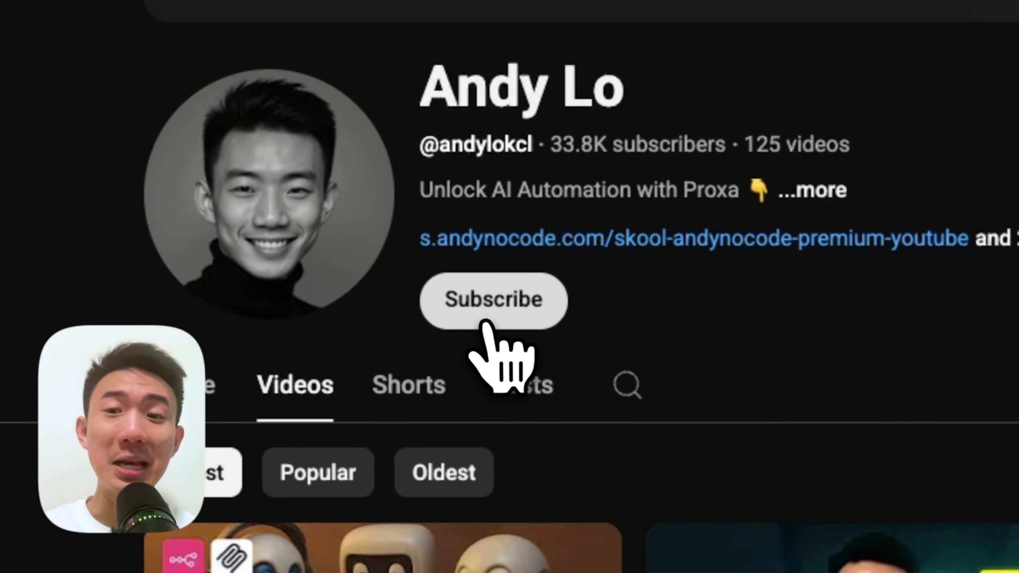
- Subscribe to the YouTube channel and browse its latest videos
{"action": "left_click", "coordinate": [257, 248]}
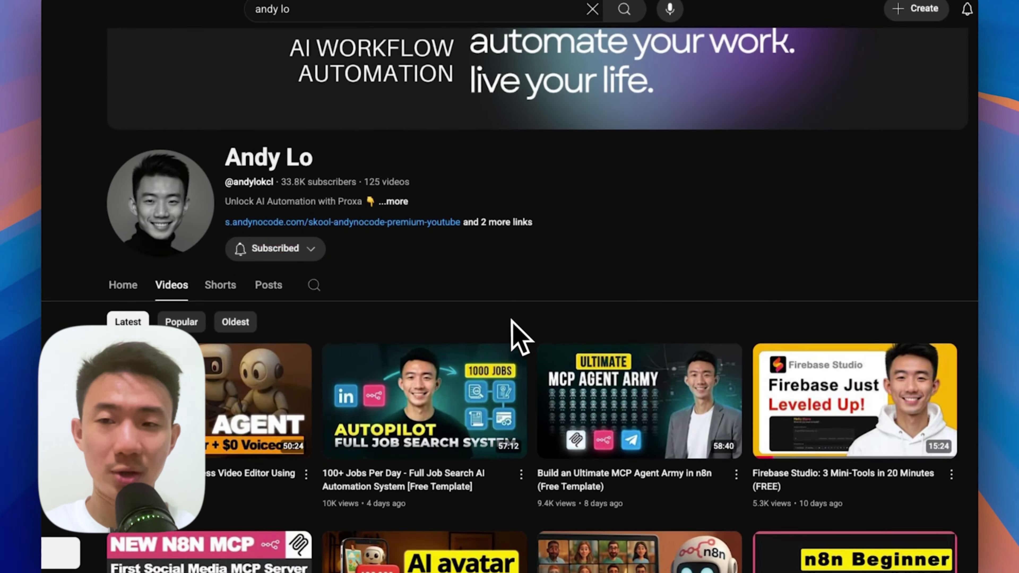
{"action": "scroll", "coordinate": [519, 337], "scroll_direction": "down", "scroll_amount": 5}
{"action": "scroll", "coordinate": [539, 346], "scroll_direction": "down", "scroll_amount": 5}
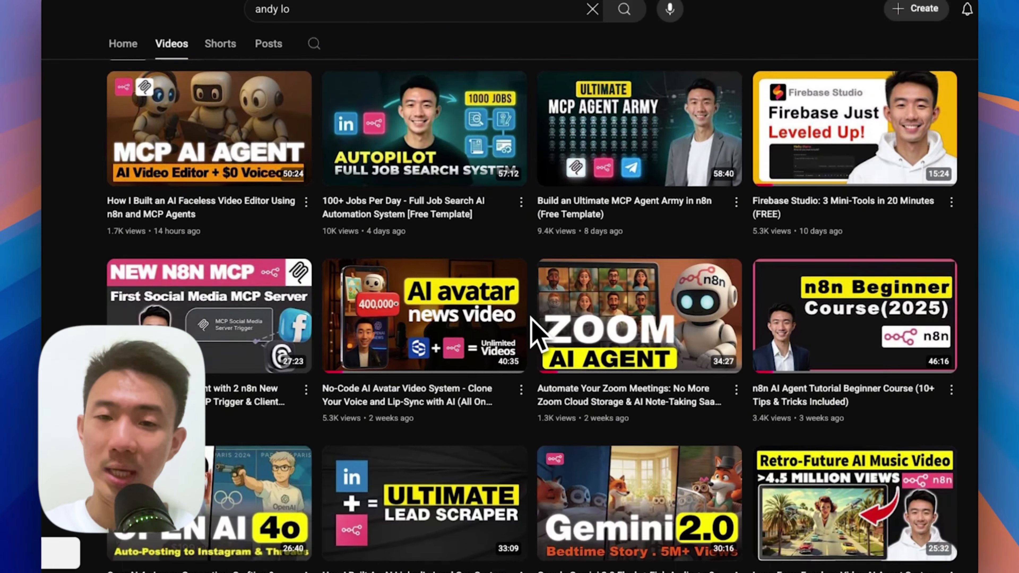
{"action": "scroll", "coordinate": [534, 321], "scroll_direction": "down", "scroll_amount": 5}
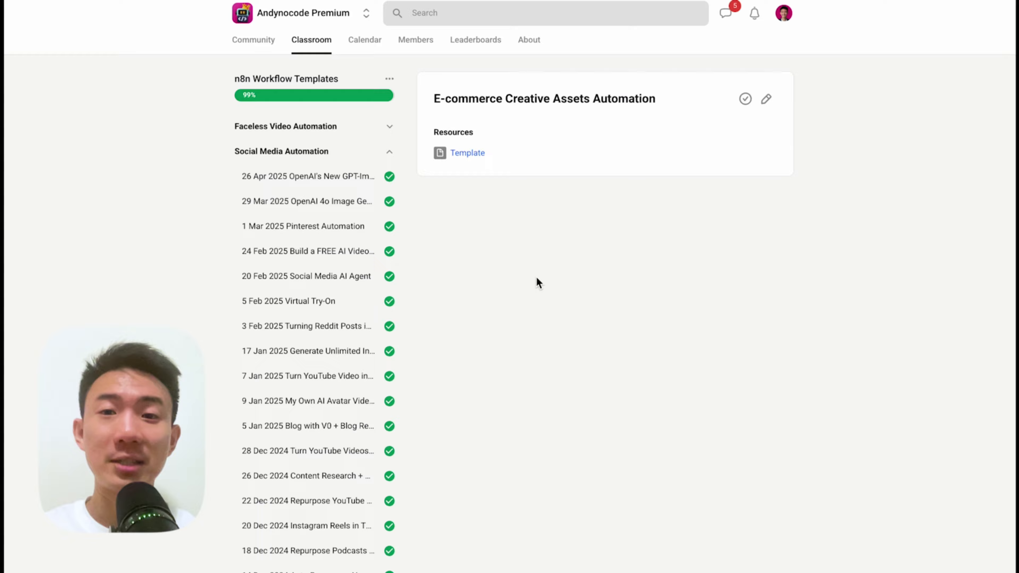
- Highlight "1-on-1 Tech Support" in the title of the premium support booking page
{"action": "left_click", "coordinate": [466, 152]}
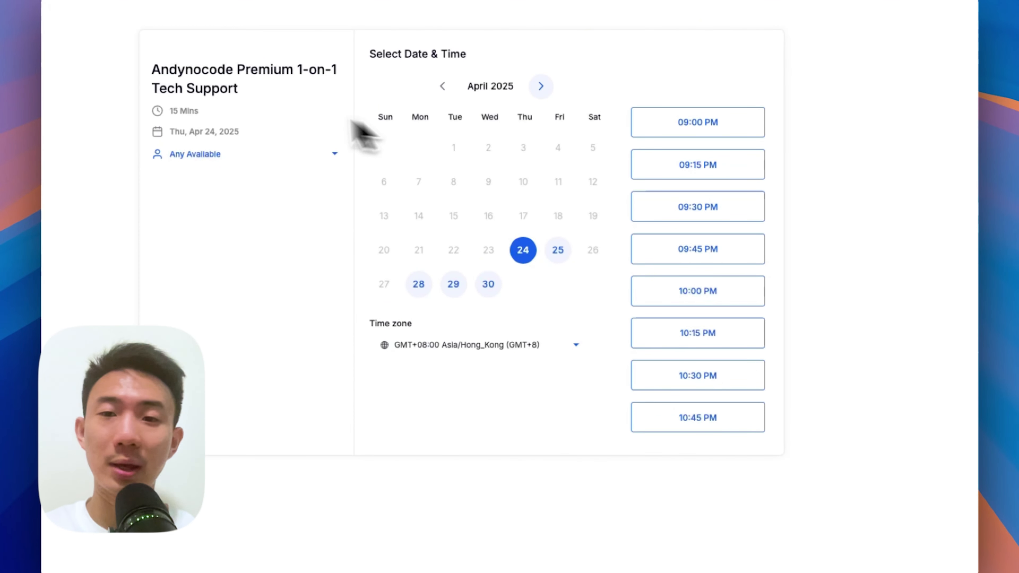
{"action": "left_click_drag", "start_coordinate": [298, 69], "coordinate": [310, 91]}
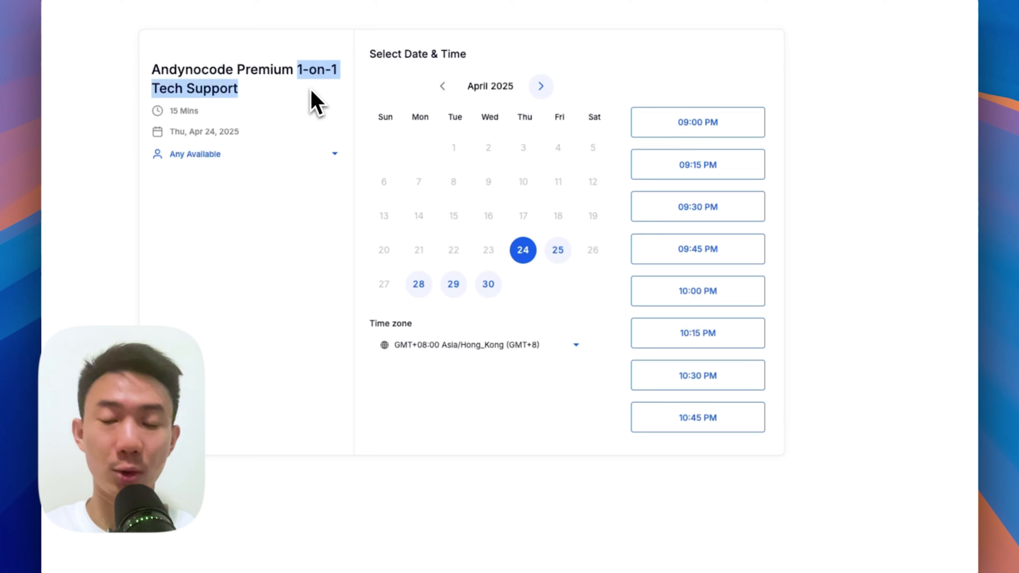
{"action": "left_click", "coordinate": [306, 286]}
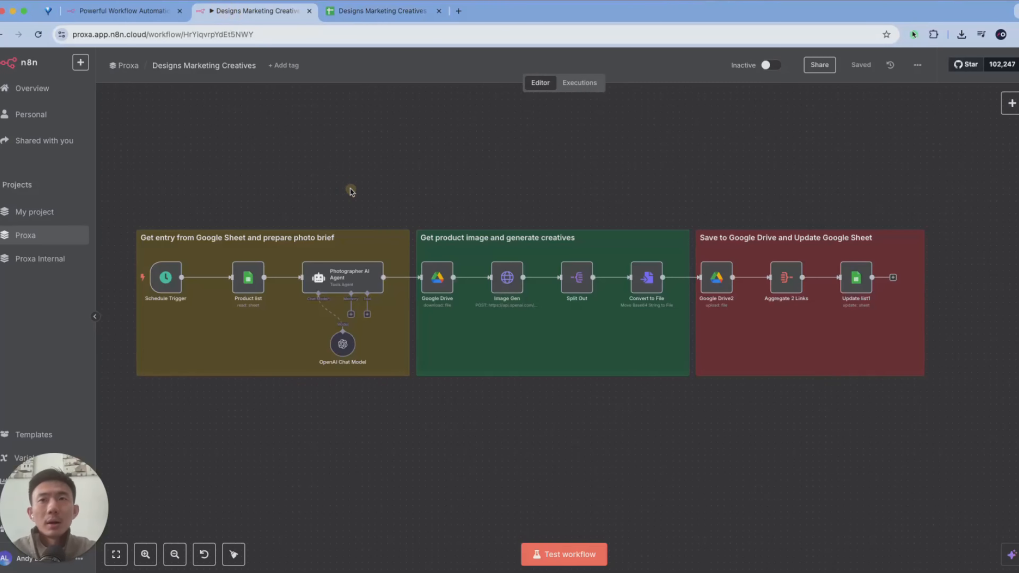
- Search the n8n node library for the schedule trigger
{"action": "scroll", "coordinate": [347, 193], "scroll_direction": "left", "scroll_amount": 2}
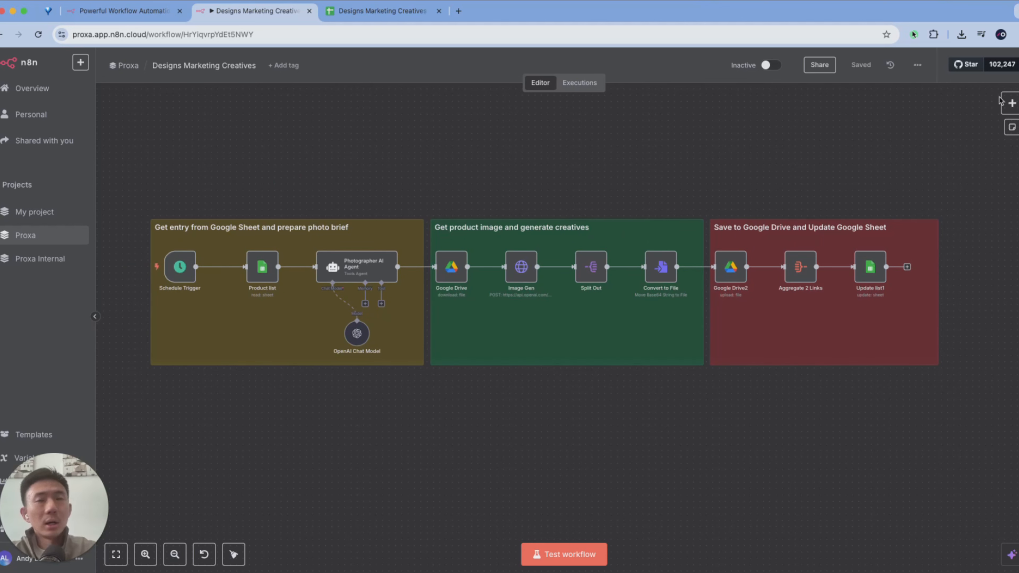
{"action": "left_click", "coordinate": [1011, 103]}
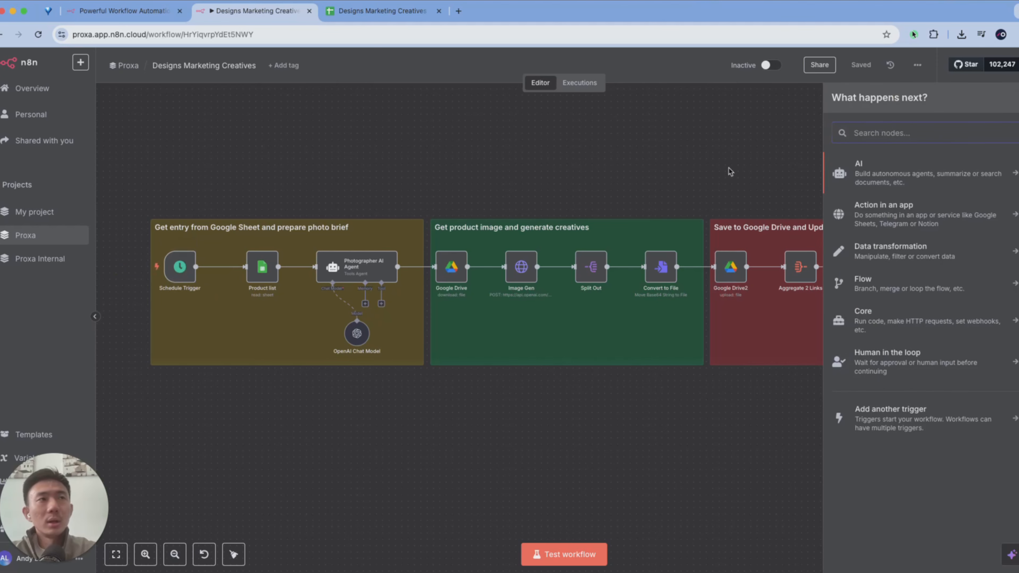
{"action": "type", "text": "shce"}
{"action": "key", "text": "BackSpace"}
{"action": "key", "text": "BackSpace"}
{"action": "key", "text": "BackSpace"}
{"action": "type", "text": "ch"}
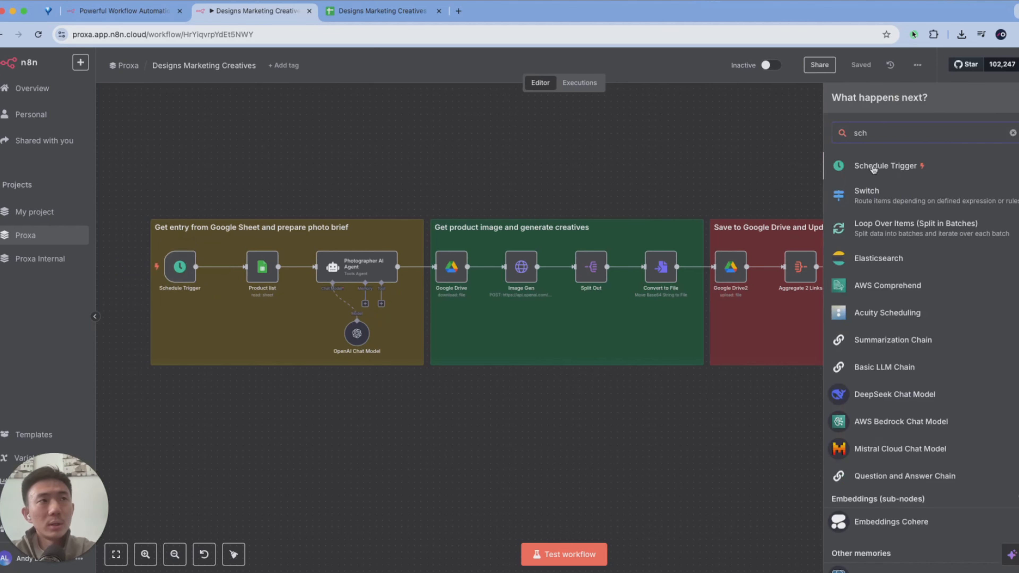
{"action": "left_click", "coordinate": [875, 167]}
{"action": "key", "text": "Escape"}
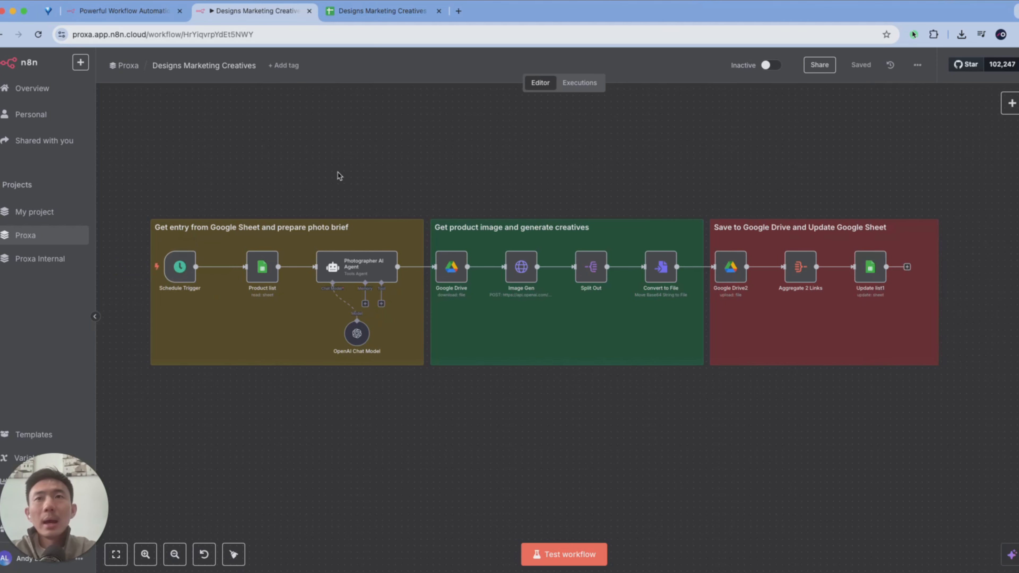
- Open the Schedule Trigger node and review its Trigger Interval and Trigger at Hour options
{"action": "left_click", "coordinate": [240, 171]}
{"action": "scroll", "coordinate": [243, 171], "scroll_direction": "up", "scroll_amount": 1}
{"action": "scroll", "coordinate": [203, 188], "scroll_direction": "left", "scroll_amount": 1}
{"action": "scroll", "coordinate": [204, 188], "scroll_direction": "up", "scroll_amount": 3}
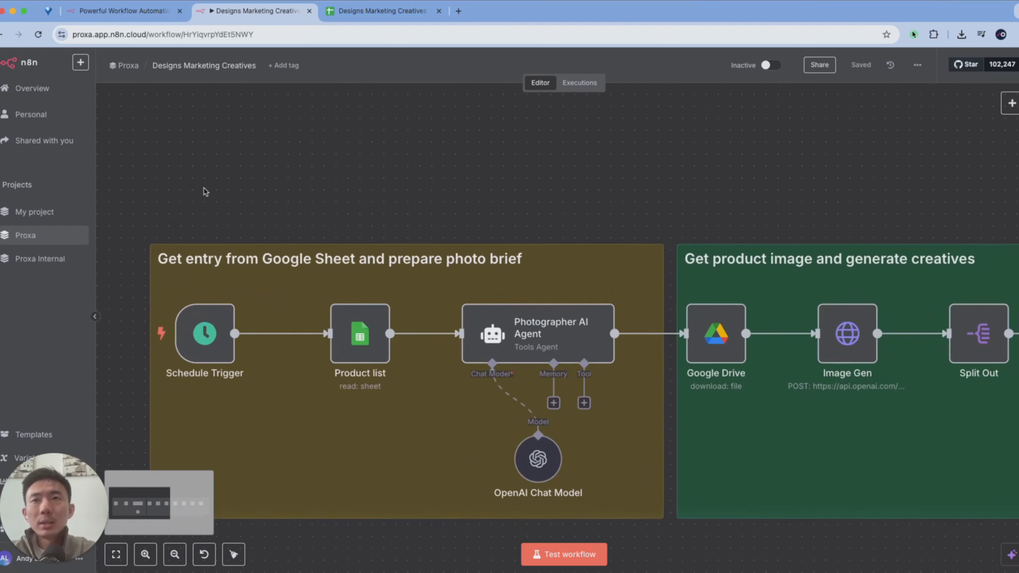
{"action": "scroll", "coordinate": [203, 188], "scroll_direction": "down", "scroll_amount": 3}
{"action": "double_click", "coordinate": [224, 249]}
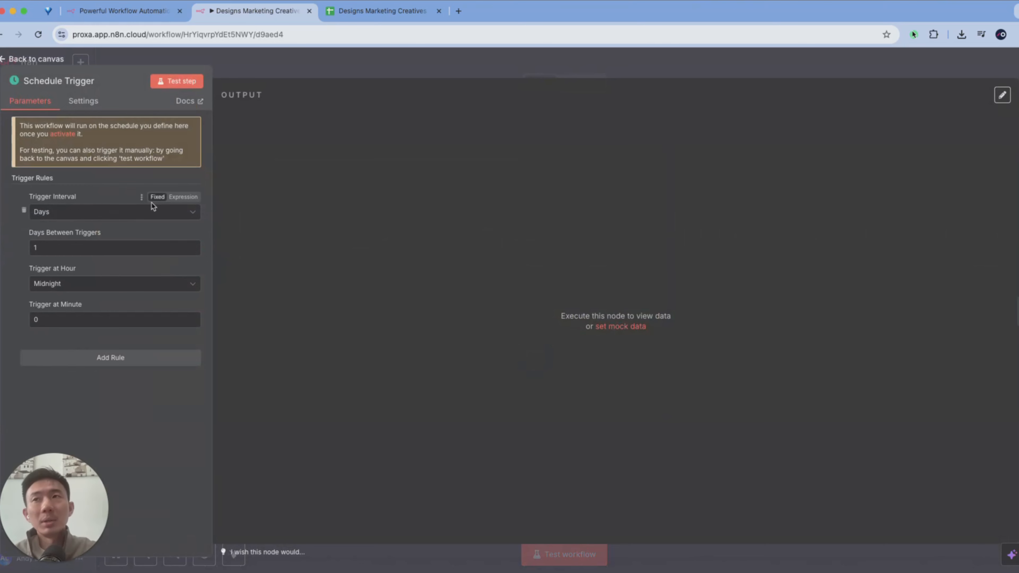
{"action": "left_click", "coordinate": [144, 216]}
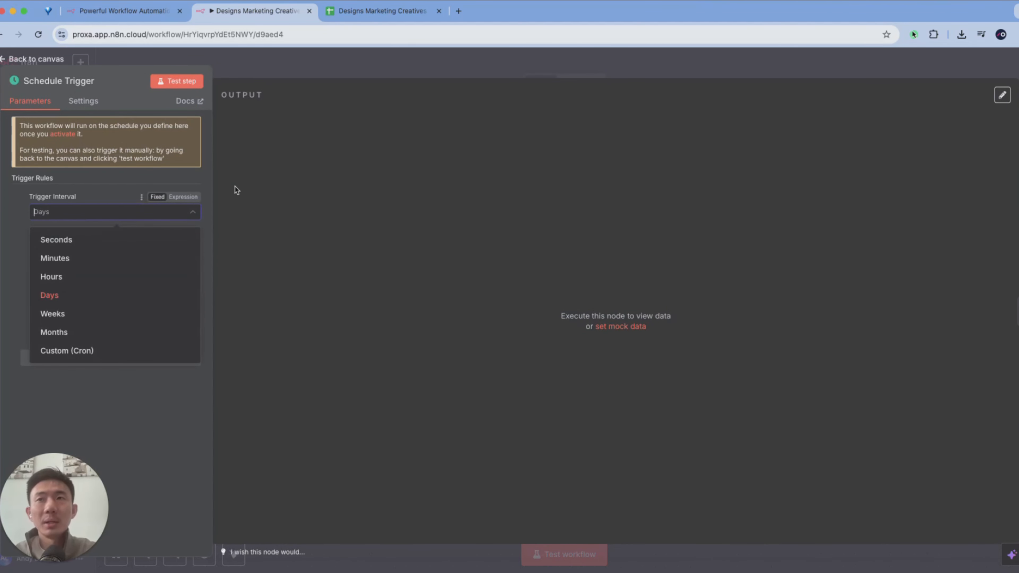
{"action": "left_click", "coordinate": [192, 187]}
{"action": "left_click", "coordinate": [122, 284]}
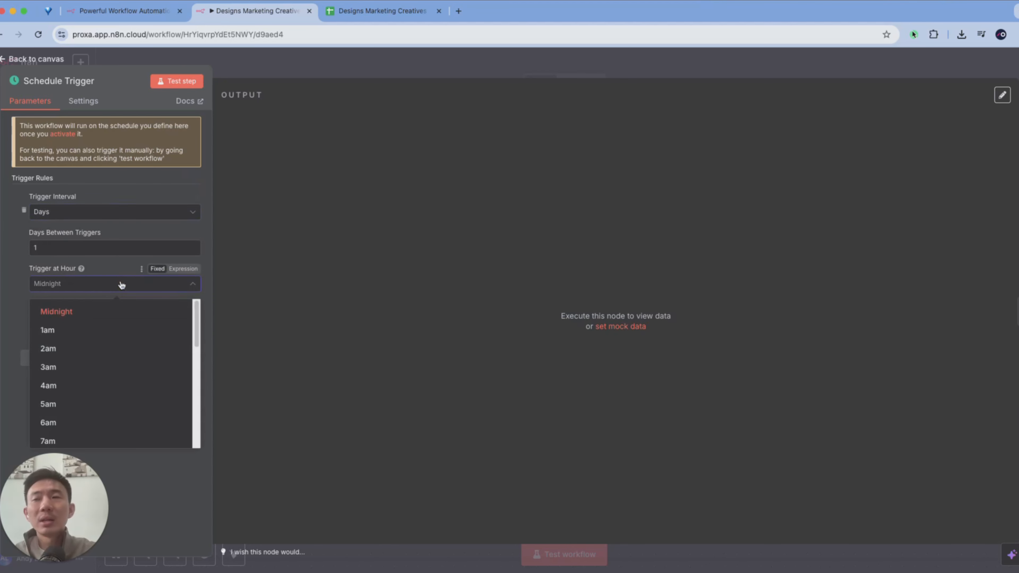
{"action": "left_click", "coordinate": [209, 228]}
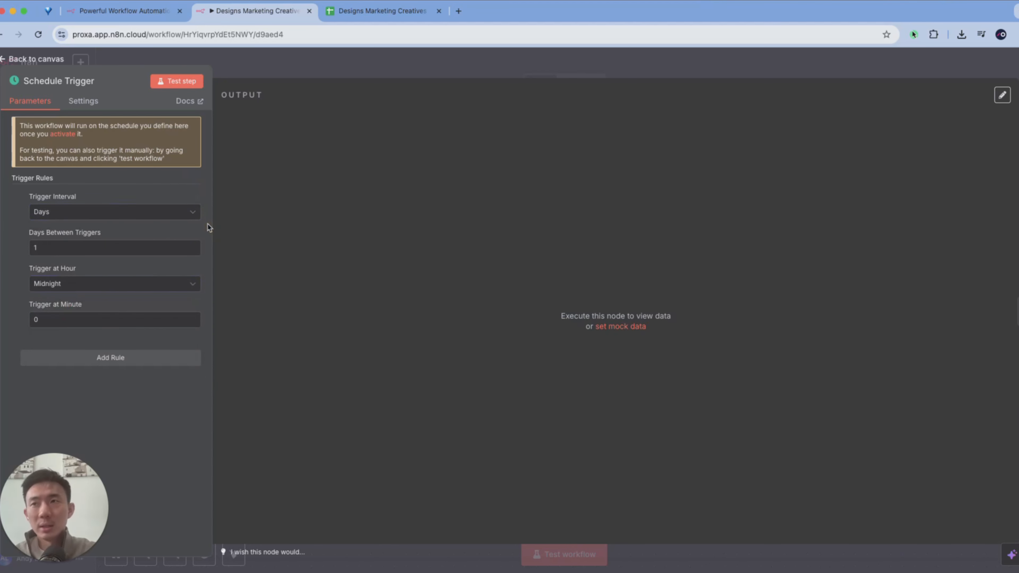
- Return to the workflow canvas and run a test from the Schedule Trigger node
{"action": "left_click", "coordinate": [295, 61]}
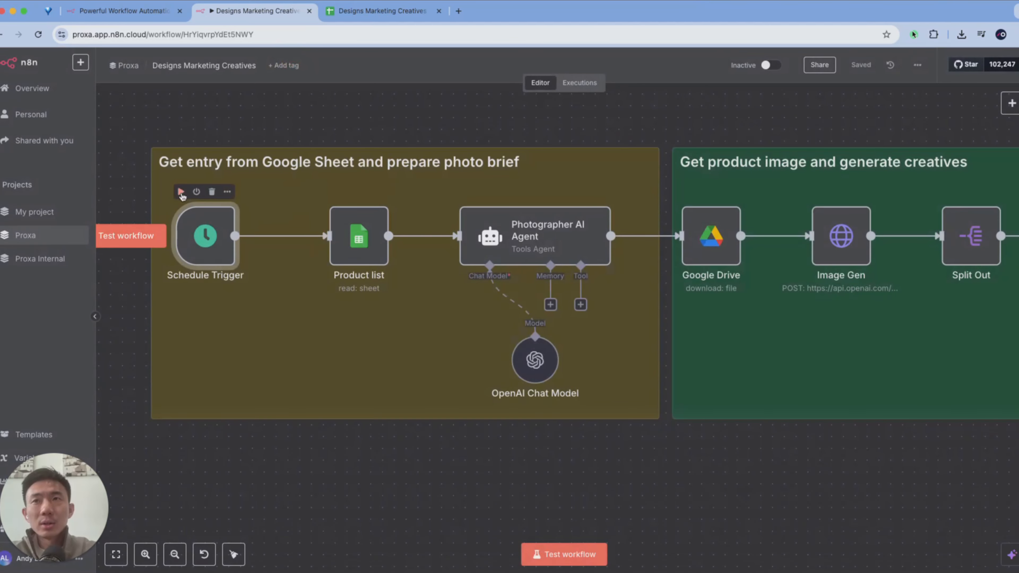
{"action": "left_click", "coordinate": [181, 193]}
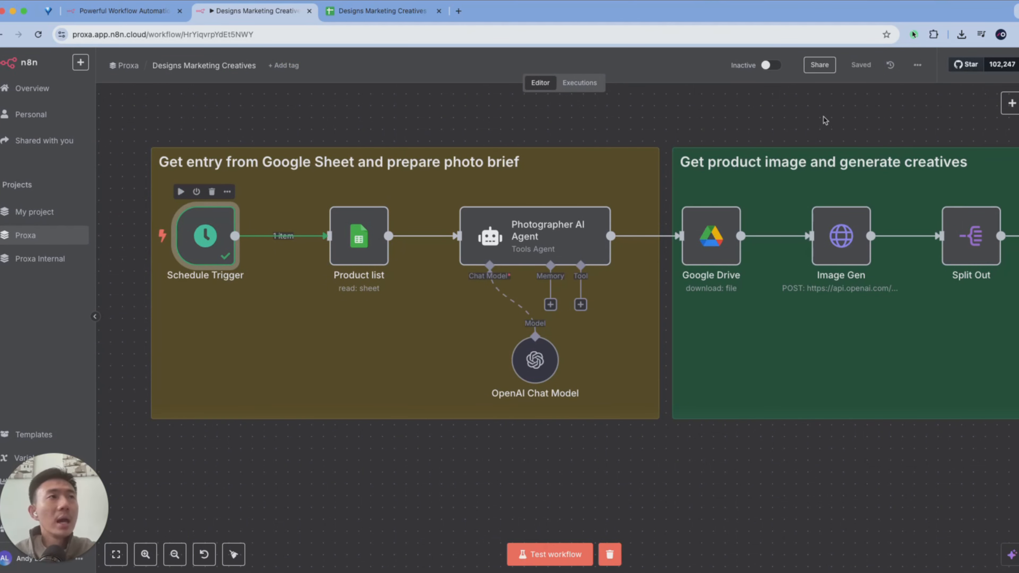
- Search the node library for Google nodes to locate Google Sheets
{"action": "left_click", "coordinate": [1010, 102]}
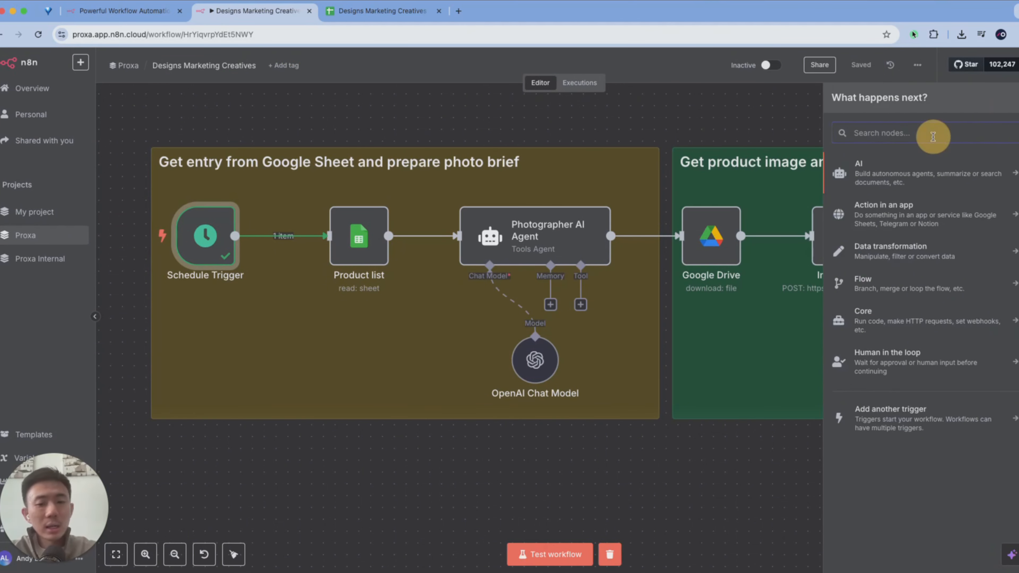
{"action": "type", "text": "googl"}
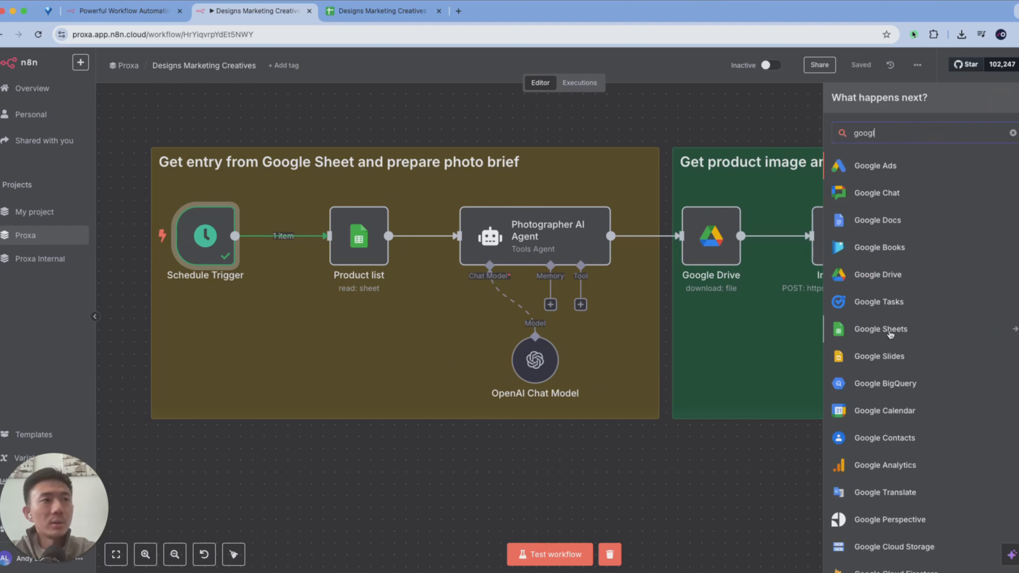
{"action": "key", "text": "Escape"}
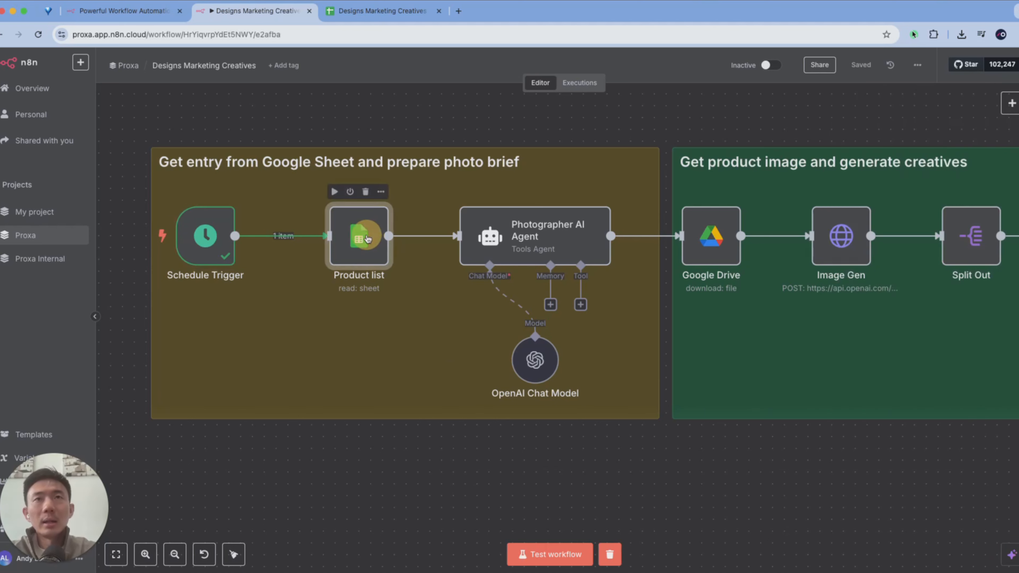
- Open the Product list node and inspect its name field and Google Sheets credential connection
{"action": "double_click", "coordinate": [358, 236]}
{"action": "left_click", "coordinate": [386, 84]}
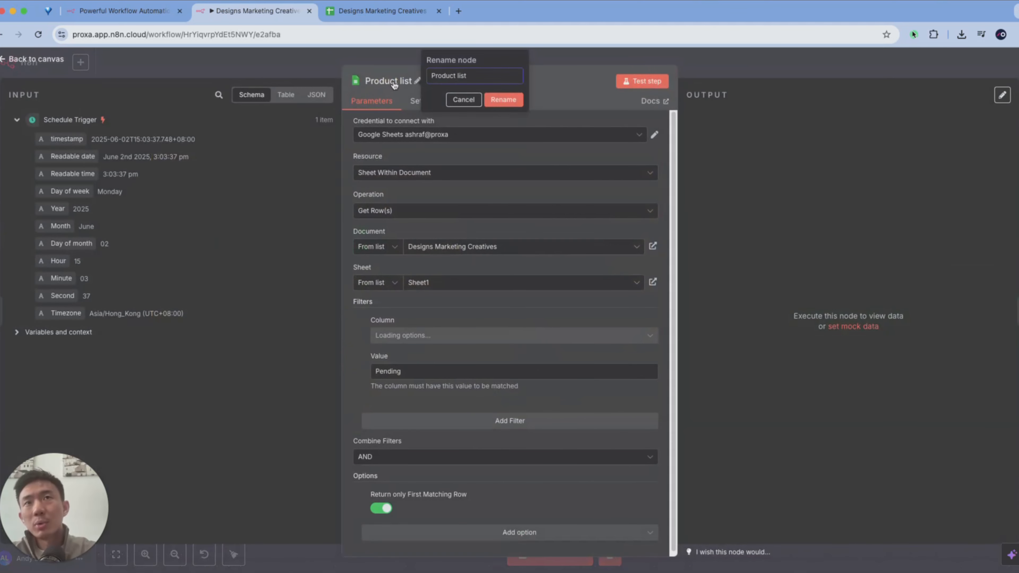
{"action": "key", "text": "Escape"}
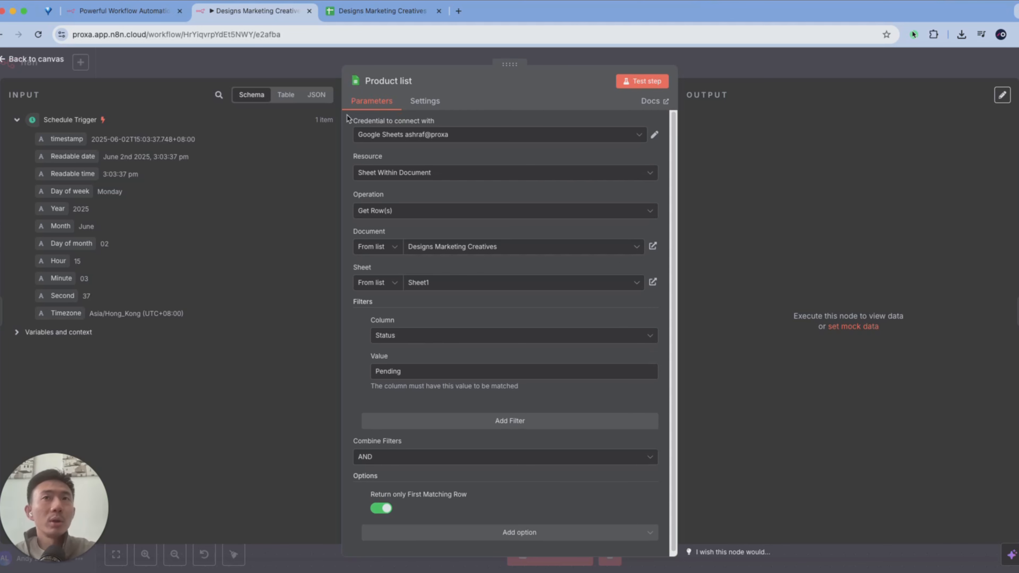
{"action": "left_click", "coordinate": [654, 137]}
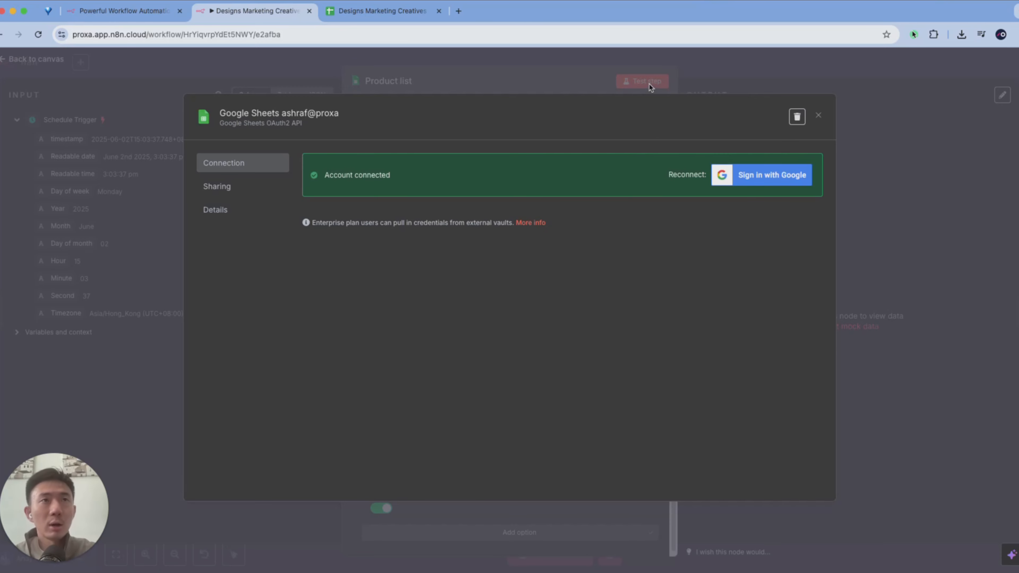
{"action": "left_click", "coordinate": [517, 86]}
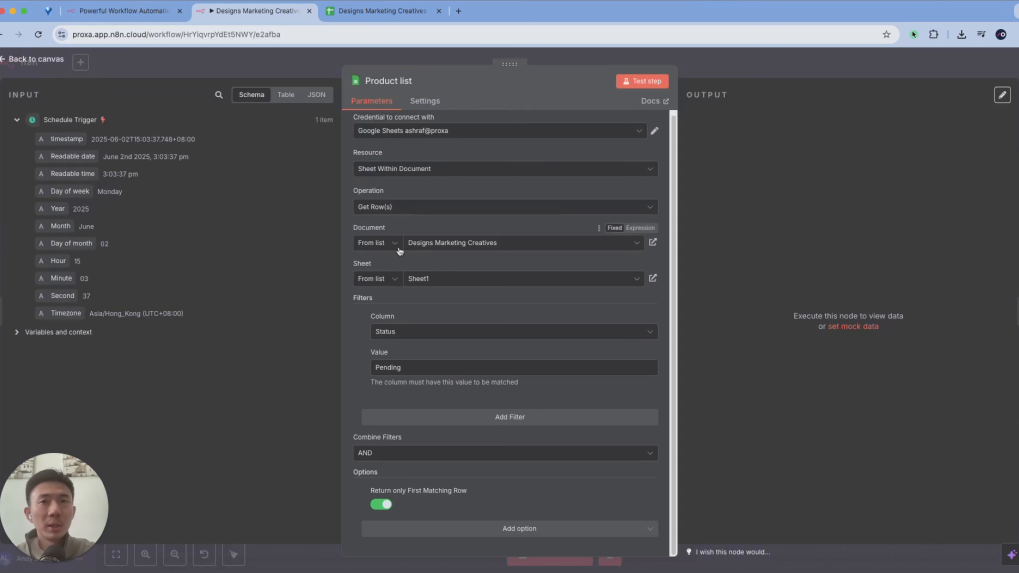
- Switch between the Product list node and the Designs Marketing Creatives sheet in Google Sheets and locate the sheet's Make a copy option
{"action": "left_click", "coordinate": [395, 11]}
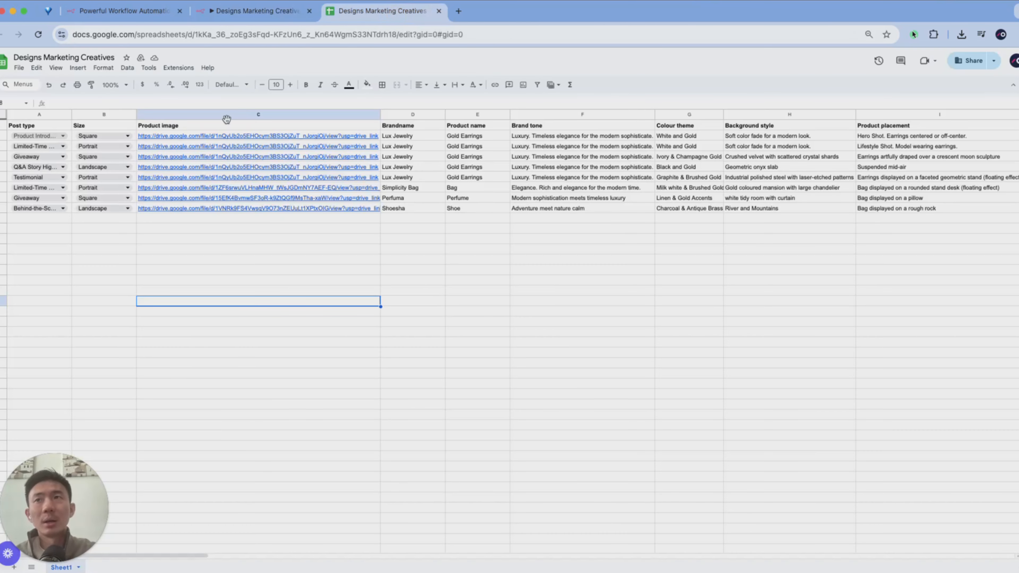
{"action": "left_click", "coordinate": [19, 67]}
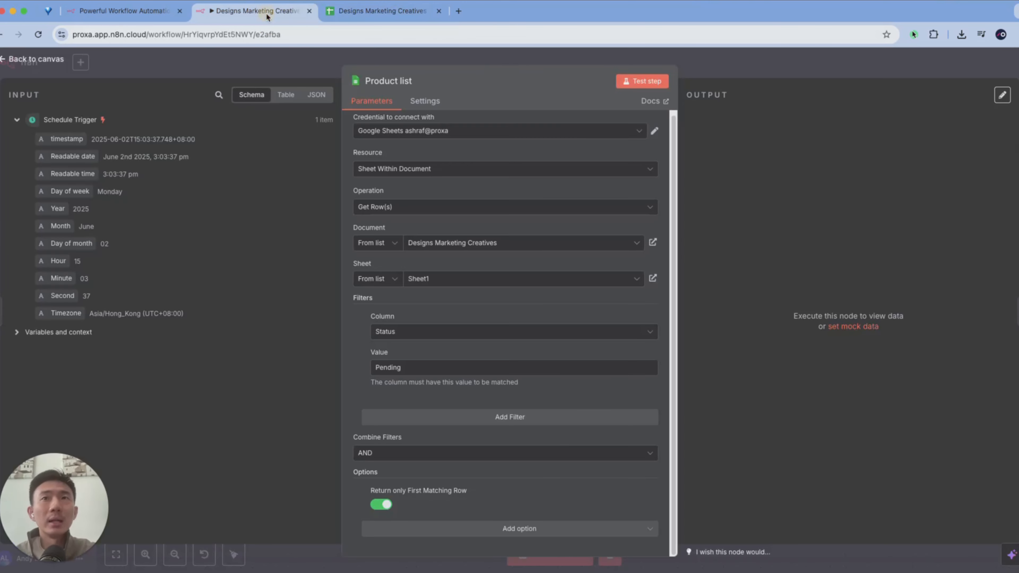
{"action": "left_click", "coordinate": [257, 11]}
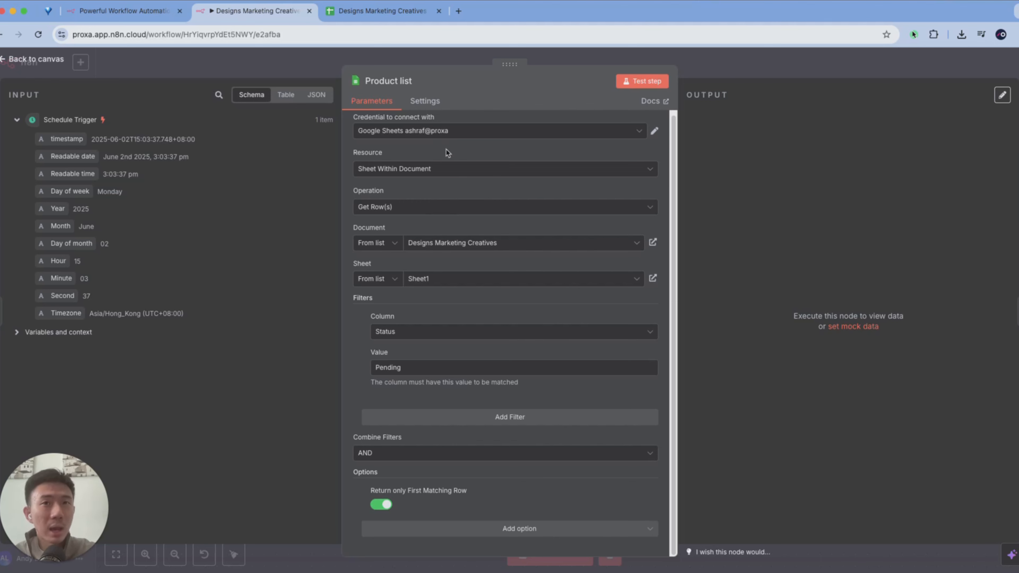
{"action": "left_click", "coordinate": [357, 8]}
{"action": "left_click", "coordinate": [268, 11]}
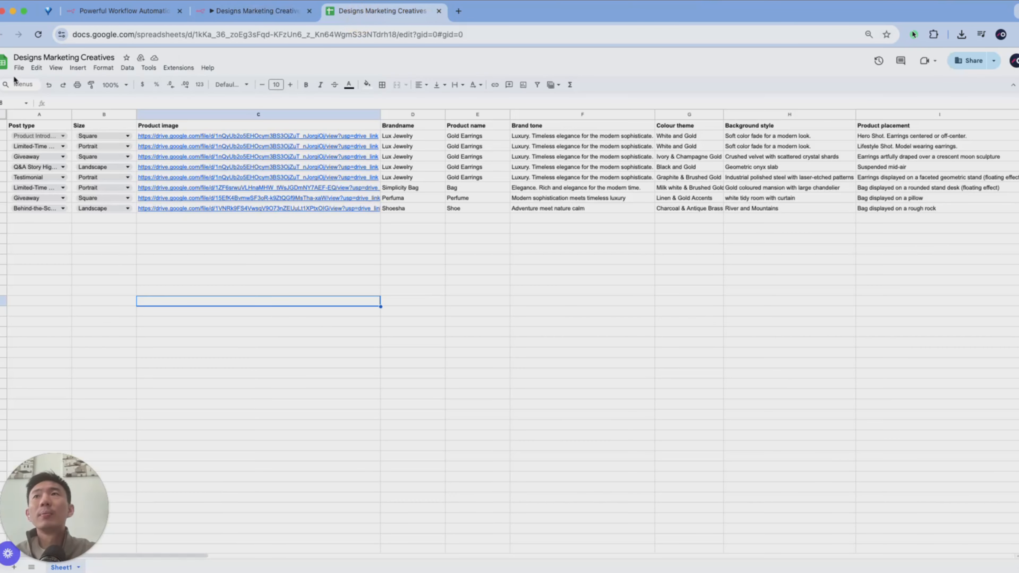
{"action": "left_click", "coordinate": [18, 68]}
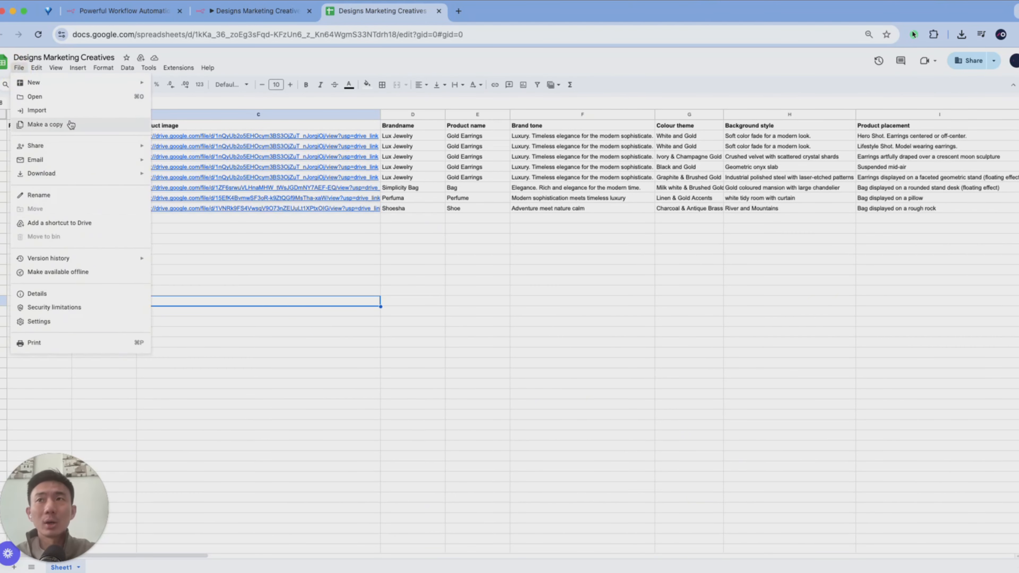
{"action": "left_click", "coordinate": [393, 53]}
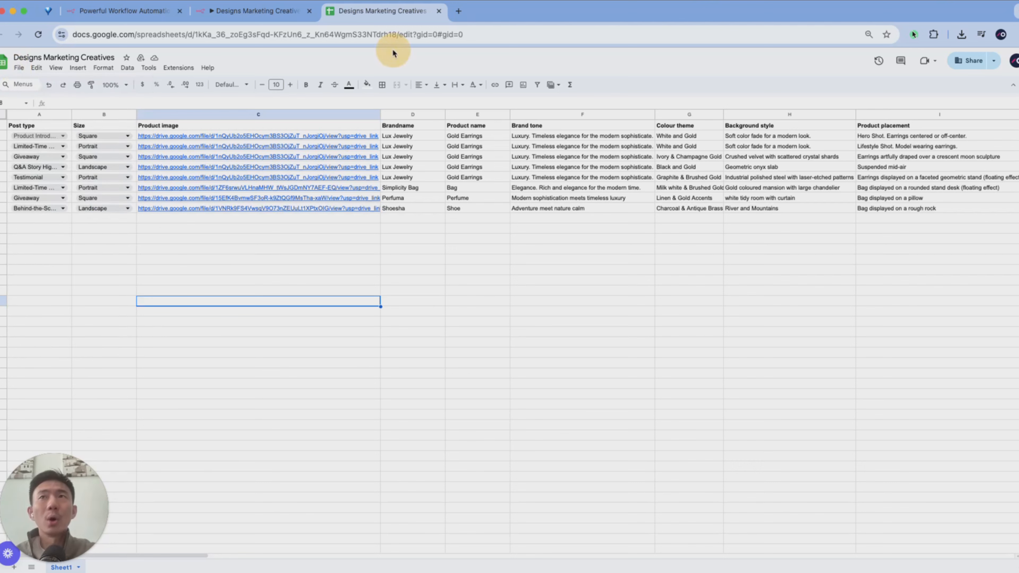
- Return to the Designs Marketing Creatives sheet and examine its Size and Product image columns
{"action": "left_click", "coordinate": [251, 11]}
{"action": "left_click", "coordinate": [338, 11]}
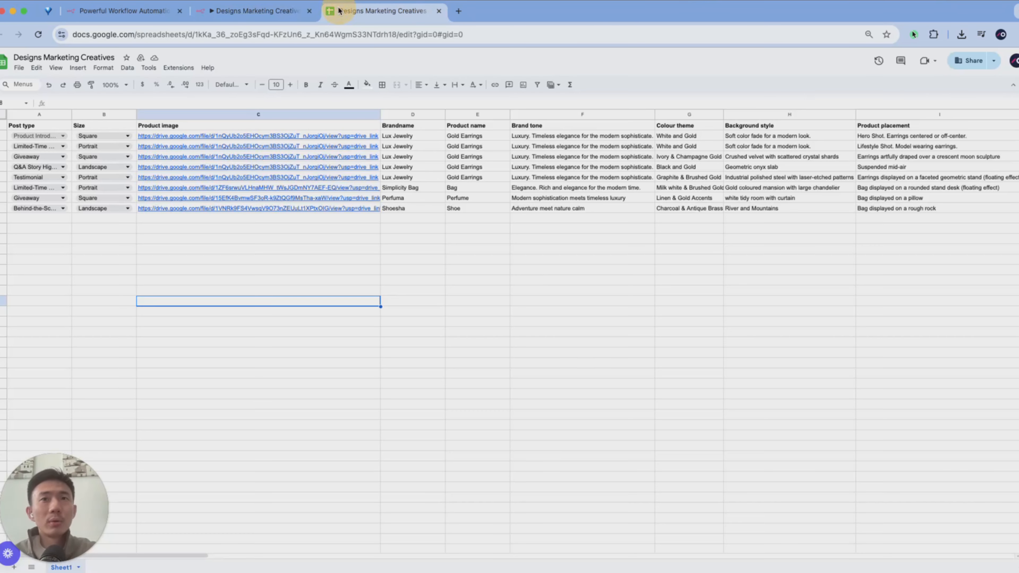
{"action": "left_click", "coordinate": [75, 263]}
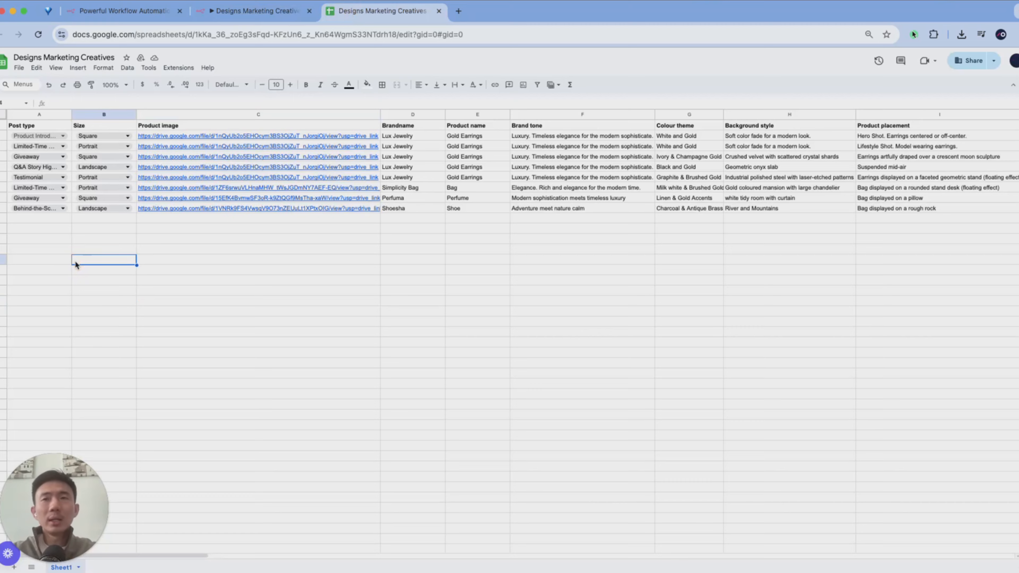
{"action": "key", "text": "super+equal"}
{"action": "key", "text": "super+equal"}
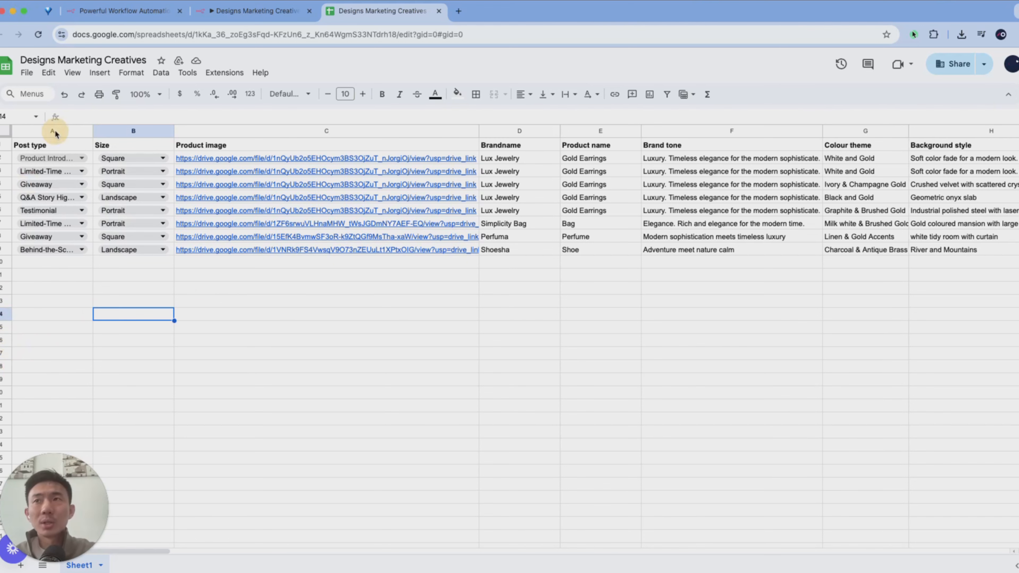
{"action": "left_click", "coordinate": [105, 131]}
{"action": "left_click", "coordinate": [330, 131]}
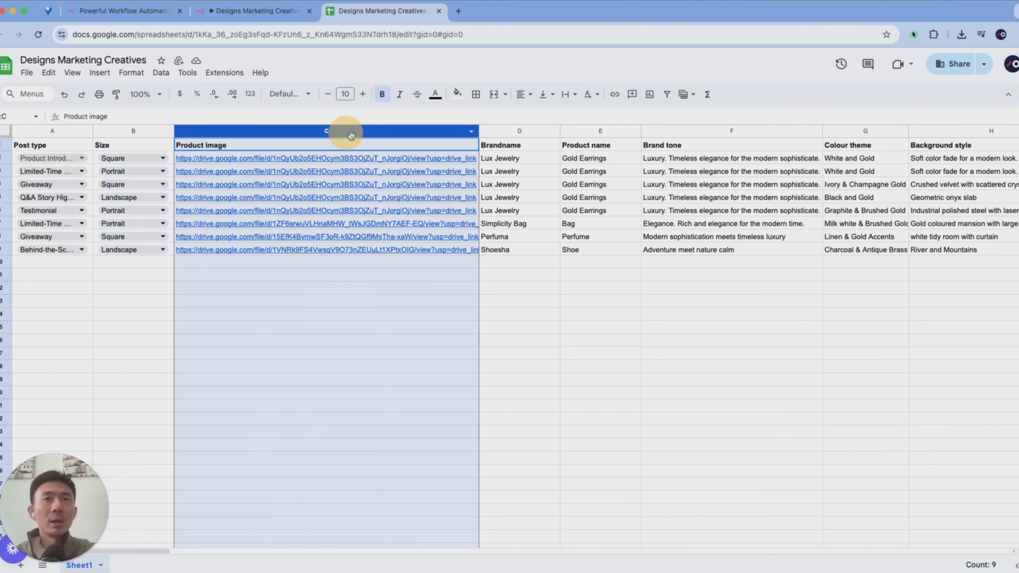
- Examine the product and styling columns in order, from Brandname to Product placement
{"action": "scroll", "coordinate": [341, 130], "scroll_direction": "right", "scroll_amount": 3}
{"action": "left_click", "coordinate": [400, 131]}
{"action": "left_click", "coordinate": [496, 131]}
{"action": "scroll", "coordinate": [496, 131], "scroll_direction": "right", "scroll_amount": 3}
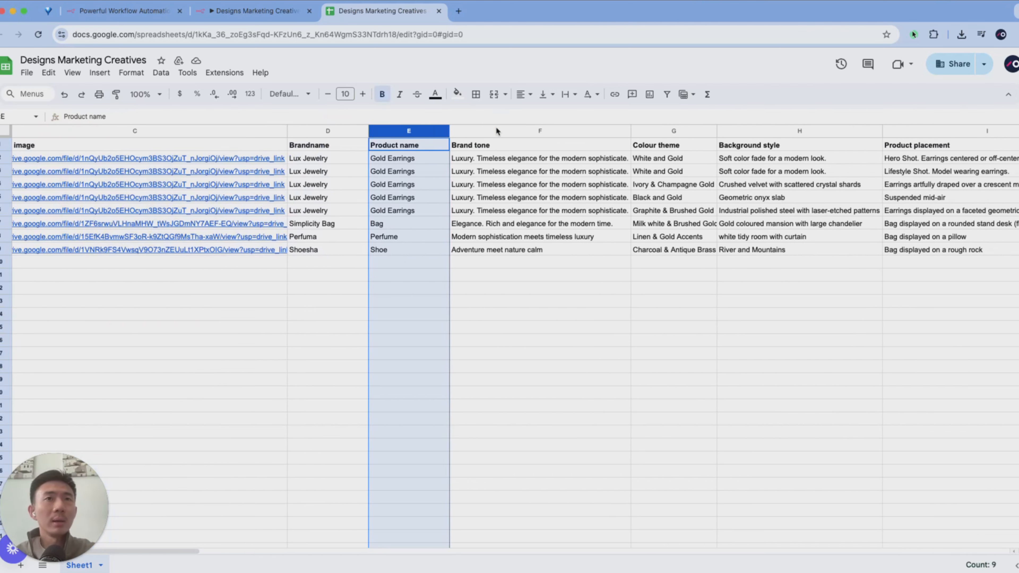
{"action": "left_click", "coordinate": [575, 131]}
{"action": "left_click", "coordinate": [664, 131]}
{"action": "scroll", "coordinate": [664, 130], "scroll_direction": "right", "scroll_amount": 3}
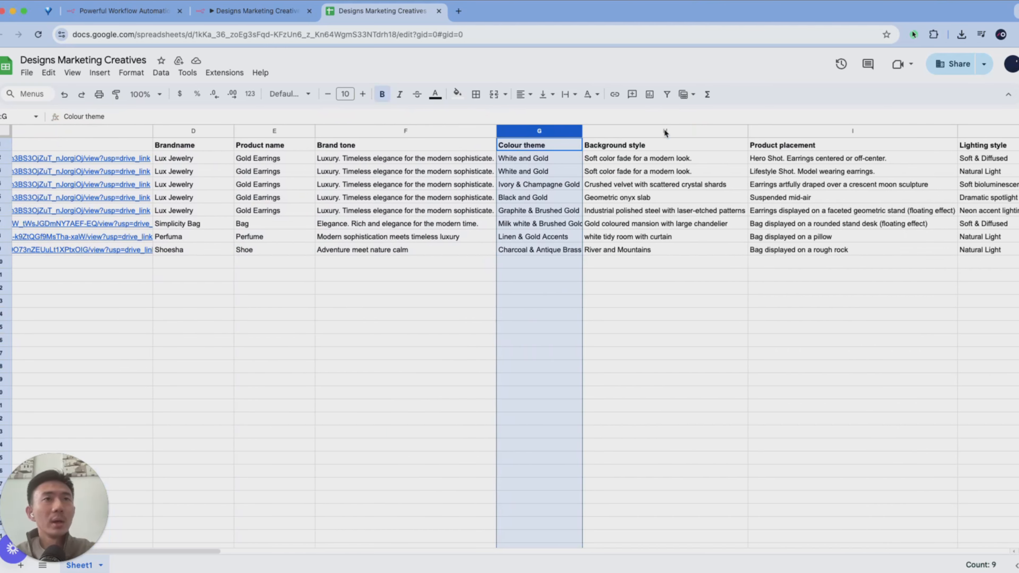
{"action": "left_click", "coordinate": [662, 130]}
{"action": "scroll", "coordinate": [666, 129], "scroll_direction": "right", "scroll_amount": 3}
{"action": "left_click", "coordinate": [703, 131]}
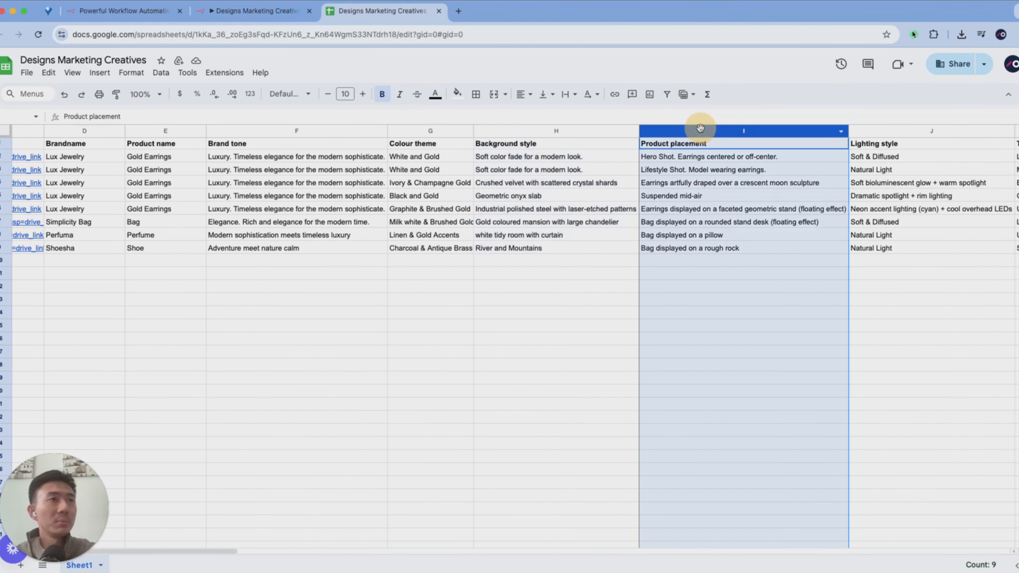
- Examine the Lighting style, Typography style and Composition guidelines columns
{"action": "scroll", "coordinate": [700, 130], "scroll_direction": "right", "scroll_amount": 3}
{"action": "left_click", "coordinate": [702, 131]}
{"action": "left_click", "coordinate": [745, 131]}
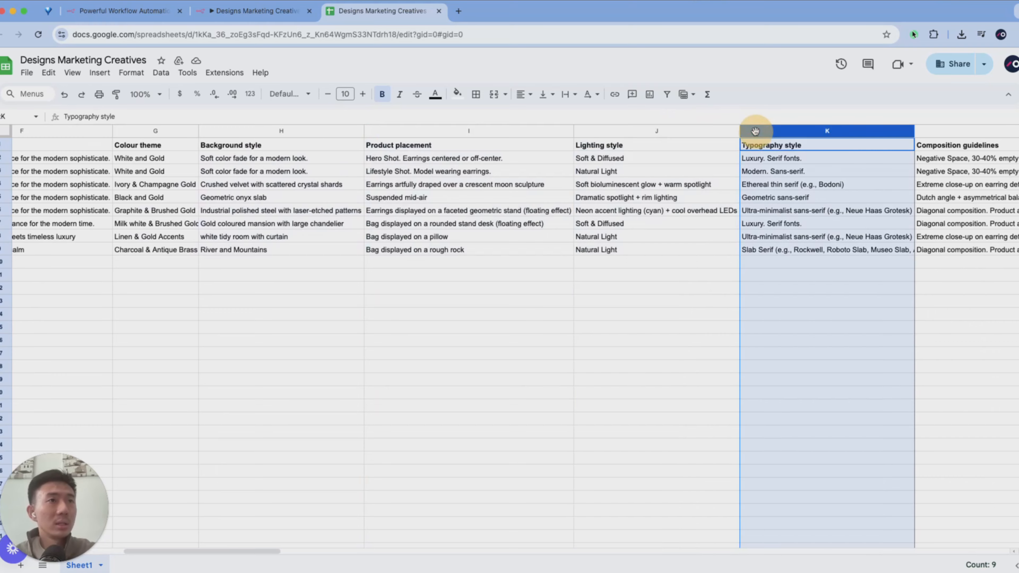
{"action": "scroll", "coordinate": [749, 131], "scroll_direction": "right", "scroll_amount": 3}
{"action": "left_click", "coordinate": [749, 133]}
{"action": "scroll", "coordinate": [749, 133], "scroll_direction": "right", "scroll_amount": 5}
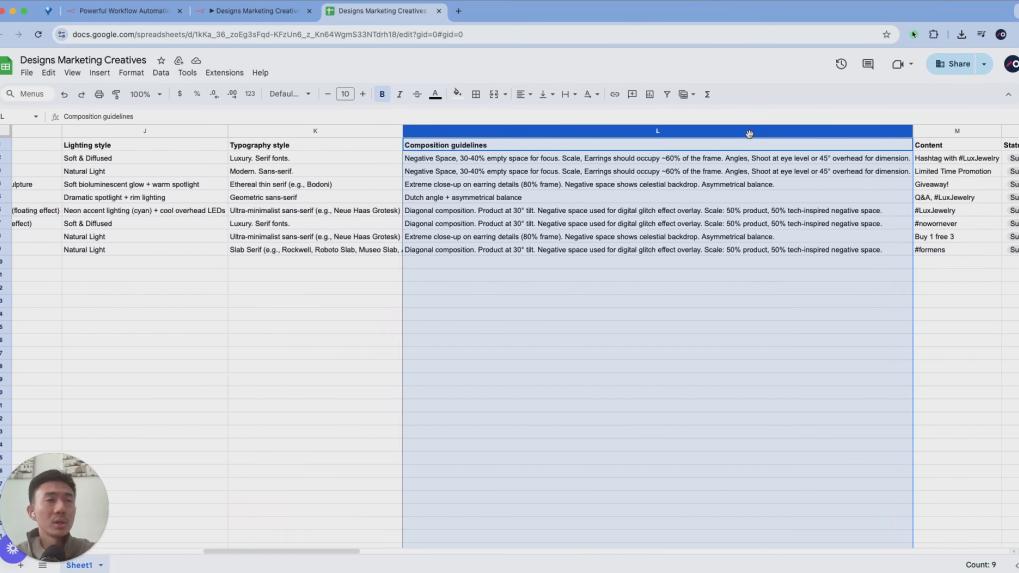
- Examine the Content, Status, Result1 and Result2 columns at the end of the table
{"action": "left_click", "coordinate": [669, 131]}
{"action": "left_click", "coordinate": [751, 131]}
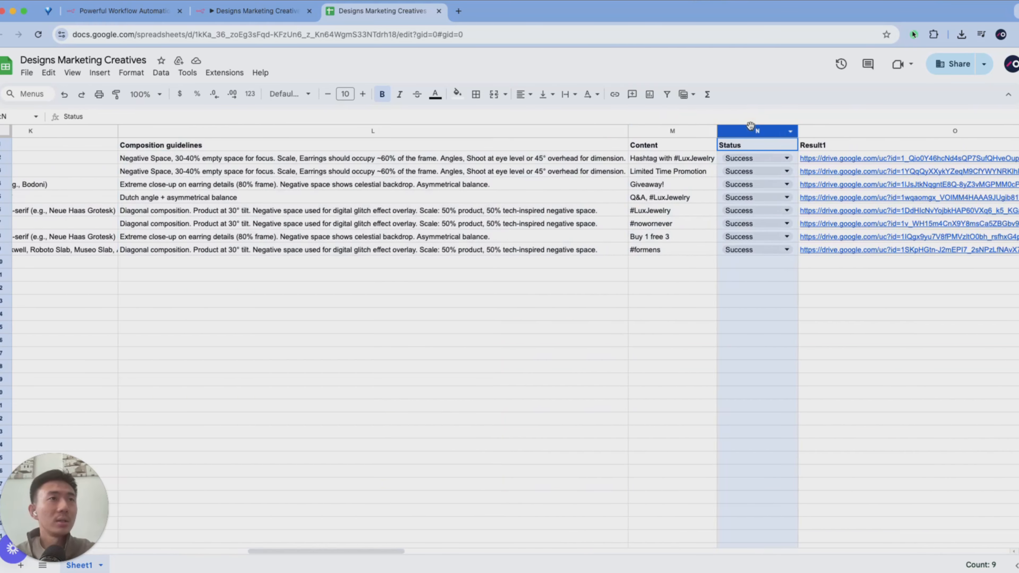
{"action": "left_click", "coordinate": [821, 131]}
{"action": "scroll", "coordinate": [821, 131], "scroll_direction": "right", "scroll_amount": 5}
{"action": "left_click", "coordinate": [807, 127]}
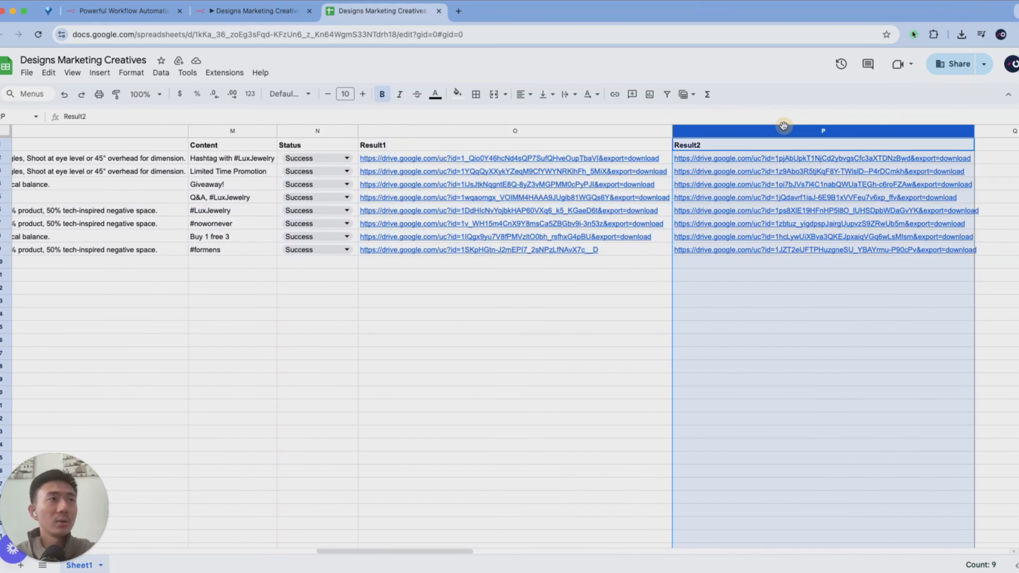
- Examine the Post type column and view the post type options offered for the first product row
{"action": "scroll", "coordinate": [784, 126], "scroll_direction": "left", "scroll_amount": 15}
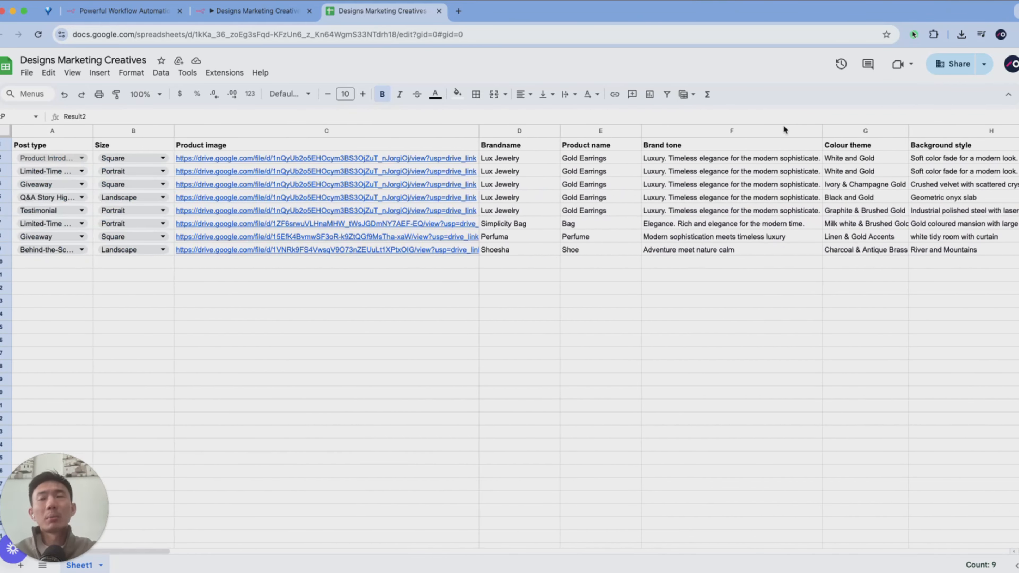
{"action": "left_click", "coordinate": [59, 131]}
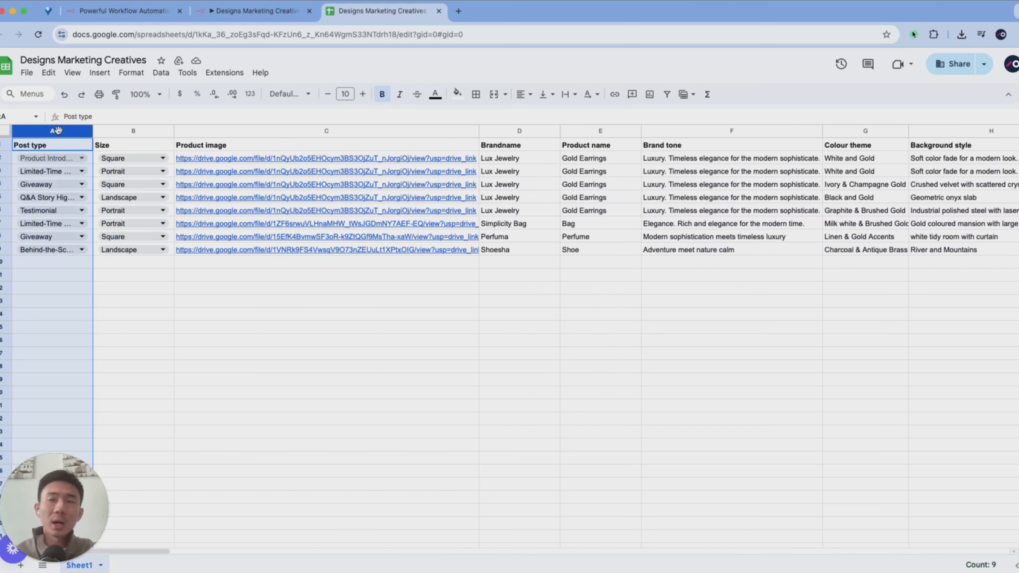
{"action": "left_click", "coordinate": [82, 158]}
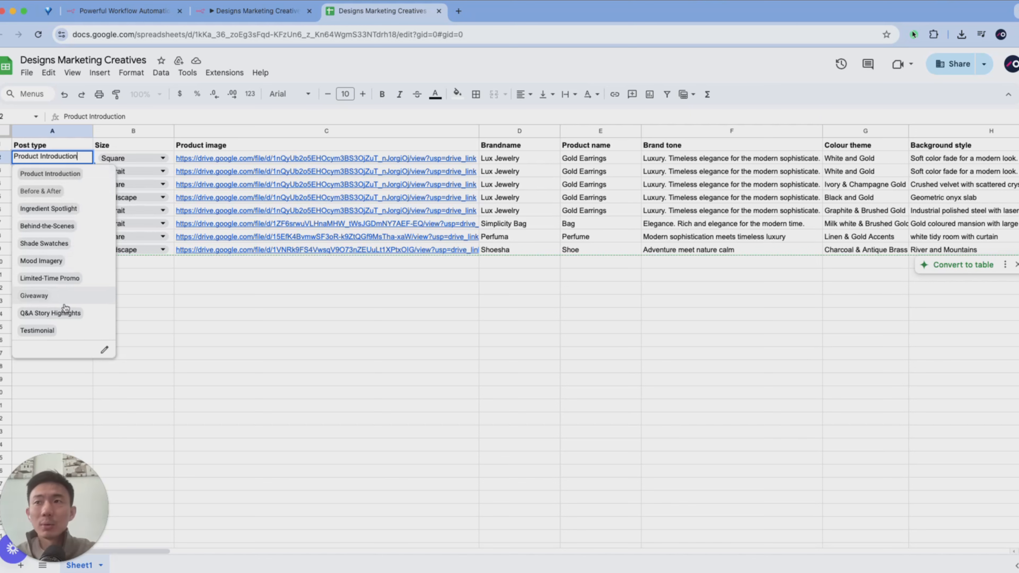
{"action": "left_click", "coordinate": [159, 332]}
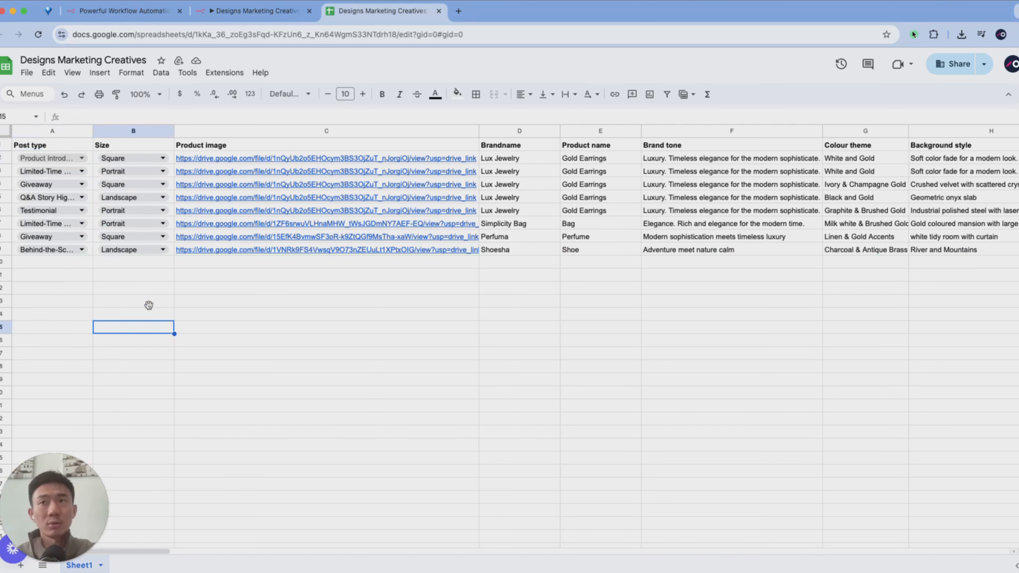
- Examine the Size column and view the size options offered for the first product row
{"action": "left_click", "coordinate": [110, 135]}
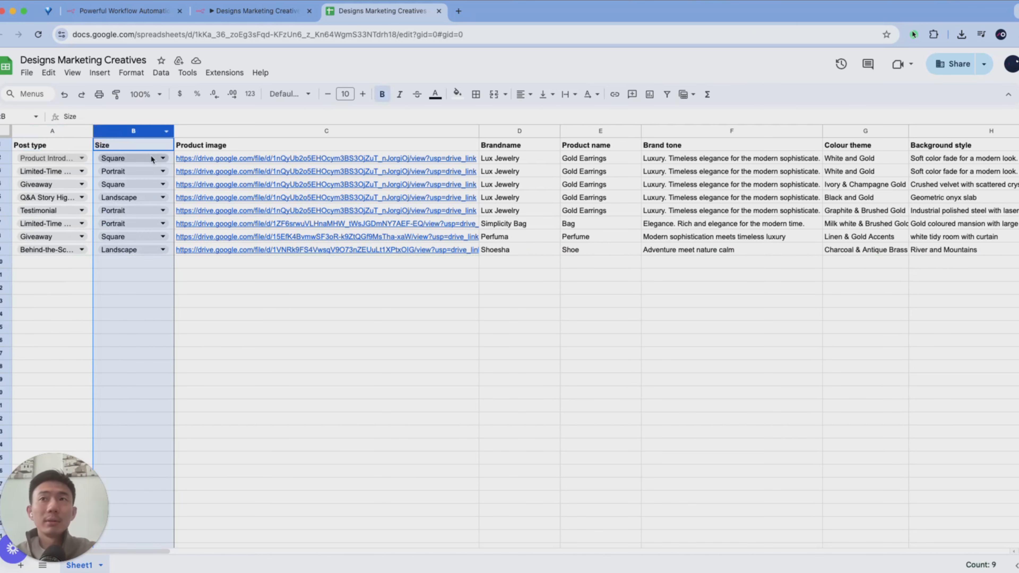
{"action": "left_click", "coordinate": [161, 156]}
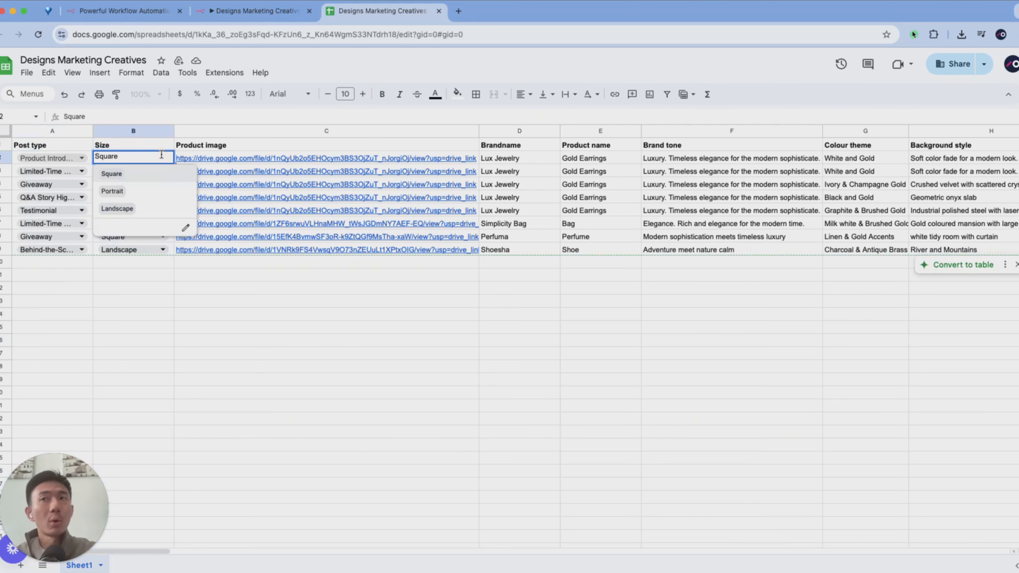
{"action": "left_click", "coordinate": [299, 301]}
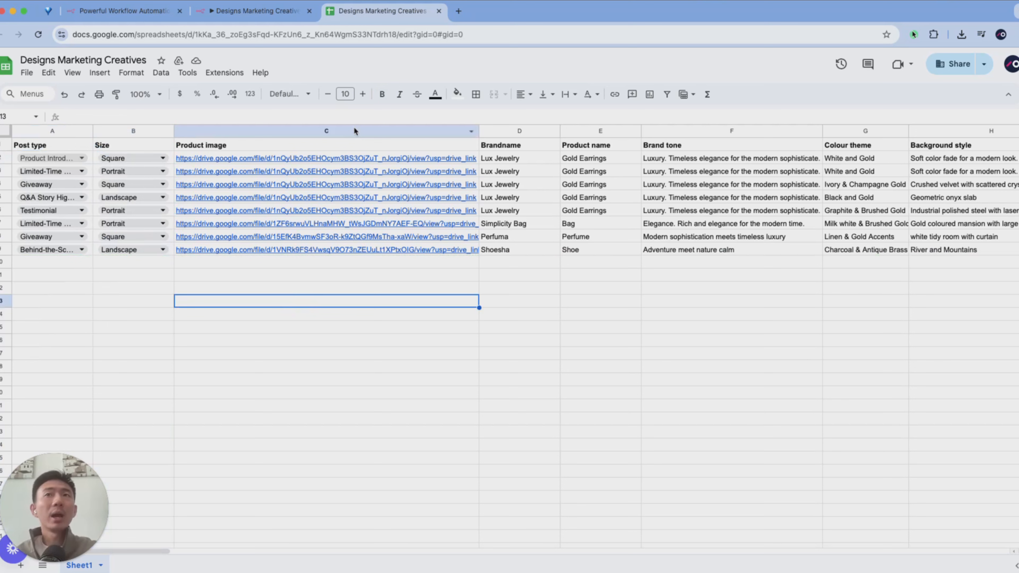
- Preview the product image link in the first product row and open jewellery.png in Google Drive
{"action": "left_click", "coordinate": [358, 157]}
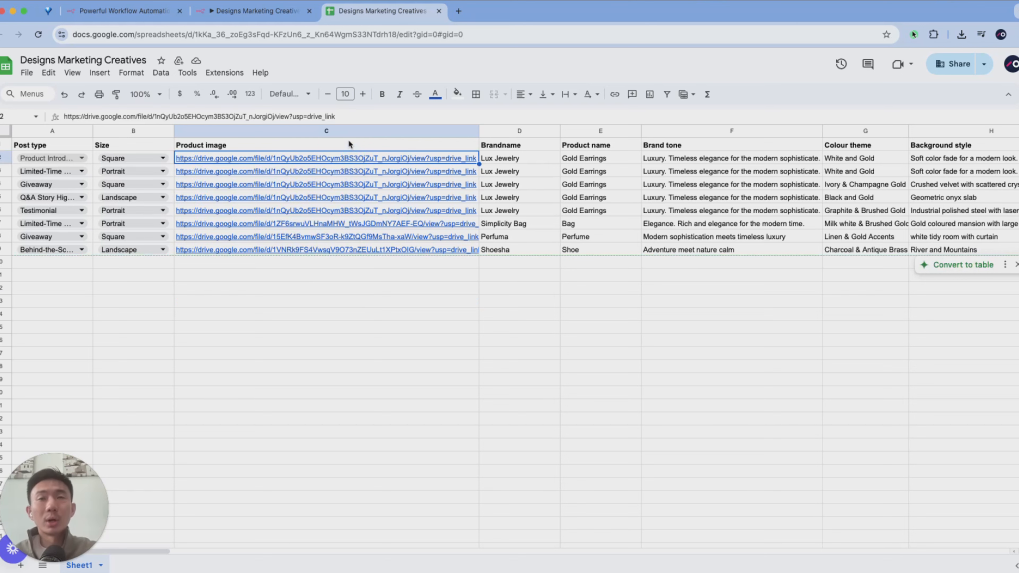
{"action": "mouse_move", "coordinate": [350, 160]}
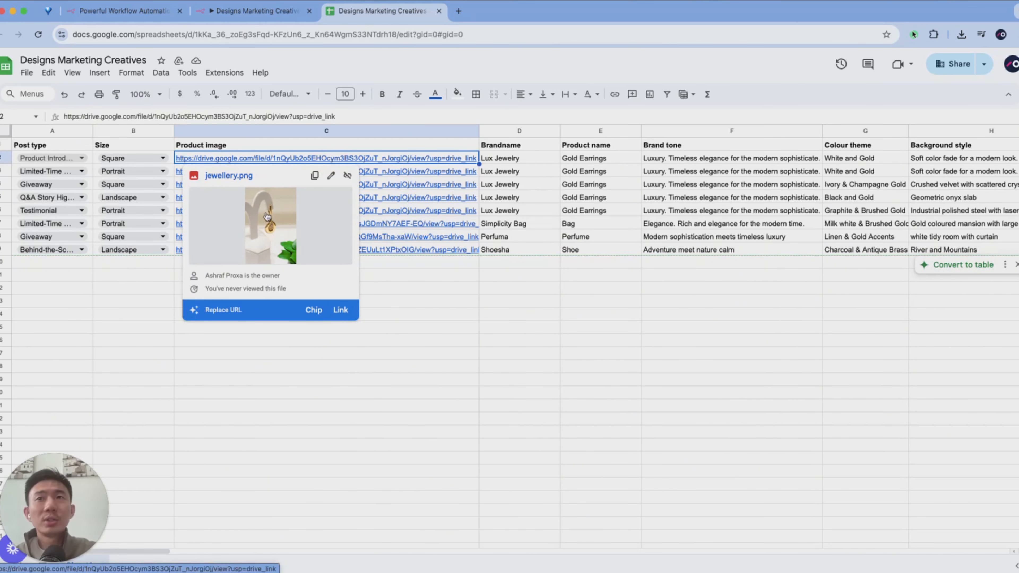
{"action": "left_click", "coordinate": [239, 158]}
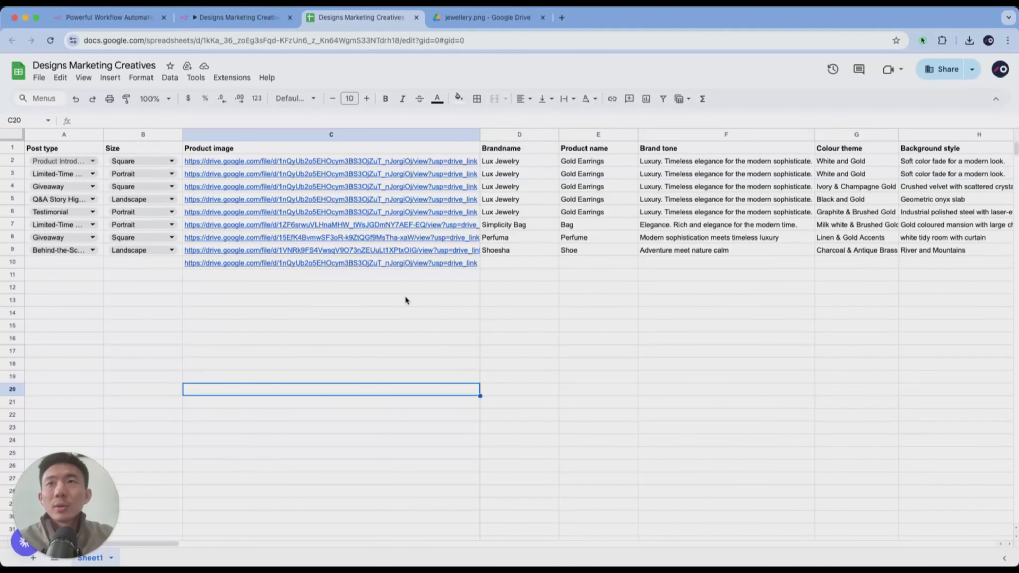
{"action": "left_click", "coordinate": [311, 164]}
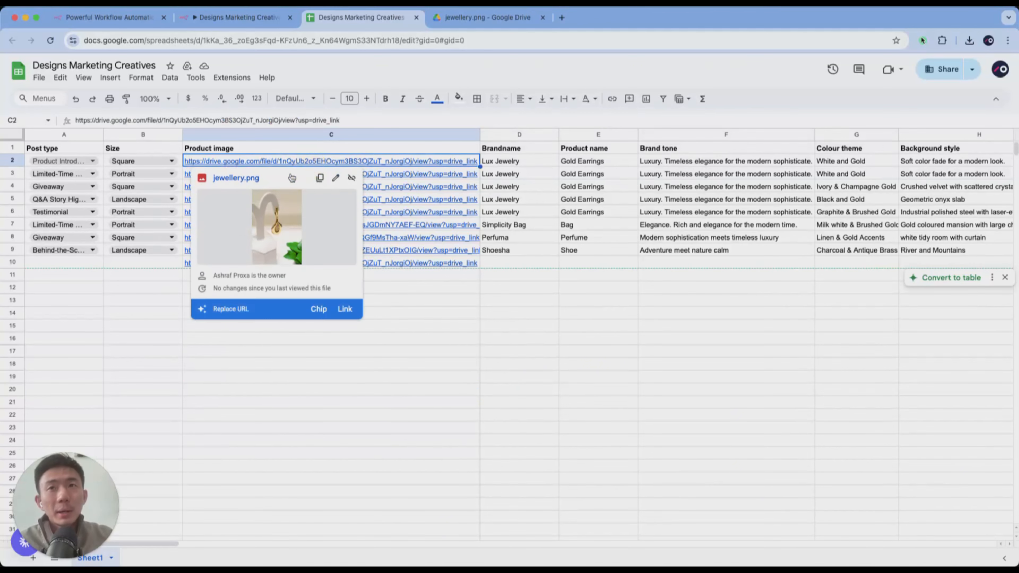
{"action": "left_click", "coordinate": [241, 178]}
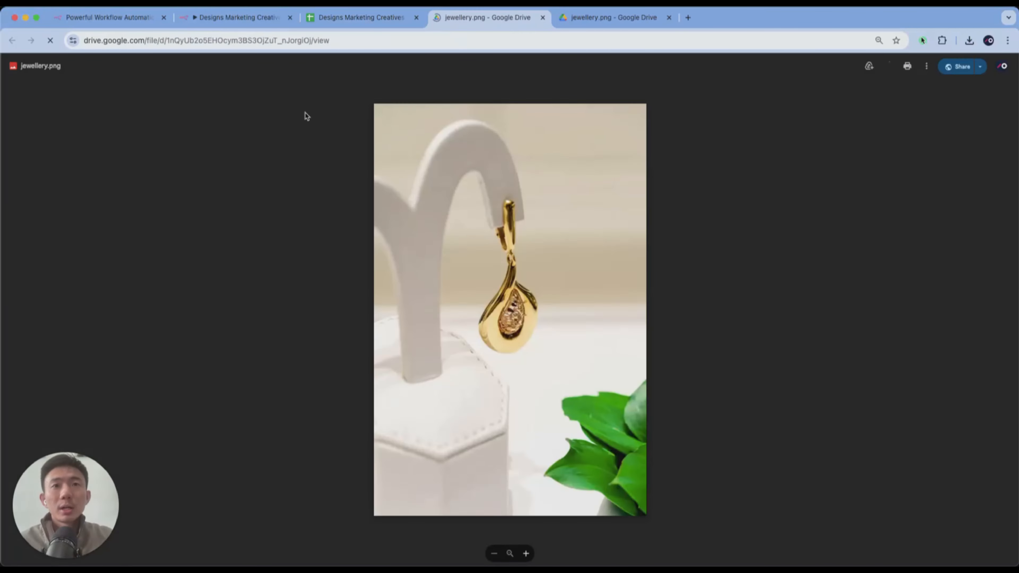
- Return to the Designs Marketing Creatives sheet and preview the product image linked in the Shoesha row
{"action": "left_click", "coordinate": [231, 20]}
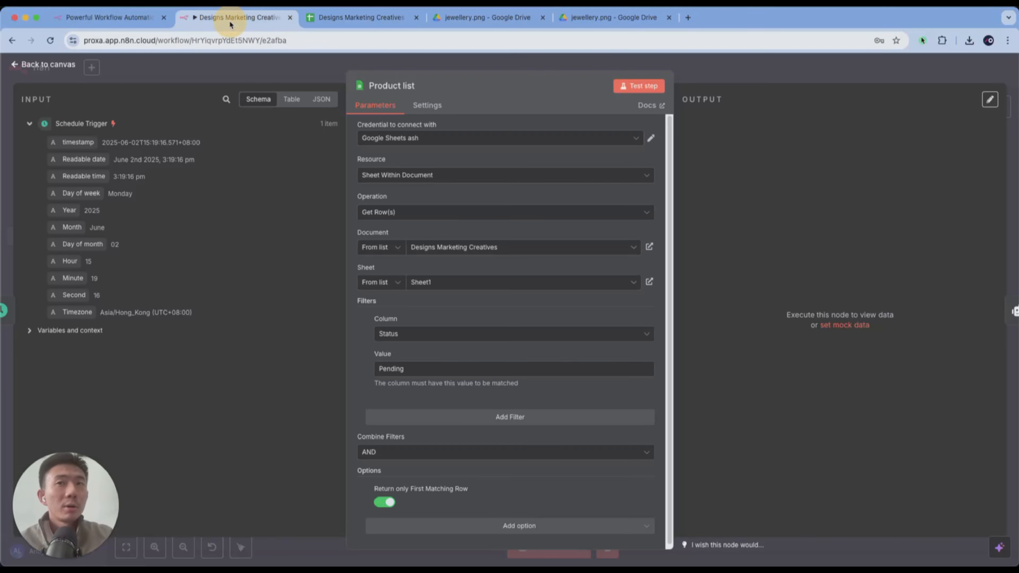
{"action": "left_click", "coordinate": [329, 17]}
{"action": "left_click", "coordinate": [380, 224]}
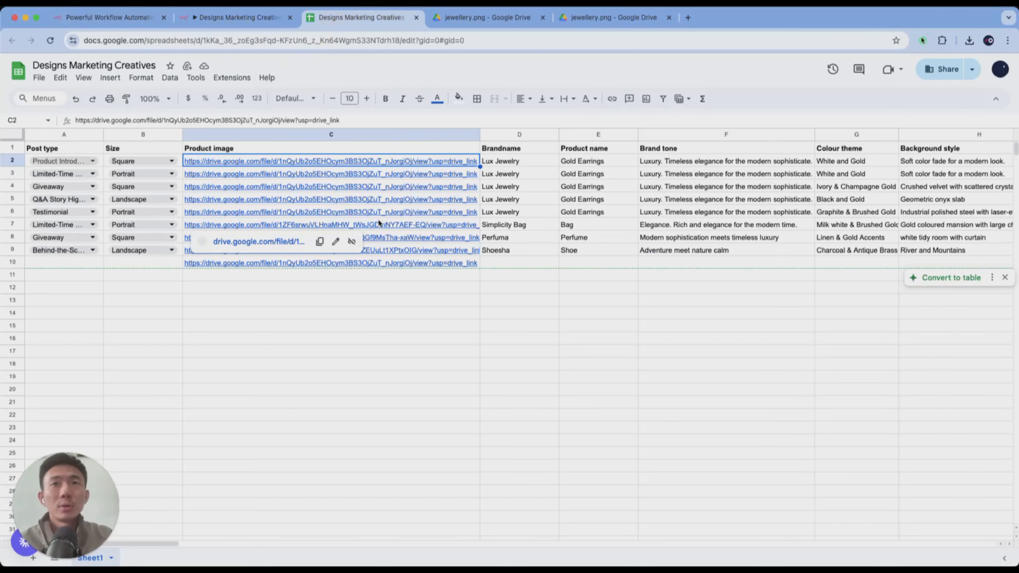
{"action": "left_click", "coordinate": [393, 249]}
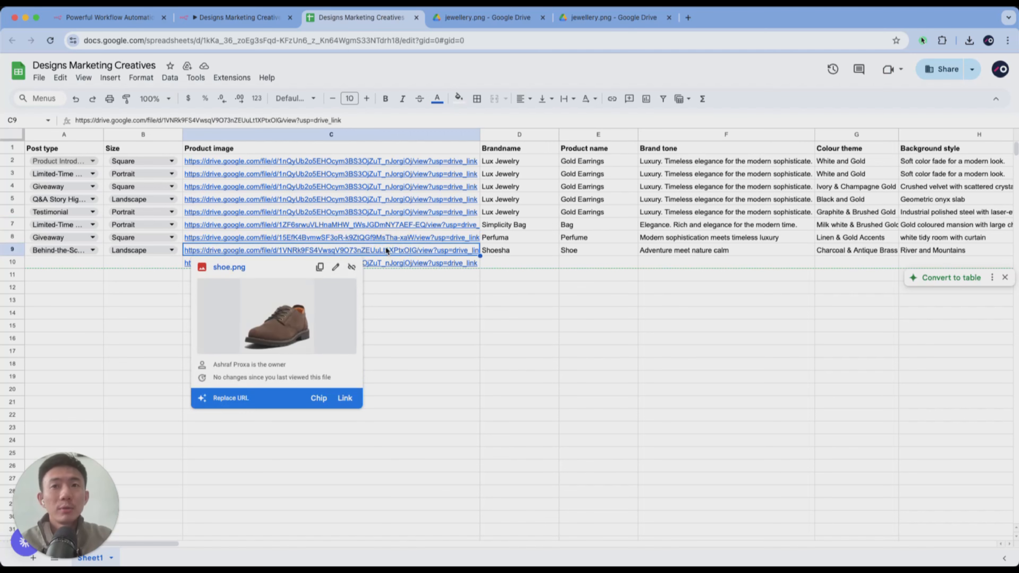
{"action": "left_click", "coordinate": [450, 312]}
- Examine the Brandname, Product name and Brand tone columns, including the brand tone of the Shoesha row
{"action": "scroll", "coordinate": [558, 290], "scroll_direction": "right", "scroll_amount": 3}
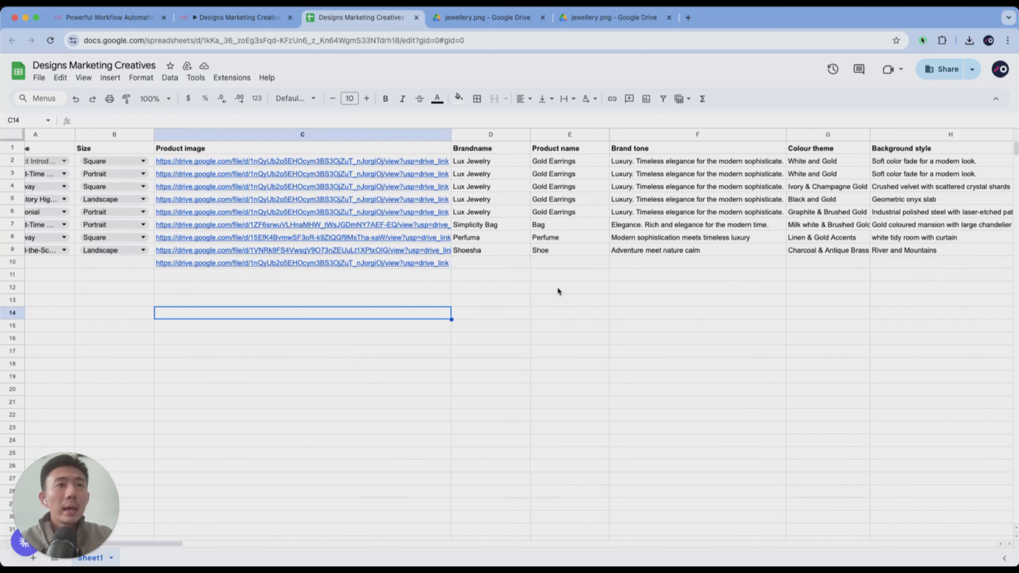
{"action": "scroll", "coordinate": [558, 288], "scroll_direction": "right", "scroll_amount": 1}
{"action": "left_click", "coordinate": [367, 134]}
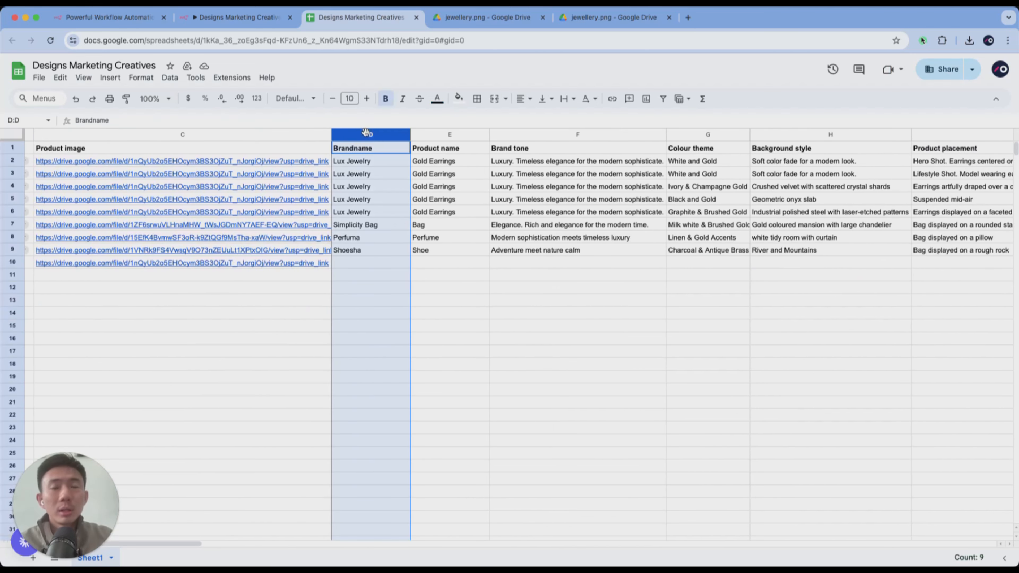
{"action": "left_click", "coordinate": [431, 137]}
{"action": "scroll", "coordinate": [441, 140], "scroll_direction": "right", "scroll_amount": 3}
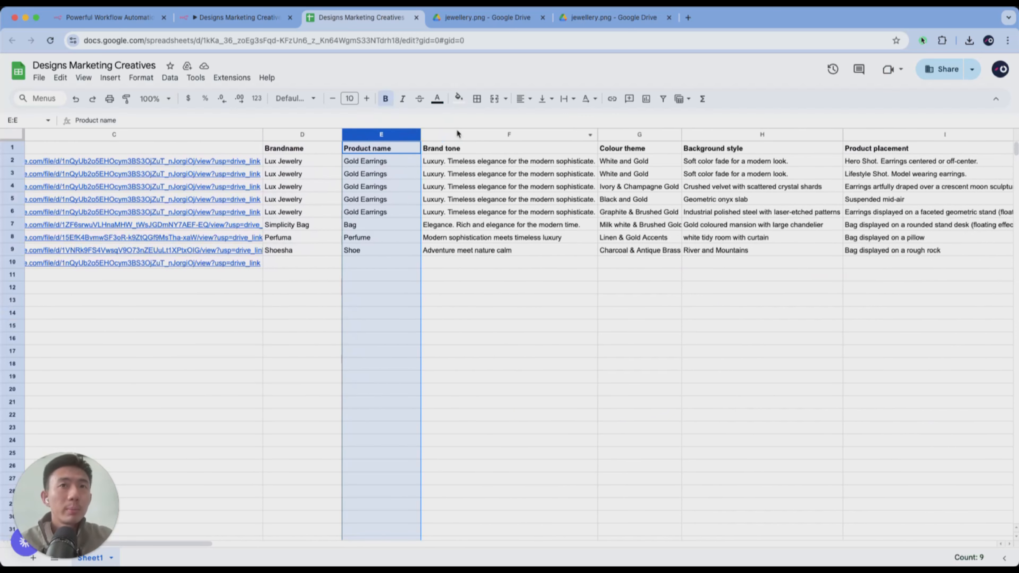
{"action": "left_click", "coordinate": [476, 136]}
{"action": "scroll", "coordinate": [496, 164], "scroll_direction": "right", "scroll_amount": 5}
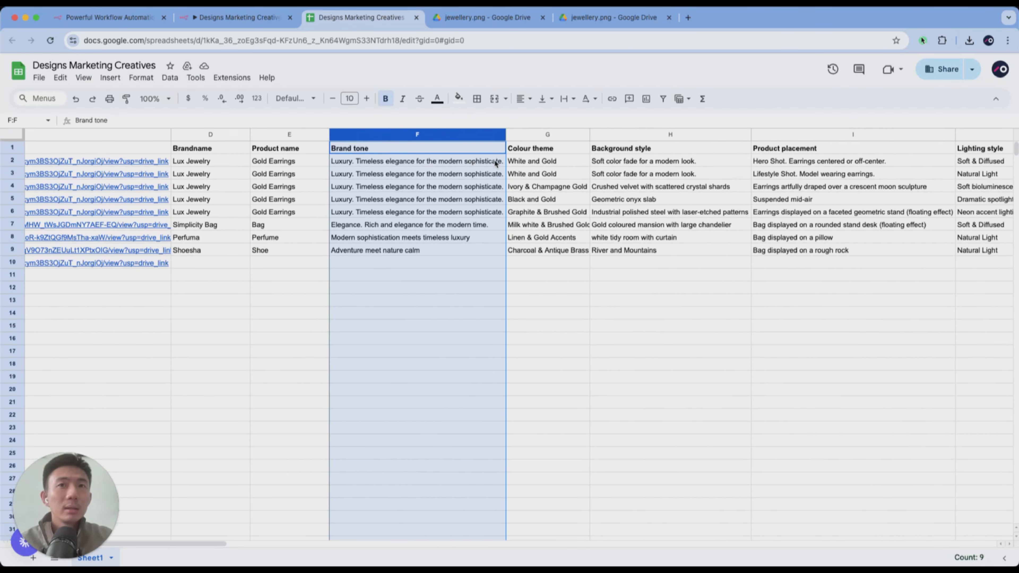
{"action": "left_click", "coordinate": [398, 251]}
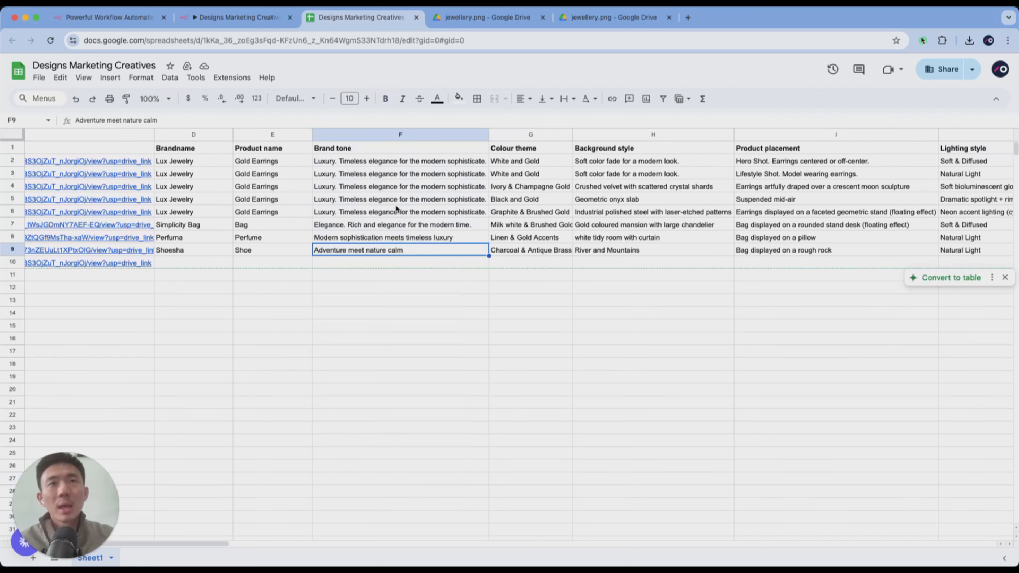
- Examine the Colour theme, Background style, Product placement and Lighting style columns of the product list
{"action": "left_click", "coordinate": [531, 134]}
{"action": "scroll", "coordinate": [586, 140], "scroll_direction": "right", "scroll_amount": 5}
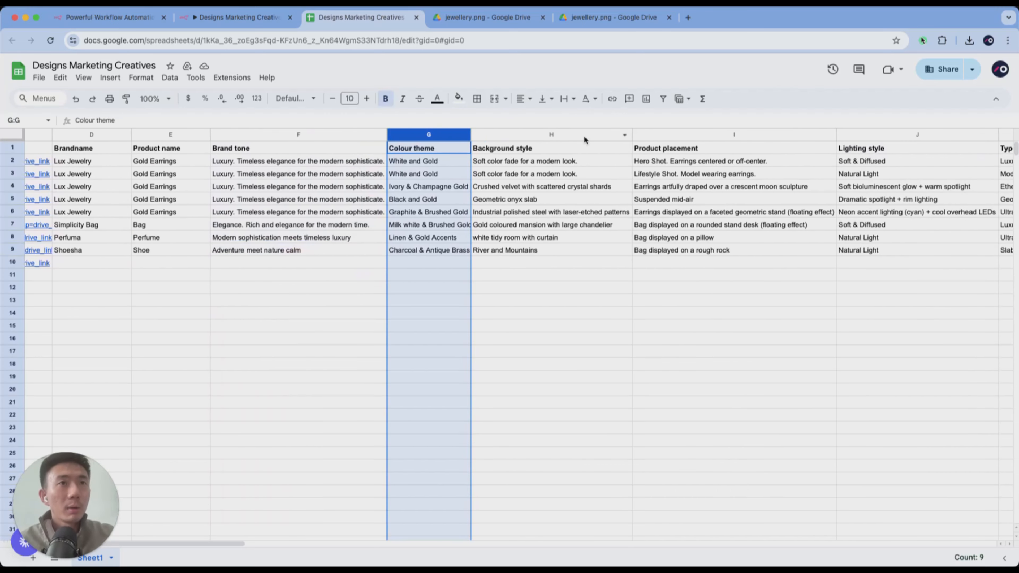
{"action": "scroll", "coordinate": [678, 135], "scroll_direction": "right", "scroll_amount": 4}
{"action": "left_click", "coordinate": [666, 136]}
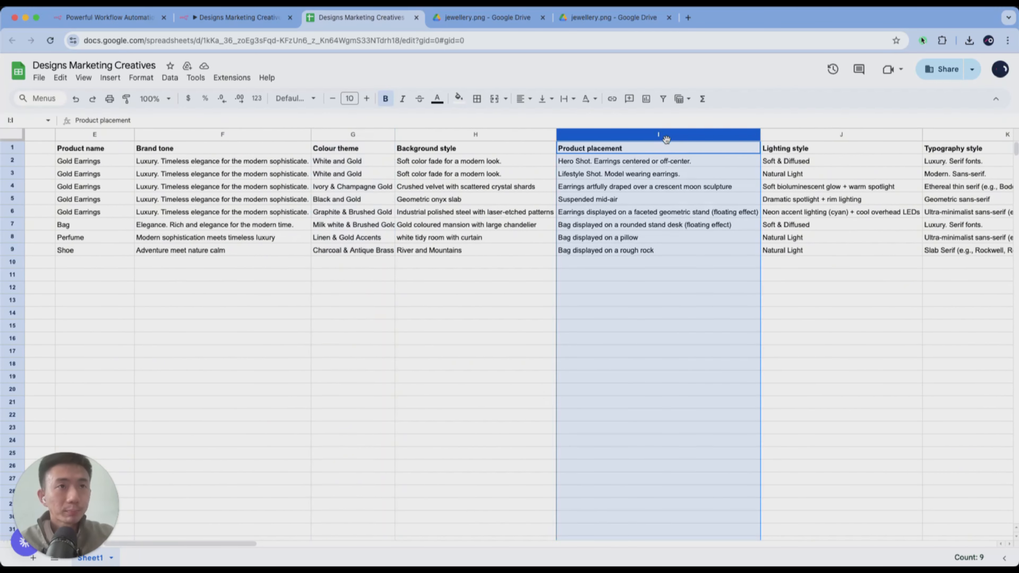
{"action": "scroll", "coordinate": [670, 138], "scroll_direction": "right", "scroll_amount": 6}
{"action": "left_click", "coordinate": [675, 137]}
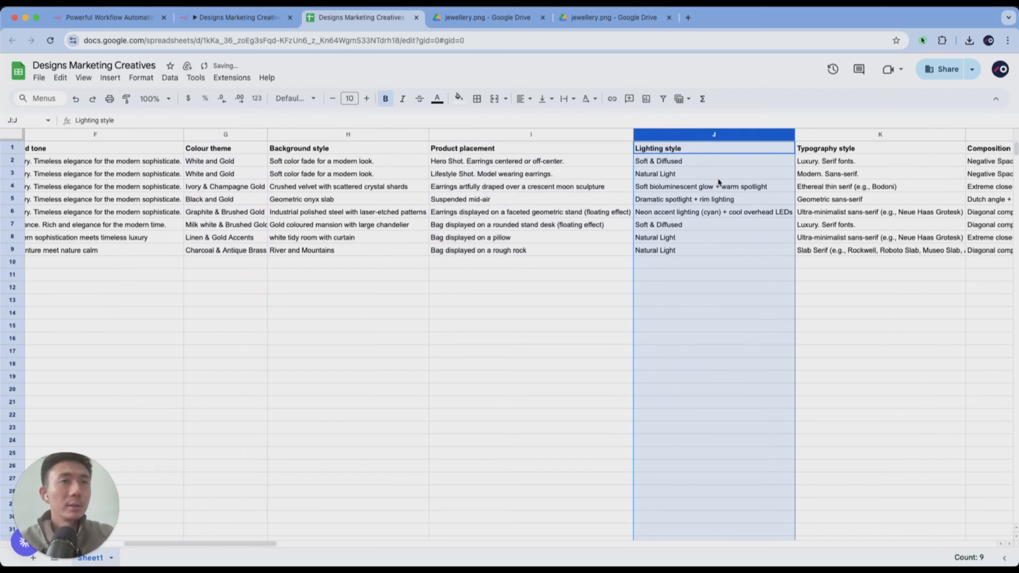
- Examine the Typography style, Composition guidelines and Content columns of the product list
{"action": "scroll", "coordinate": [718, 181], "scroll_direction": "right", "scroll_amount": 6}
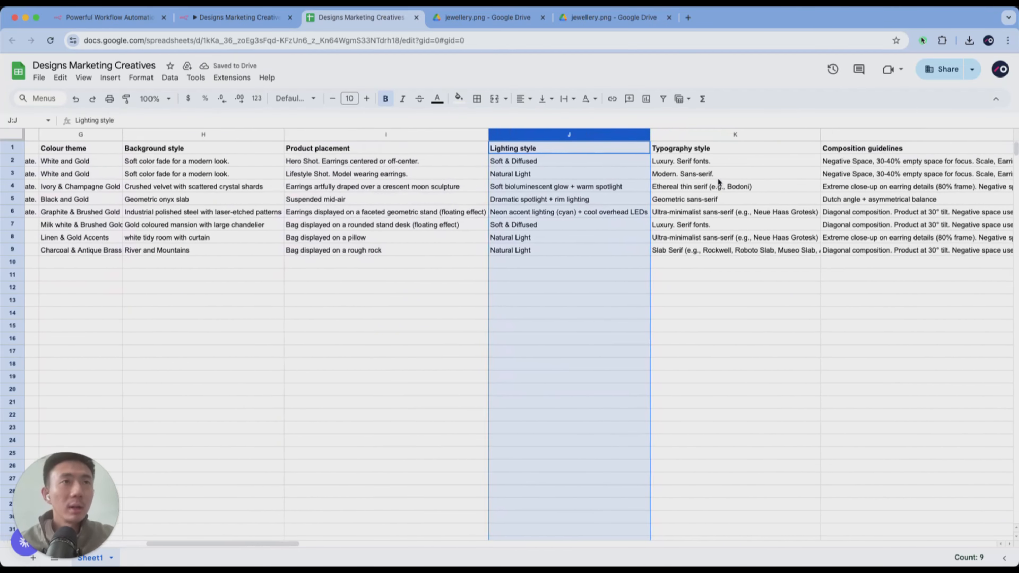
{"action": "scroll", "coordinate": [718, 182], "scroll_direction": "right", "scroll_amount": 2}
{"action": "left_click", "coordinate": [687, 137]}
{"action": "scroll", "coordinate": [687, 136], "scroll_direction": "right", "scroll_amount": 6}
{"action": "left_click", "coordinate": [721, 134]}
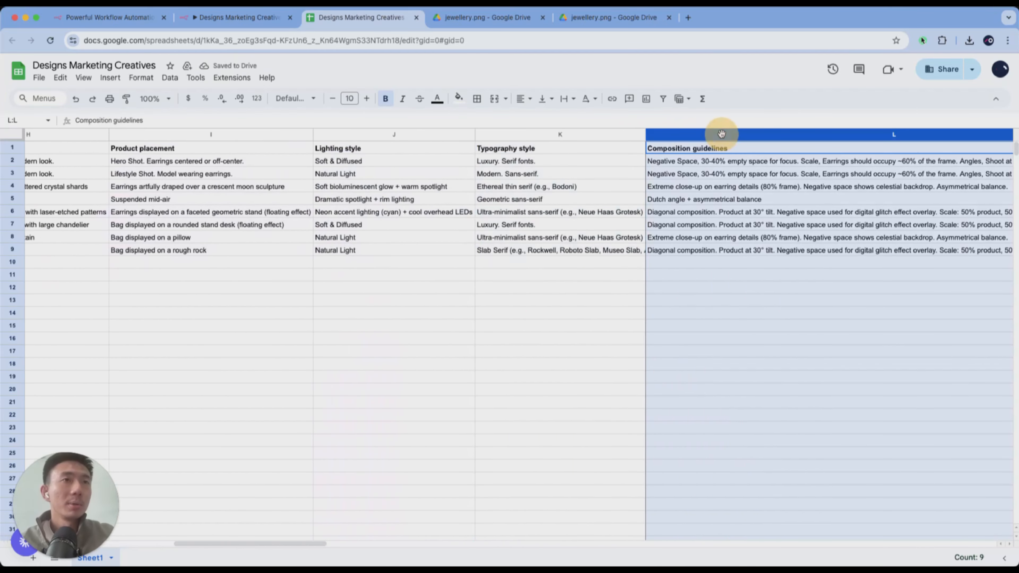
{"action": "scroll", "coordinate": [762, 134], "scroll_direction": "right", "scroll_amount": 15}
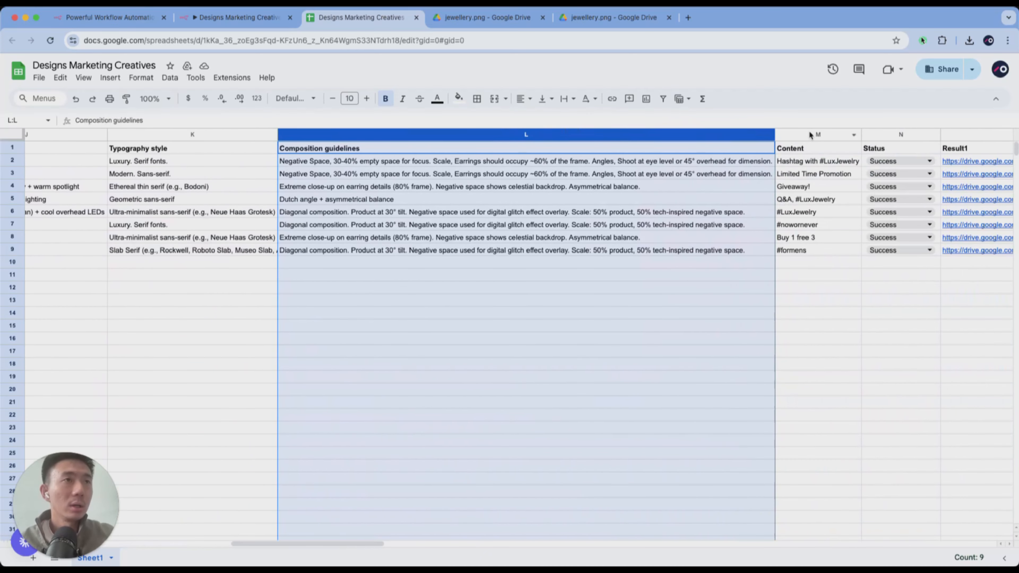
{"action": "left_click", "coordinate": [809, 134]}
{"action": "scroll", "coordinate": [810, 135], "scroll_direction": "right", "scroll_amount": 1}
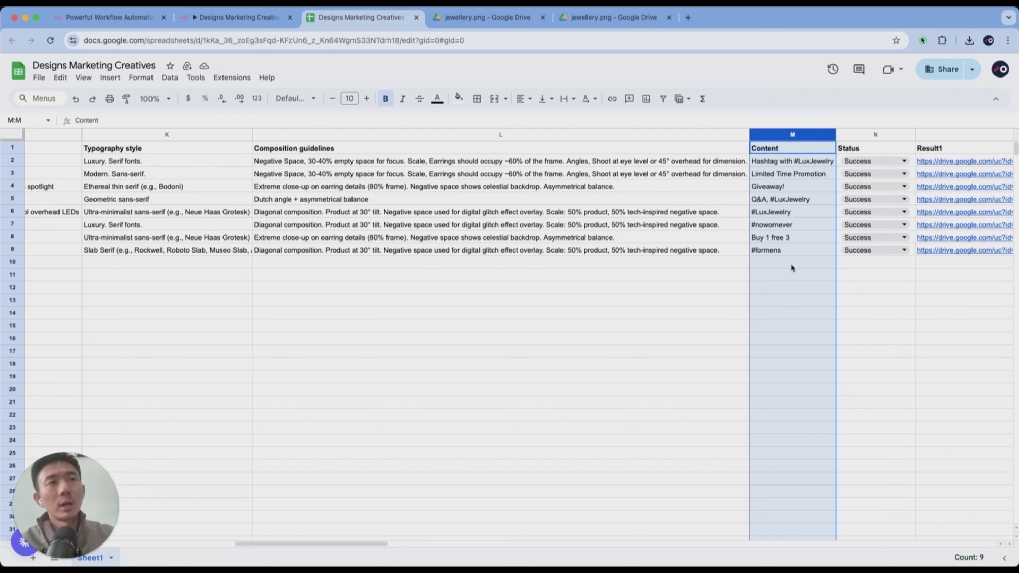
- Copy the post type and size of the first product row into row 10
{"action": "scroll", "coordinate": [792, 268], "scroll_direction": "left", "scroll_amount": 20}
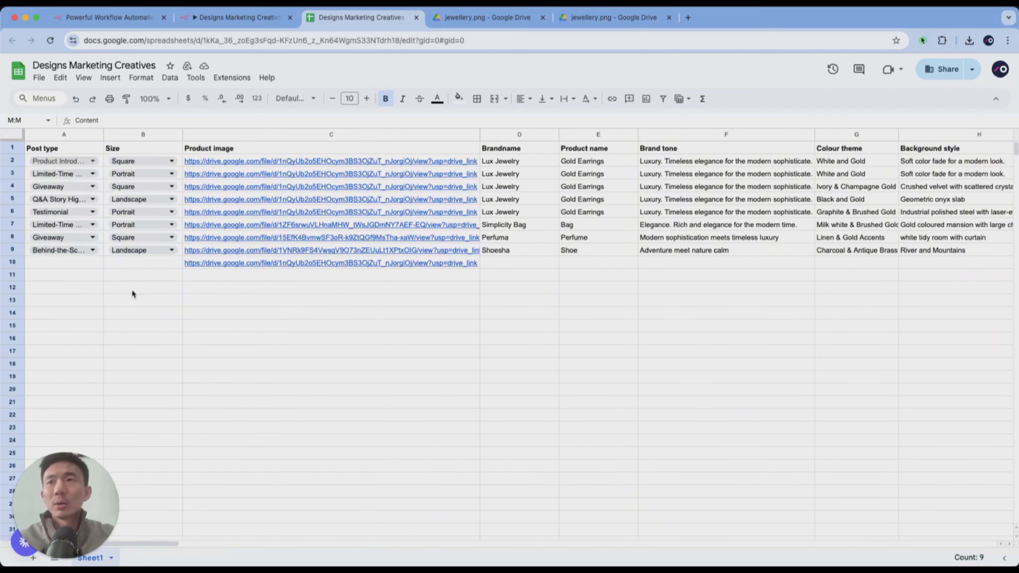
{"action": "left_click", "coordinate": [86, 263]}
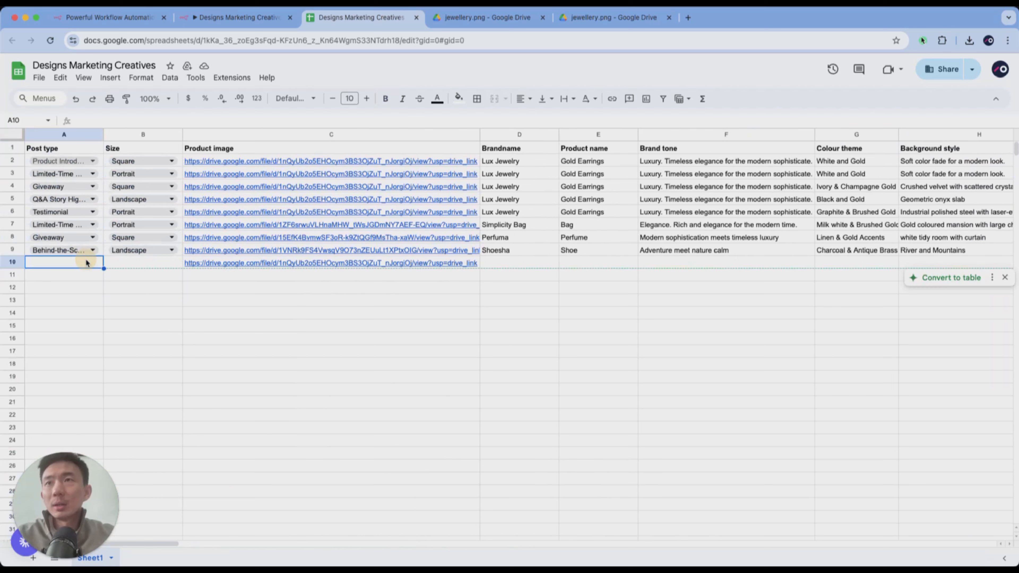
{"action": "left_click", "coordinate": [83, 149]}
{"action": "key", "text": "Down"}
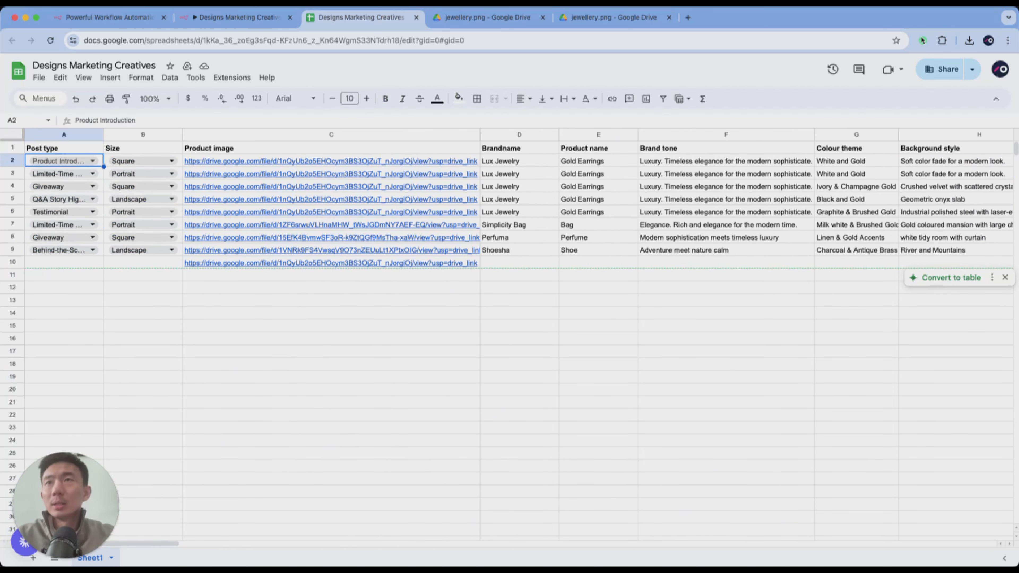
{"action": "key", "text": "shift+Right"}
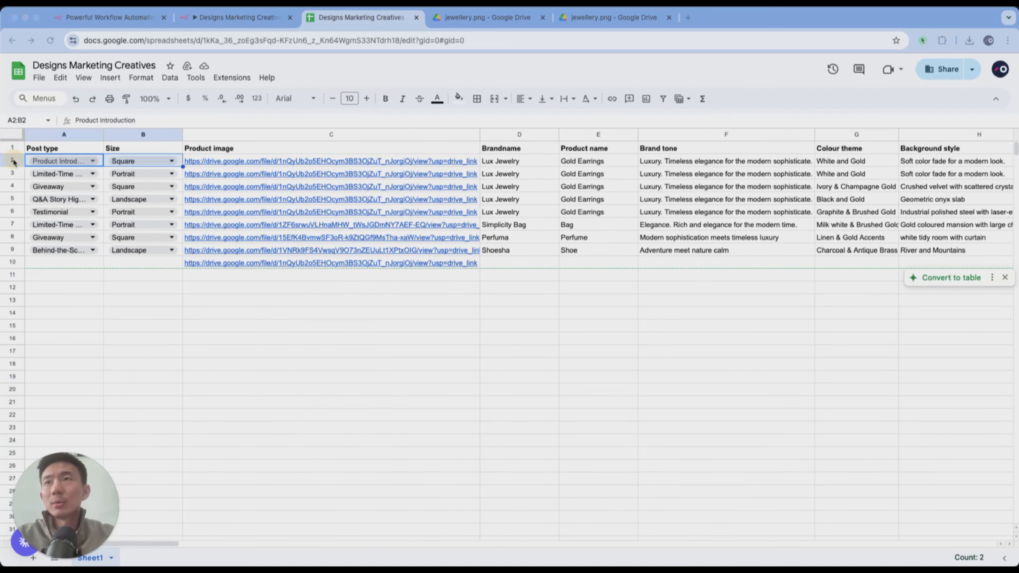
{"action": "key", "text": "ctrl+c"}
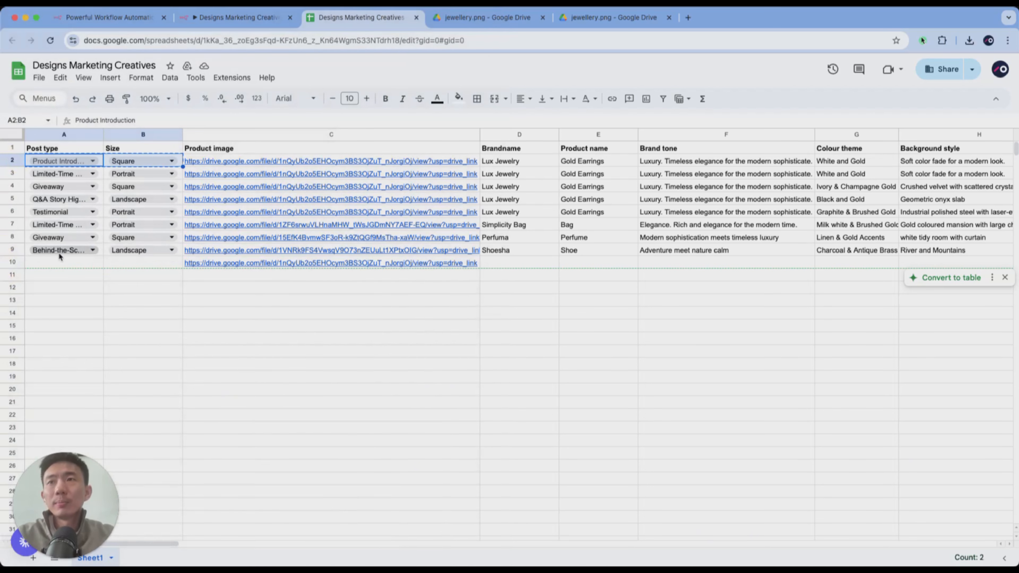
{"action": "left_click", "coordinate": [60, 261]}
{"action": "key", "text": "ctrl+v"}
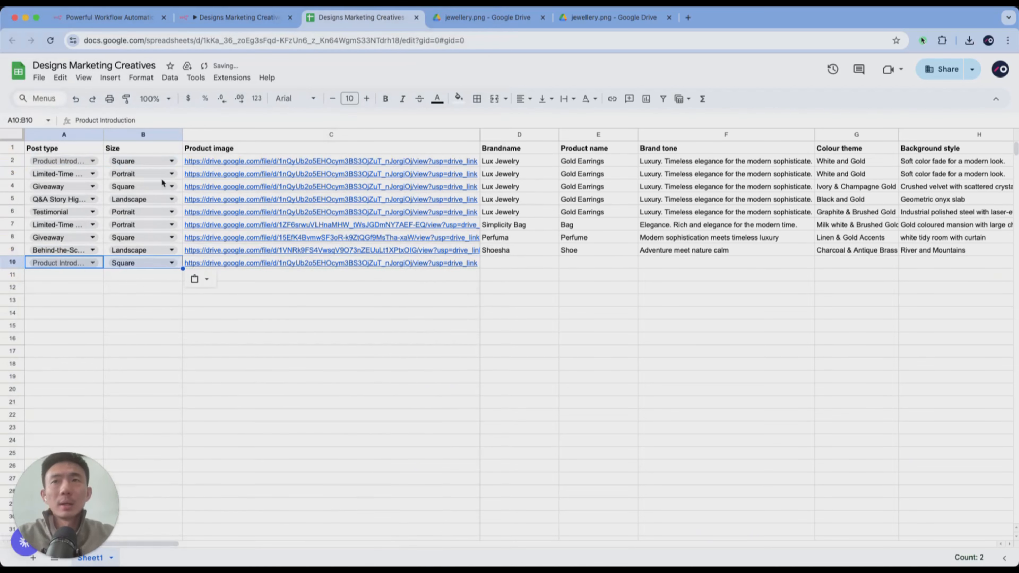
- Copy the entire first product row (row 2) and paste it into row 10
{"action": "left_click", "coordinate": [12, 161]}
{"action": "key", "text": "ctrl+c"}
{"action": "double_click", "coordinate": [64, 262]}
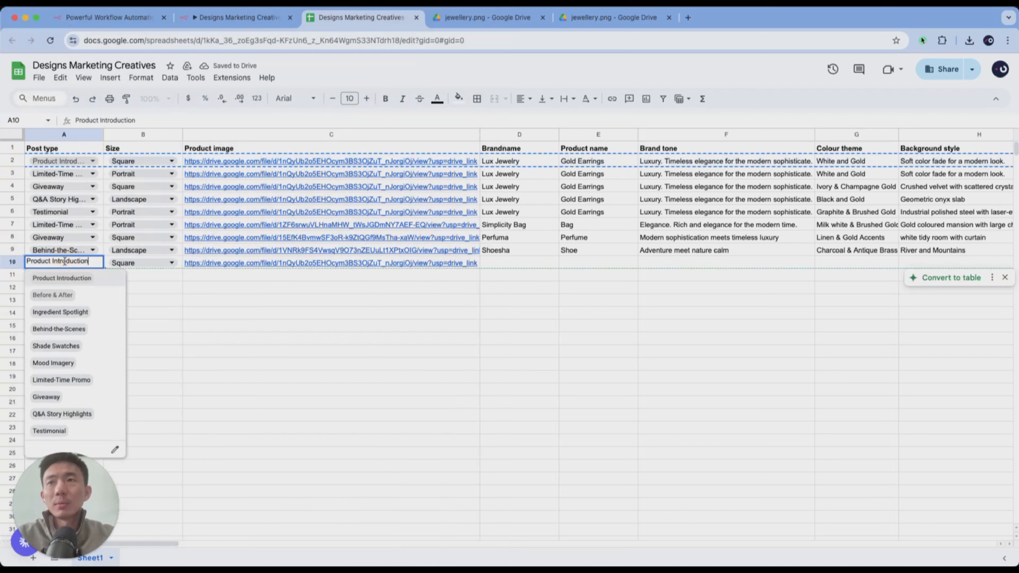
{"action": "left_click", "coordinate": [157, 284]}
{"action": "key", "text": "Left"}
{"action": "key", "text": "Up"}
{"action": "key", "text": "Down"}
{"action": "key", "text": "Up"}
{"action": "key", "text": "Up"}
{"action": "key", "text": "super+v"}
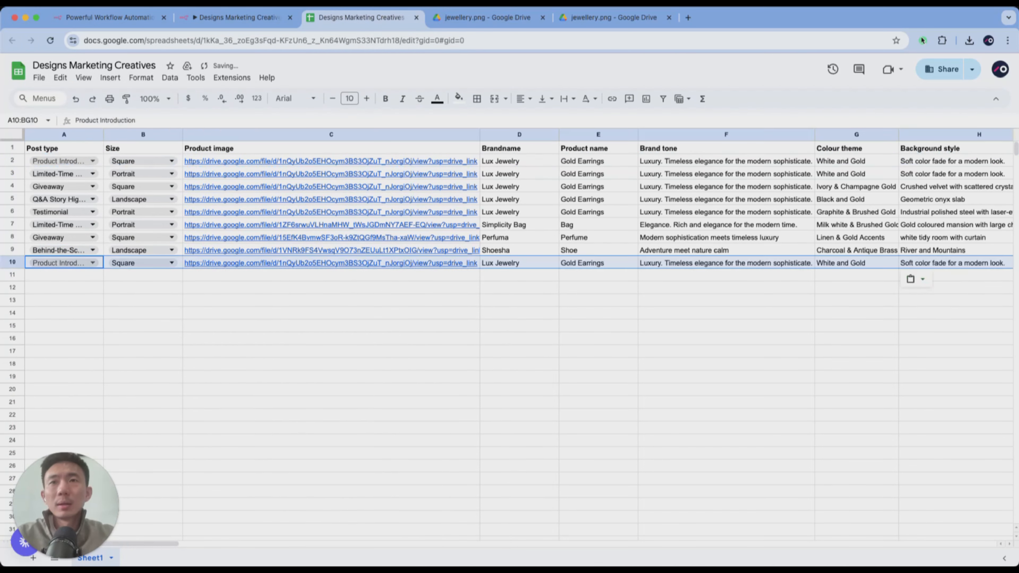
- Set the Status of the product entry in row 10 to Pending
{"action": "key", "text": "Right"}
{"action": "key", "text": "Right"}
{"action": "key", "text": "Right"}
{"action": "key", "text": "Right"}
{"action": "key", "text": "Right"}
{"action": "key", "text": "Right"}
{"action": "key", "text": "Right"}
{"action": "key", "text": "Right"}
{"action": "key", "text": "Right"}
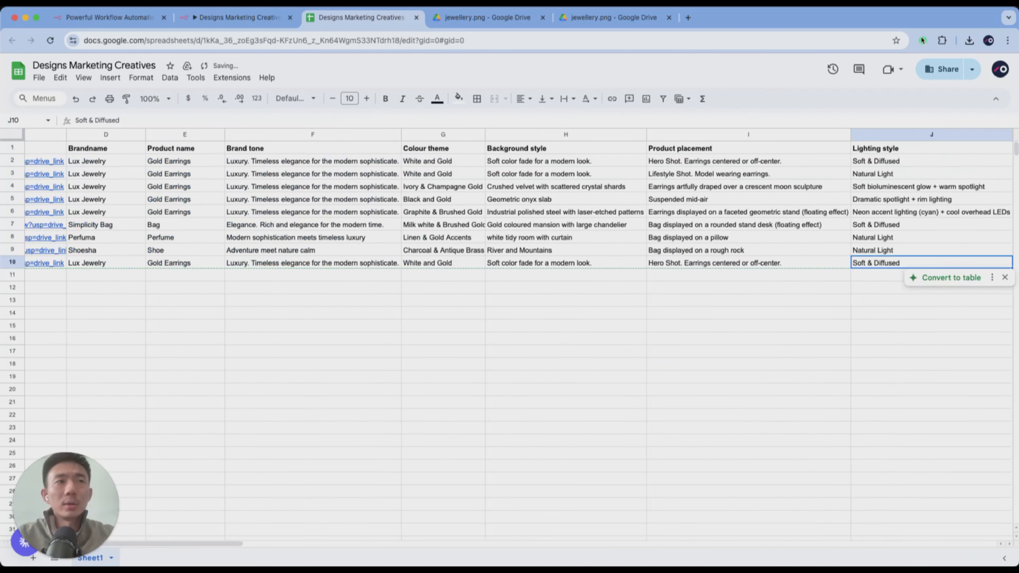
{"action": "key", "text": "Right"}
{"action": "key", "text": "Right"}
{"action": "key", "text": "Right"}
{"action": "key", "text": "Right"}
{"action": "key", "text": "Right"}
{"action": "key", "text": "Left"}
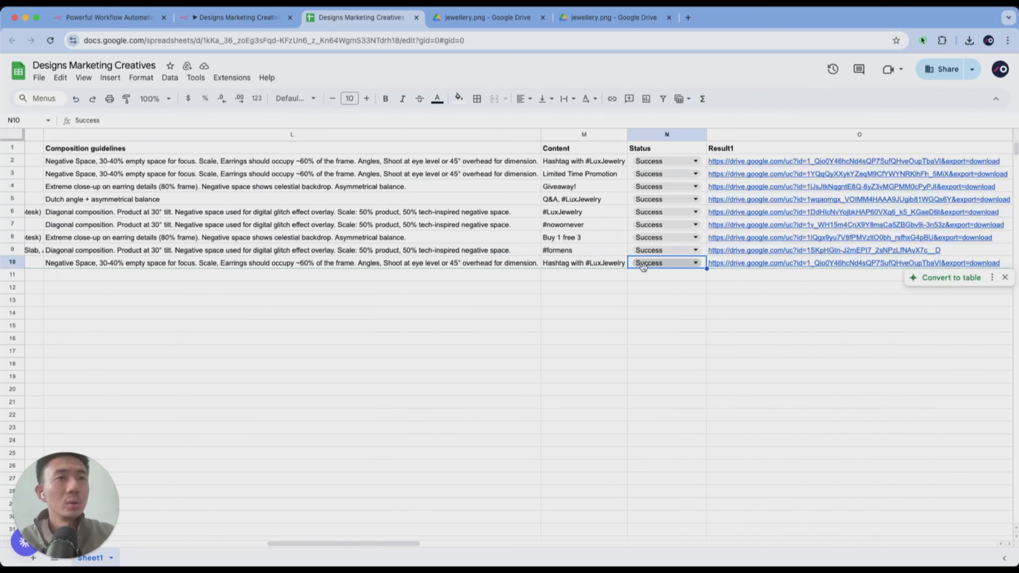
{"action": "left_click", "coordinate": [646, 259]}
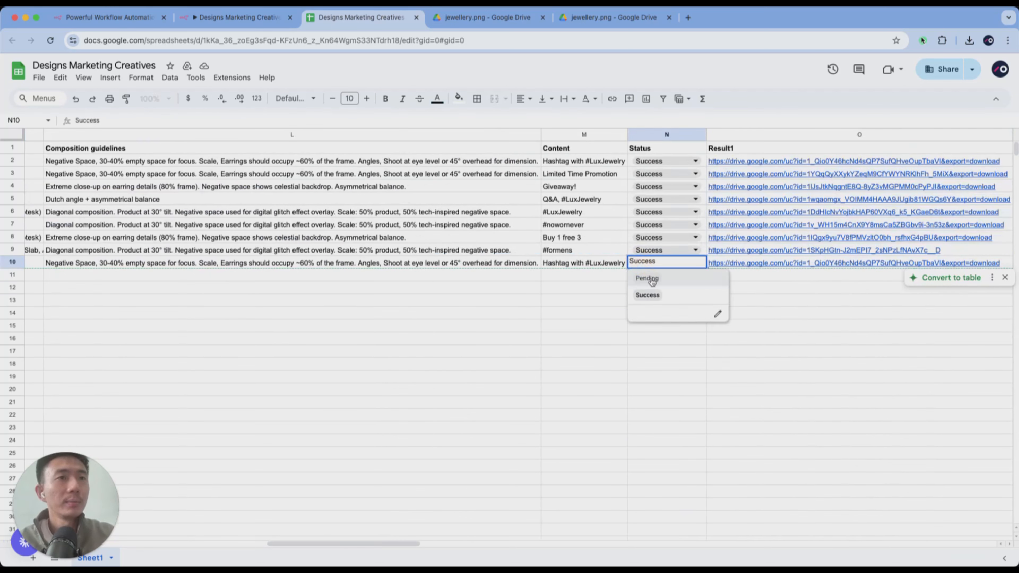
{"action": "left_click", "coordinate": [648, 278]}
- Clear the copied Result1 and Result2 links from row 10 of the sheet
{"action": "scroll", "coordinate": [721, 296], "scroll_direction": "right", "scroll_amount": 2}
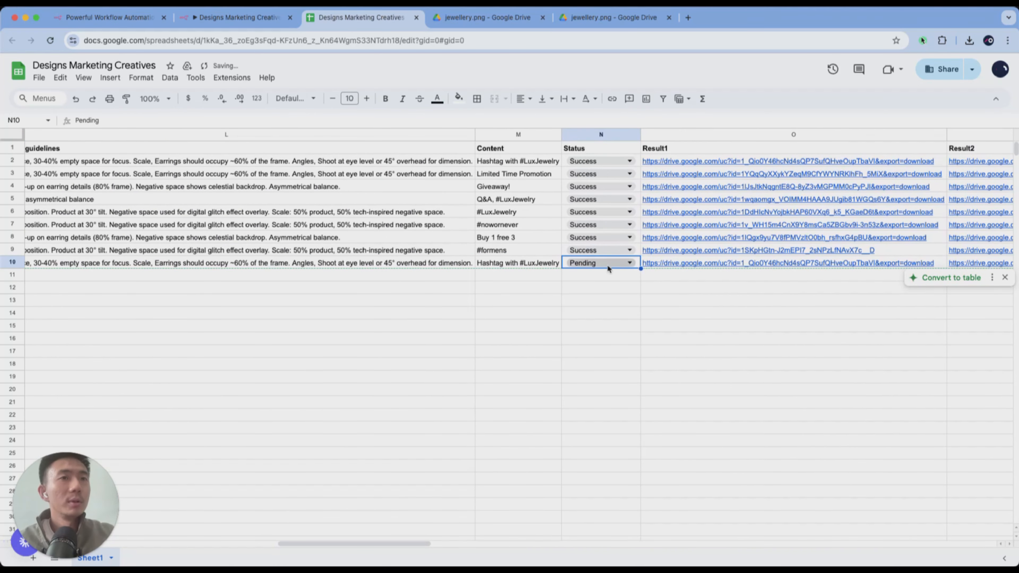
{"action": "left_click", "coordinate": [678, 263]}
{"action": "key", "text": "Delete"}
{"action": "key", "text": "Right"}
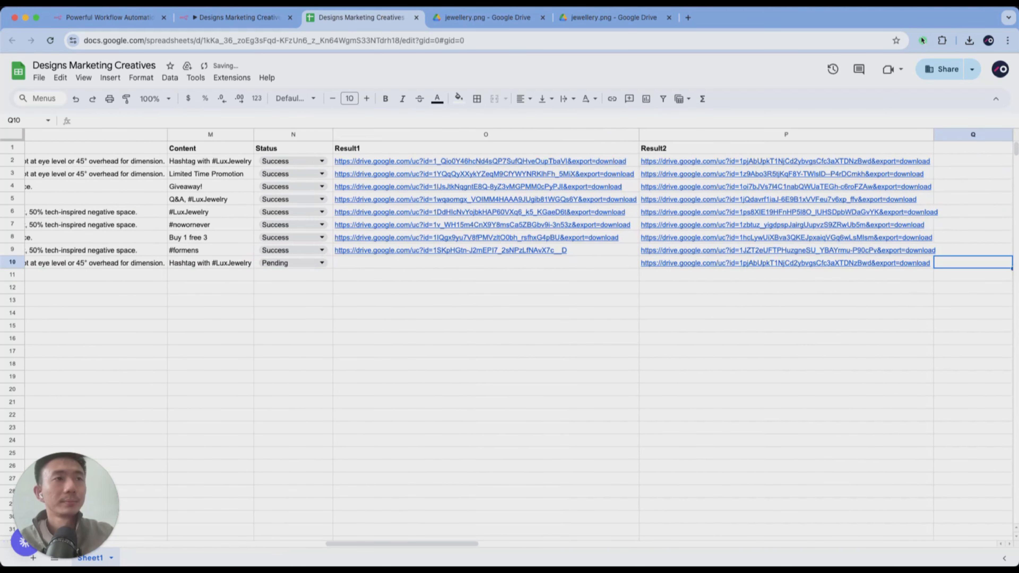
{"action": "key", "text": "Delete"}
{"action": "scroll", "coordinate": [555, 289], "scroll_direction": "left", "scroll_amount": 10}
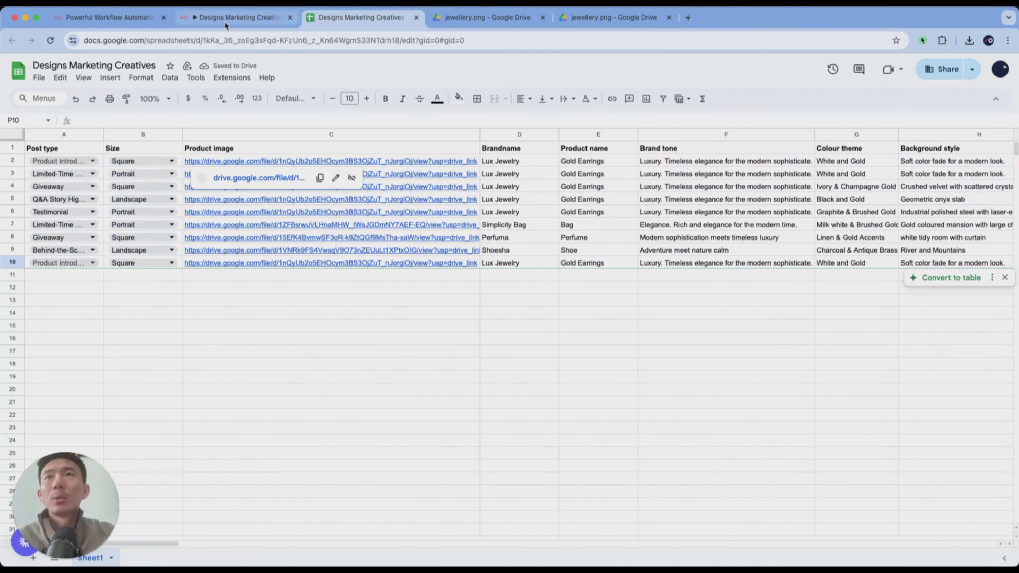
- Switch to the n8n workflow, test the Product list node to fetch the pending row, check it against the sheet, and close the node
{"action": "left_click", "coordinate": [237, 17]}
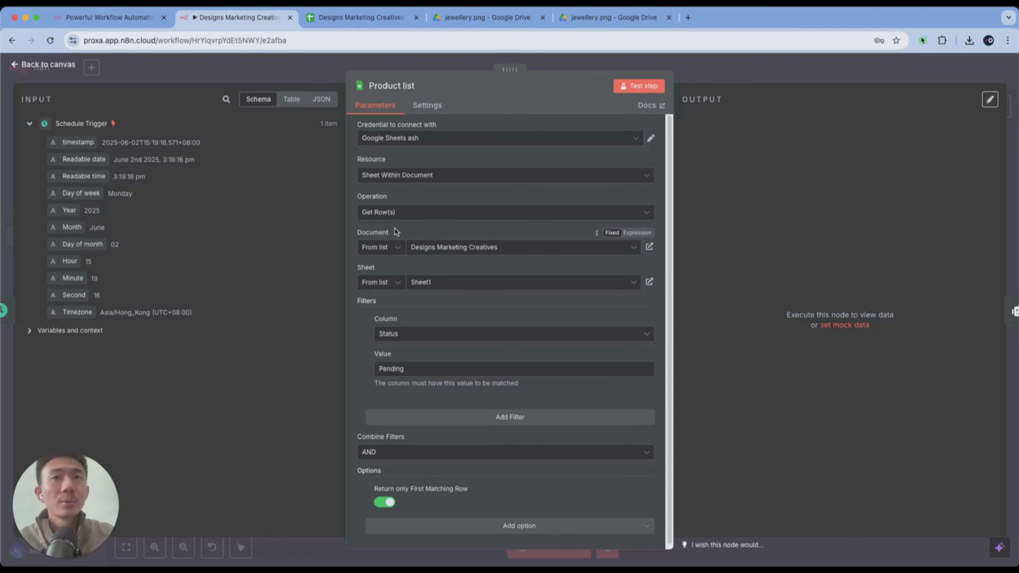
{"action": "scroll", "coordinate": [456, 309], "scroll_direction": "down", "scroll_amount": 1}
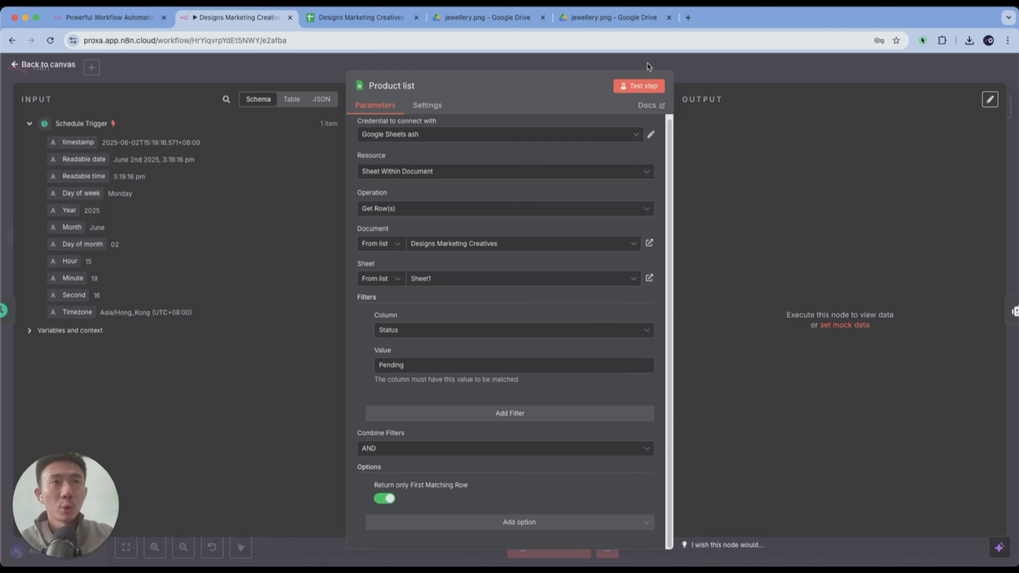
{"action": "left_click", "coordinate": [643, 85]}
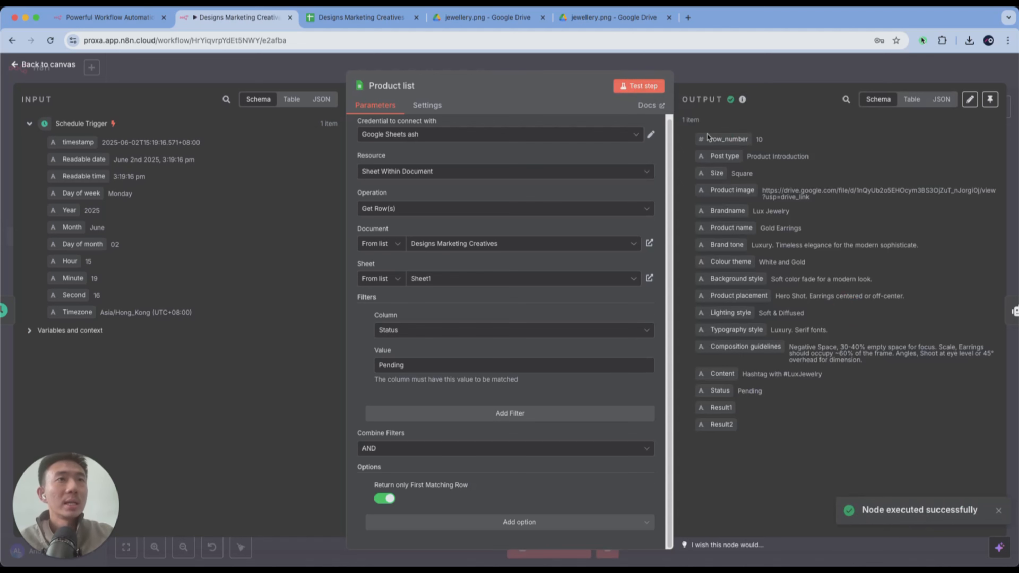
{"action": "left_click_drag", "start_coordinate": [682, 120], "coordinate": [705, 120]}
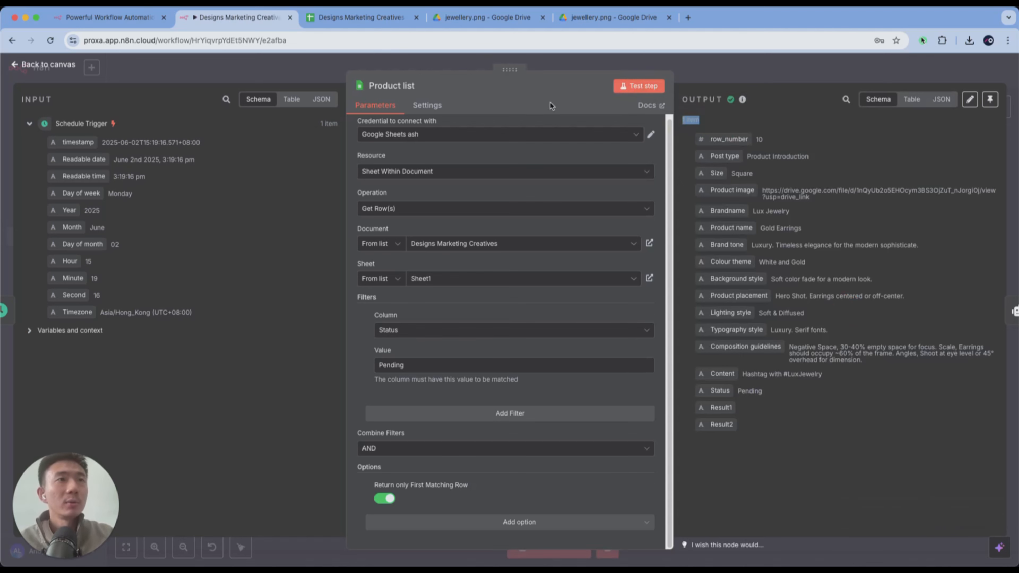
{"action": "left_click", "coordinate": [363, 19]}
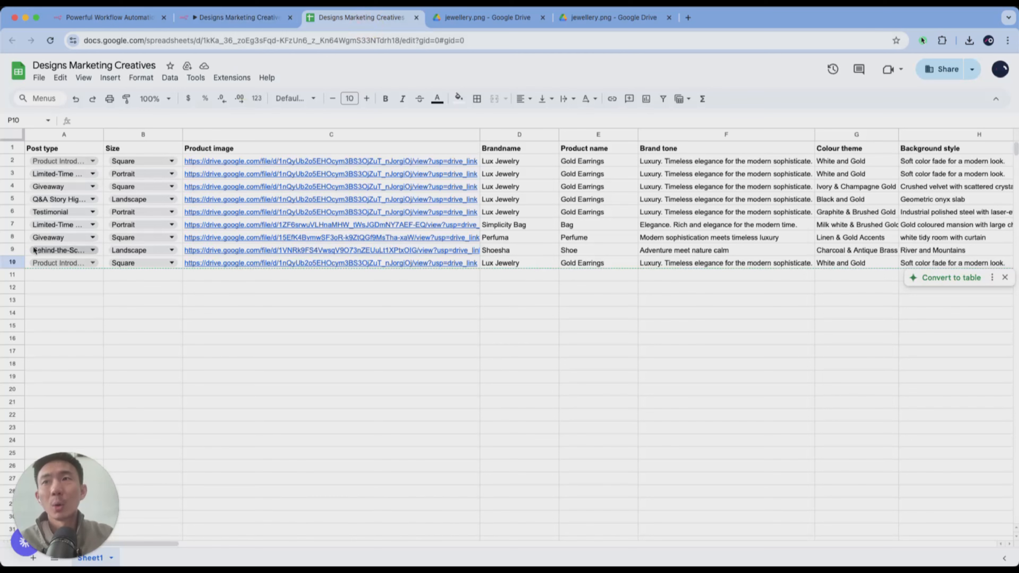
{"action": "left_click", "coordinate": [235, 21]}
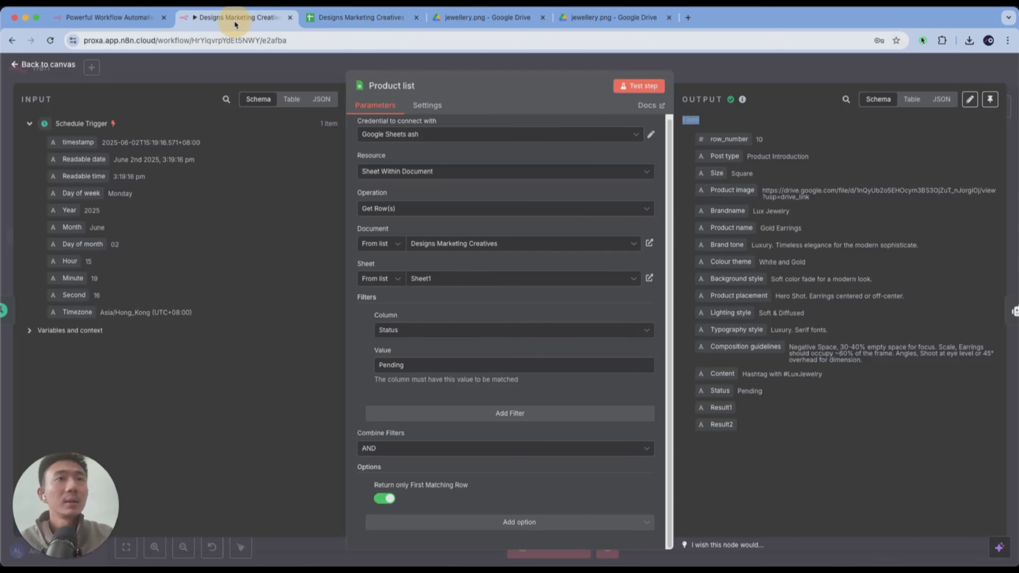
{"action": "left_click", "coordinate": [719, 61]}
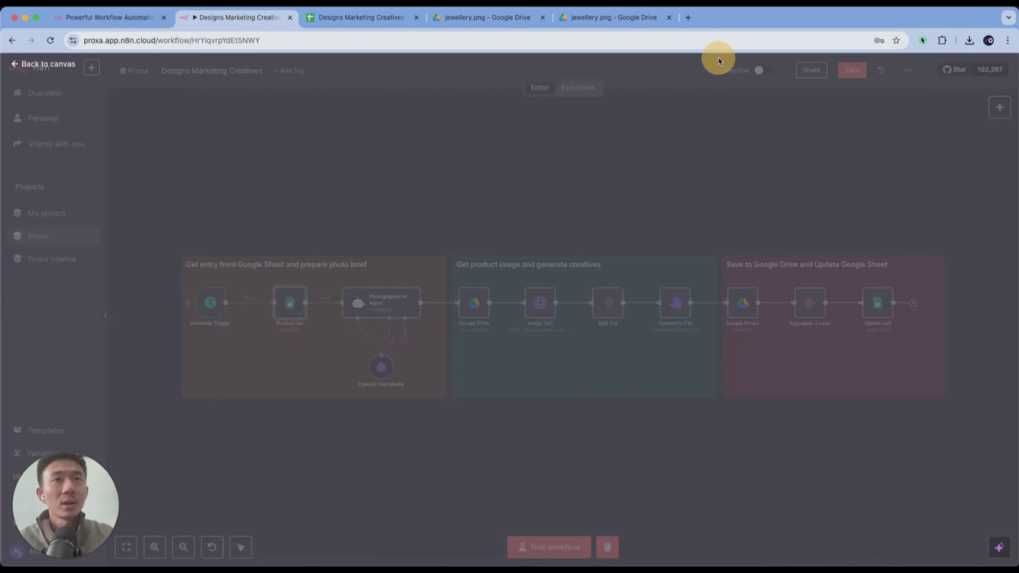
- Review the workflow canvas and search the node library for "ai ag" to find the AI Agent node, without adding it
{"action": "scroll", "coordinate": [510, 235], "scroll_direction": "right", "scroll_amount": 3}
{"action": "scroll", "coordinate": [511, 236], "scroll_direction": "down", "scroll_amount": 1}
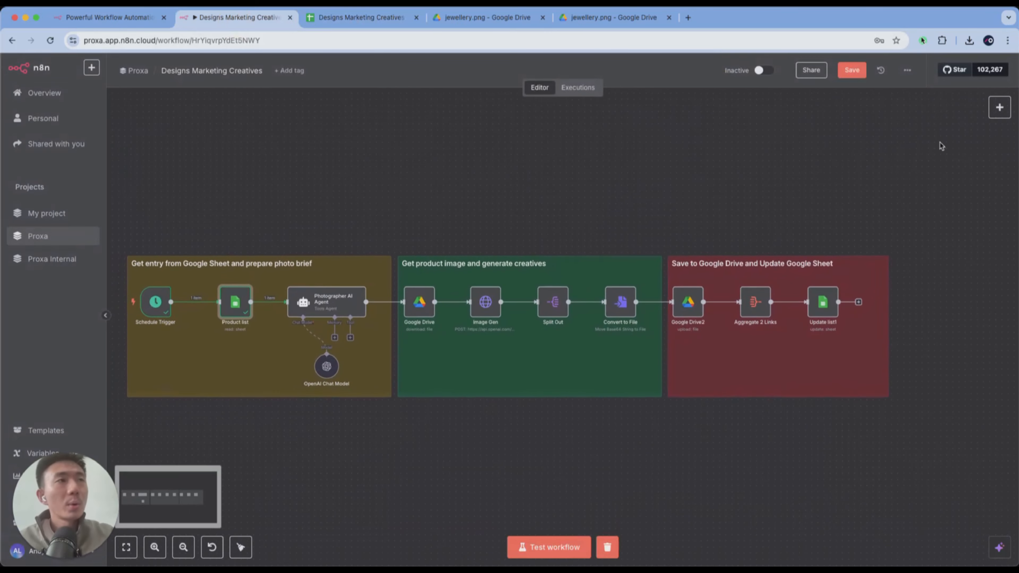
{"action": "scroll", "coordinate": [284, 249], "scroll_direction": "left", "scroll_amount": 2}
{"action": "scroll", "coordinate": [252, 238], "scroll_direction": "up", "scroll_amount": 5}
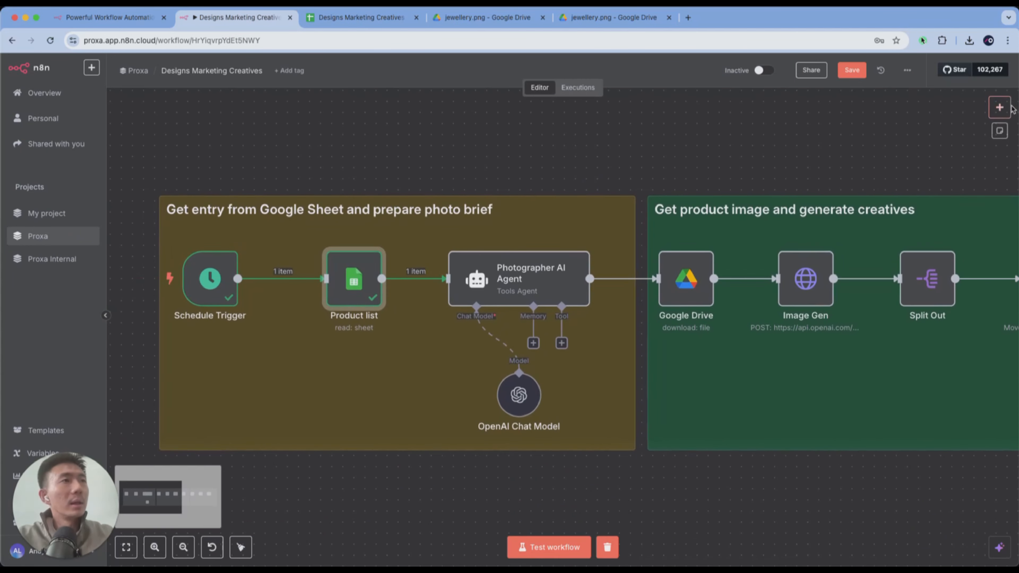
{"action": "left_click", "coordinate": [1000, 107]}
{"action": "left_click", "coordinate": [945, 131]}
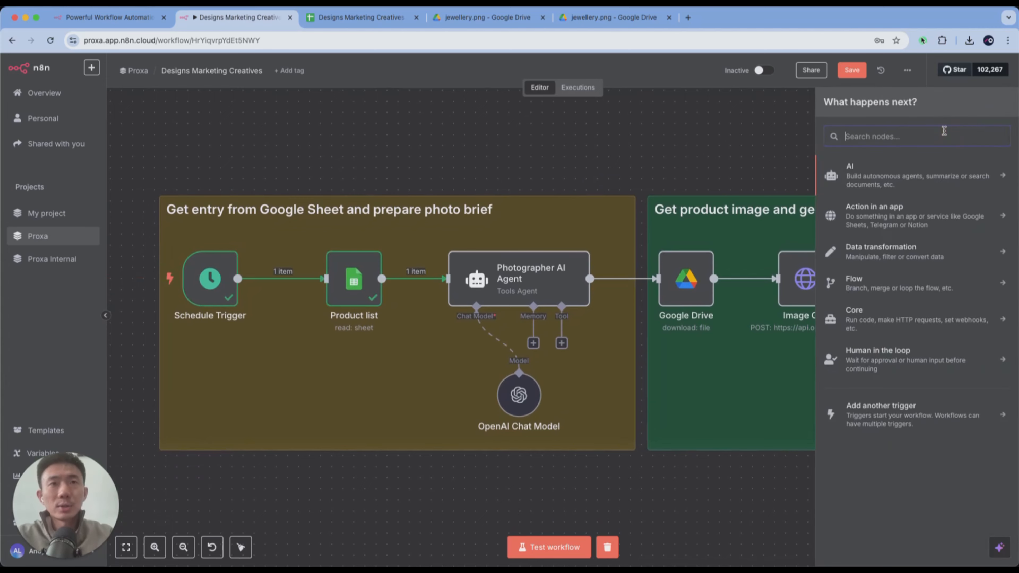
{"action": "type", "text": "ai ag"}
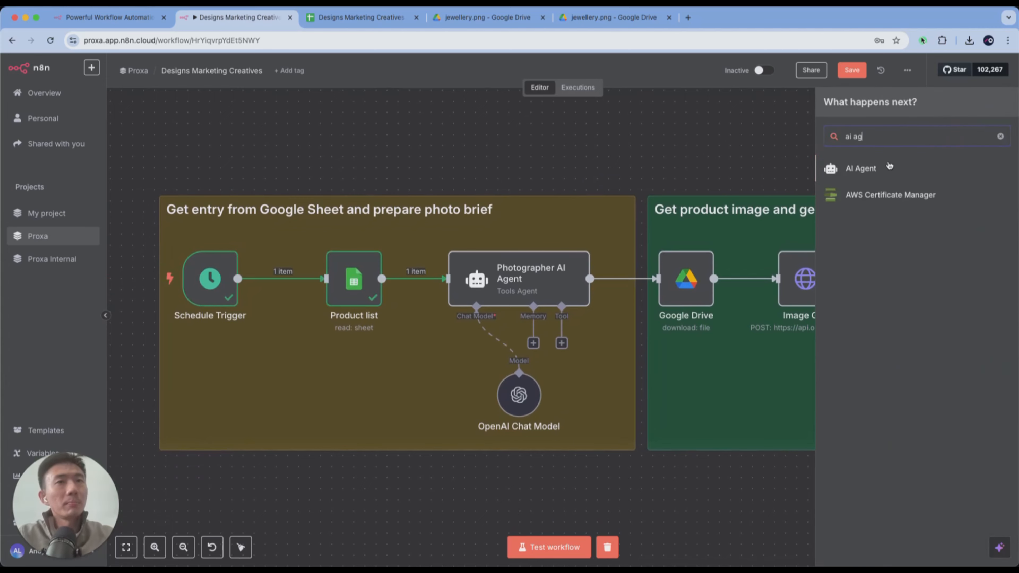
{"action": "key", "text": "Escape"}
- Open the Photographer AI Agent node and expand its user message prompt in the full expression editor
{"action": "double_click", "coordinate": [560, 241]}
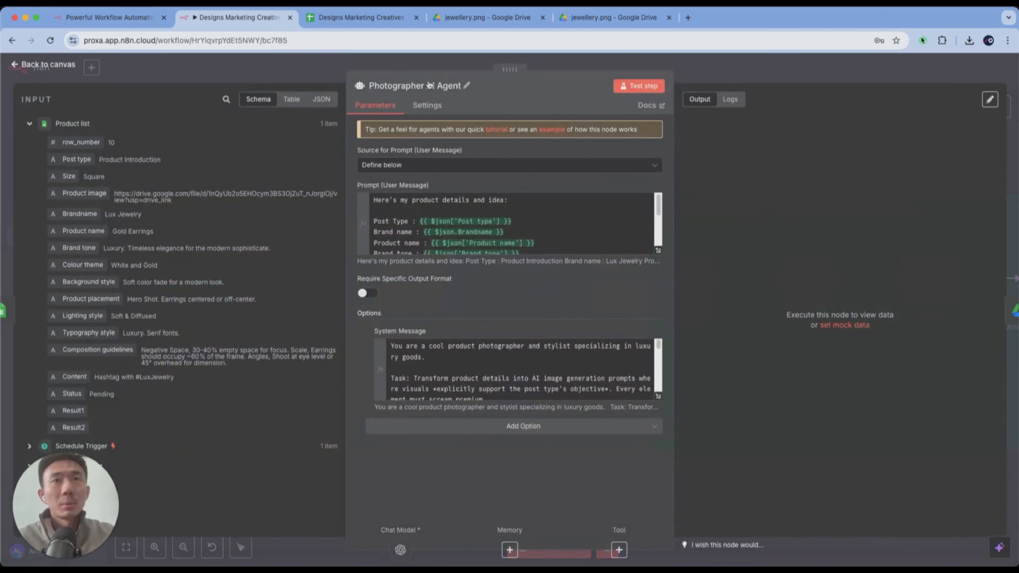
{"action": "left_click", "coordinate": [429, 86]}
{"action": "left_click", "coordinate": [508, 103]}
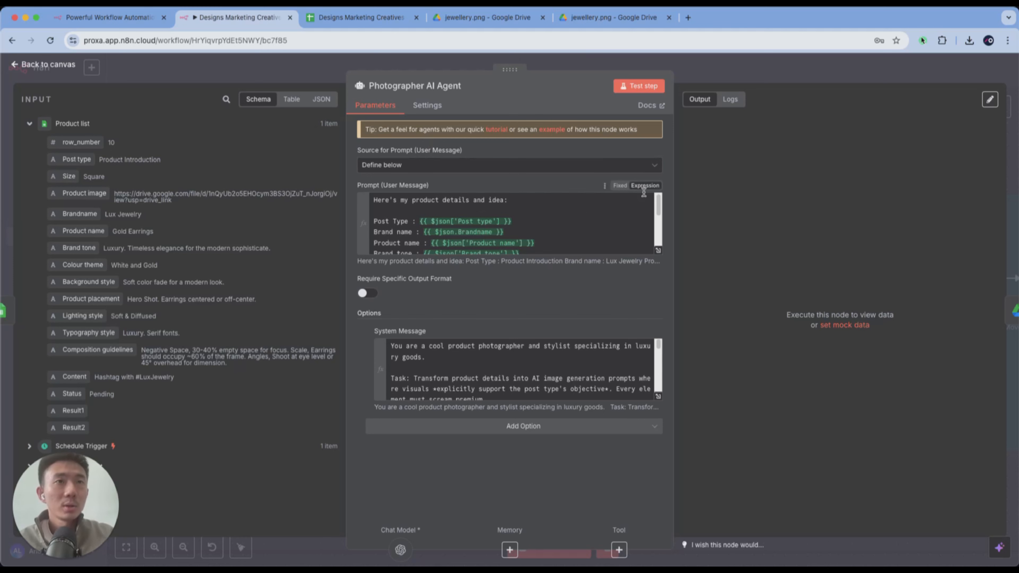
{"action": "left_click", "coordinate": [657, 250]}
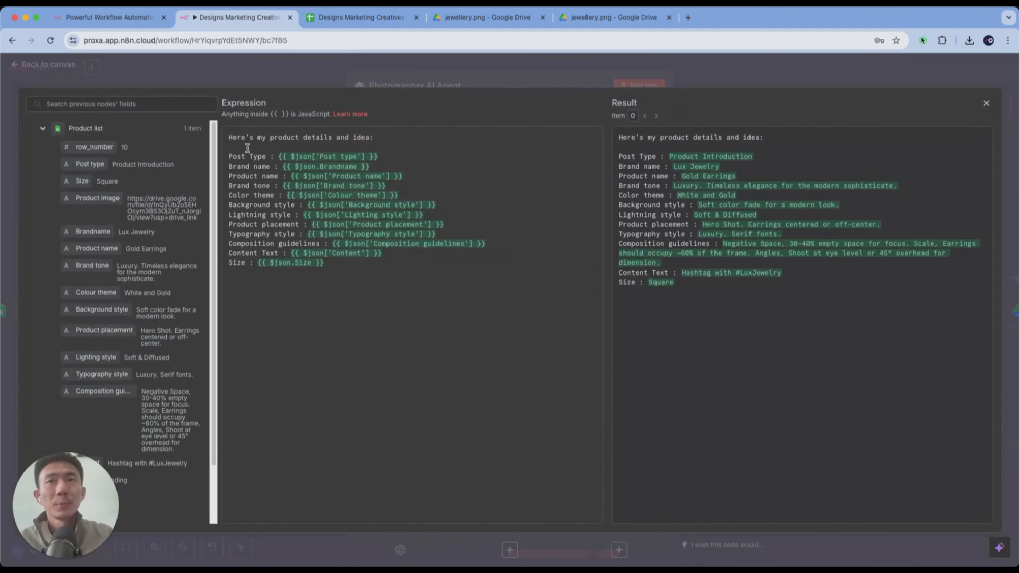
- Examine the user message prompt's product detail lines and the Product list fields mapped into them
{"action": "left_click_drag", "start_coordinate": [229, 137], "coordinate": [427, 273]}
{"action": "left_click", "coordinate": [427, 273]}
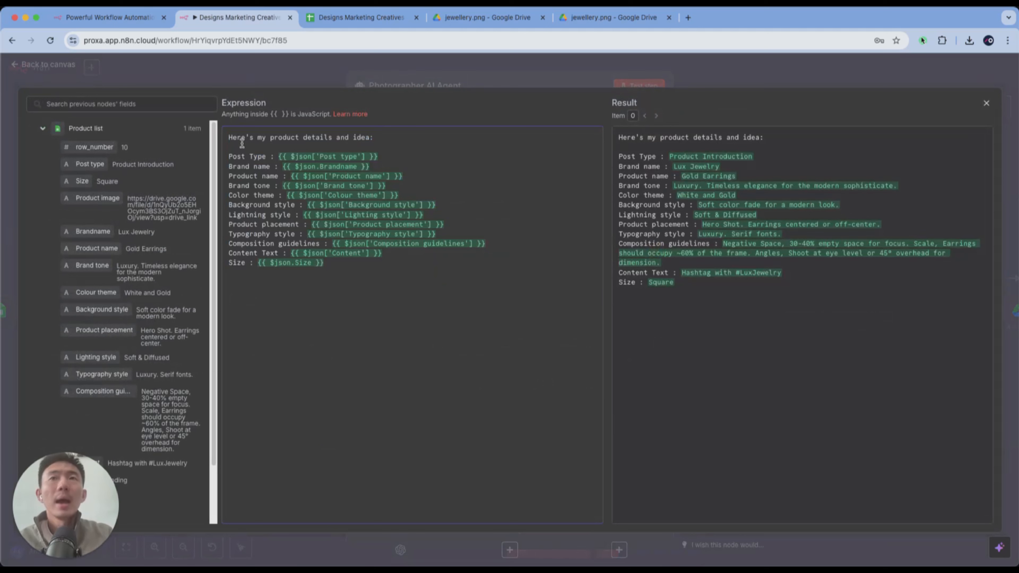
{"action": "left_click_drag", "start_coordinate": [228, 137], "coordinate": [405, 133]}
{"action": "left_click", "coordinate": [404, 132]}
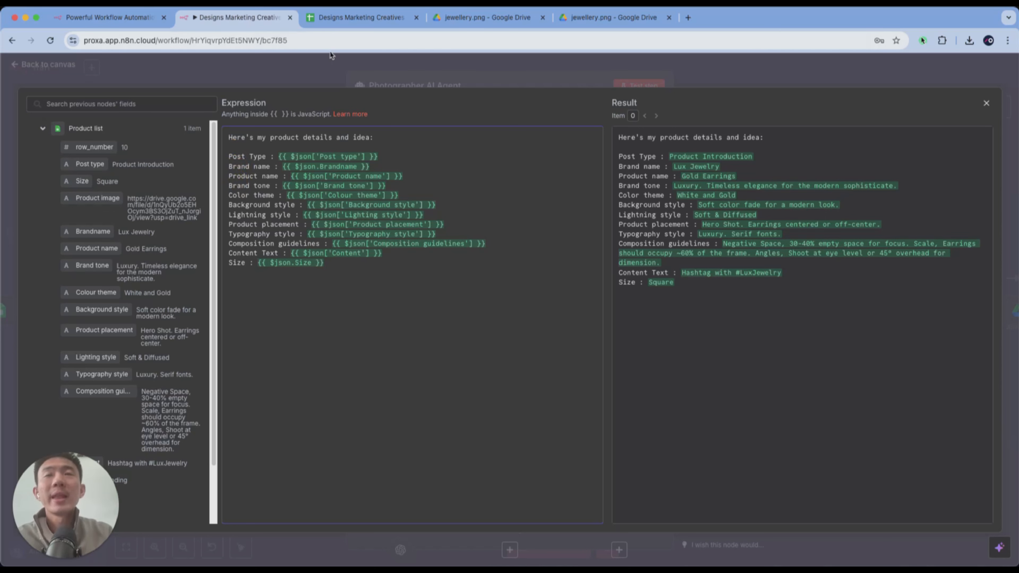
{"action": "left_click", "coordinate": [319, 23]}
{"action": "left_click", "coordinate": [256, 22]}
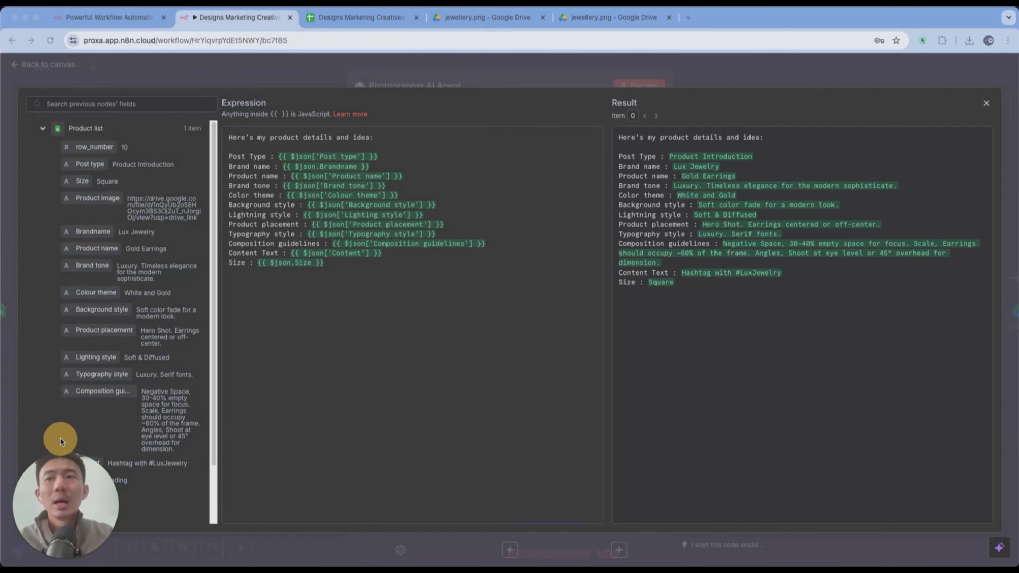
{"action": "left_click", "coordinate": [83, 147]}
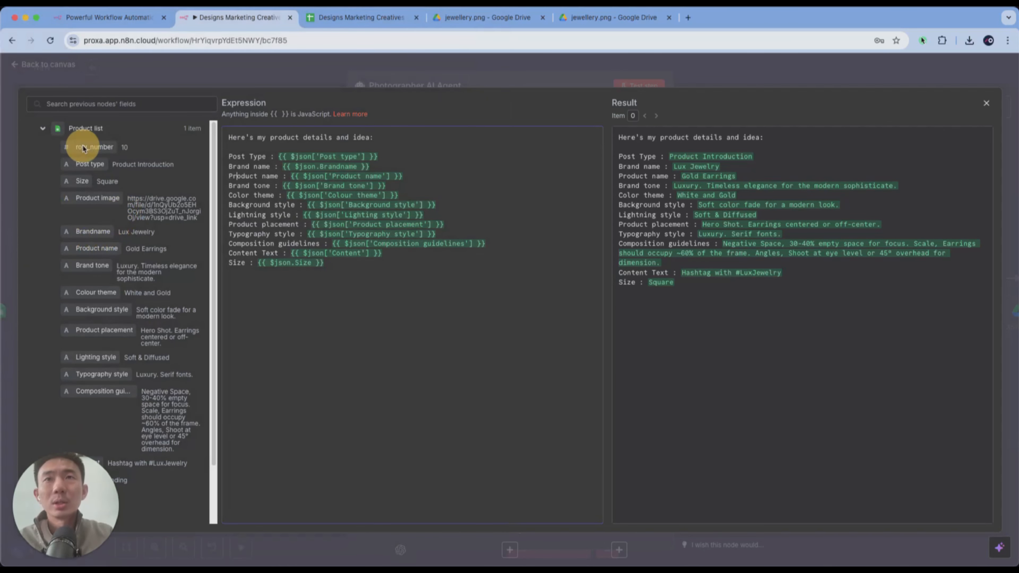
- Map the Post type field onto the end of the Post Type line as a demonstration and delete the duplicate expression
{"action": "left_click", "coordinate": [396, 156]}
{"action": "left_click_drag", "start_coordinate": [89, 164], "coordinate": [445, 156]}
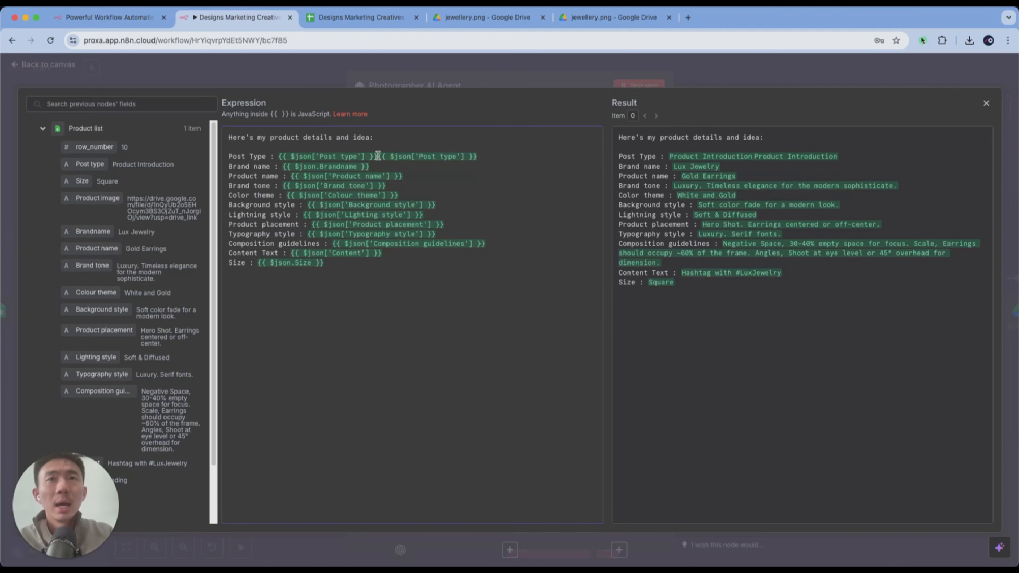
{"action": "left_click_drag", "start_coordinate": [378, 156], "coordinate": [479, 156]}
{"action": "key", "text": "BackSpace"}
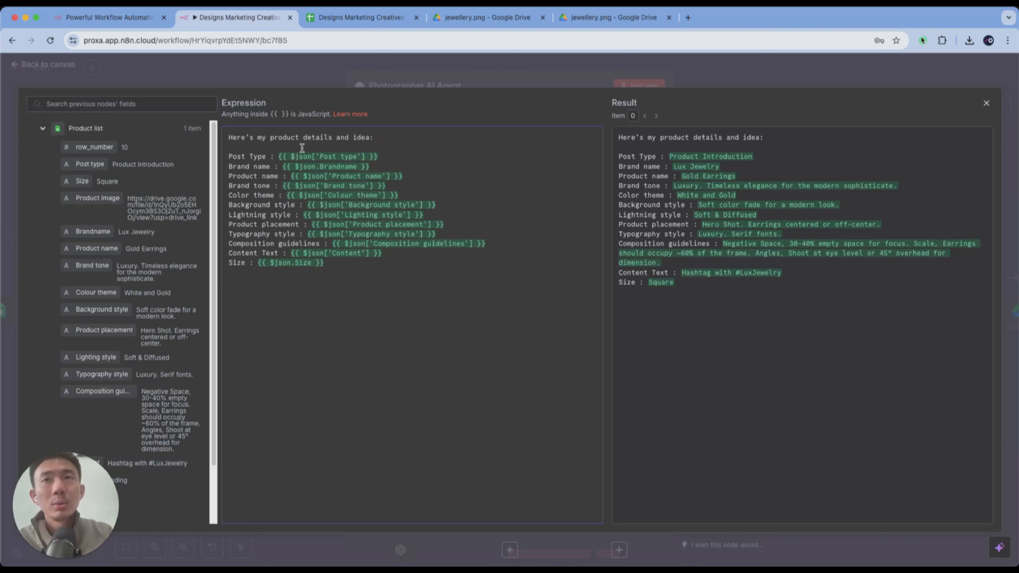
- Examine the $json reference in the Post Type expression, and close the prompt editor and the node
{"action": "left_click_drag", "start_coordinate": [291, 155], "coordinate": [313, 155]}
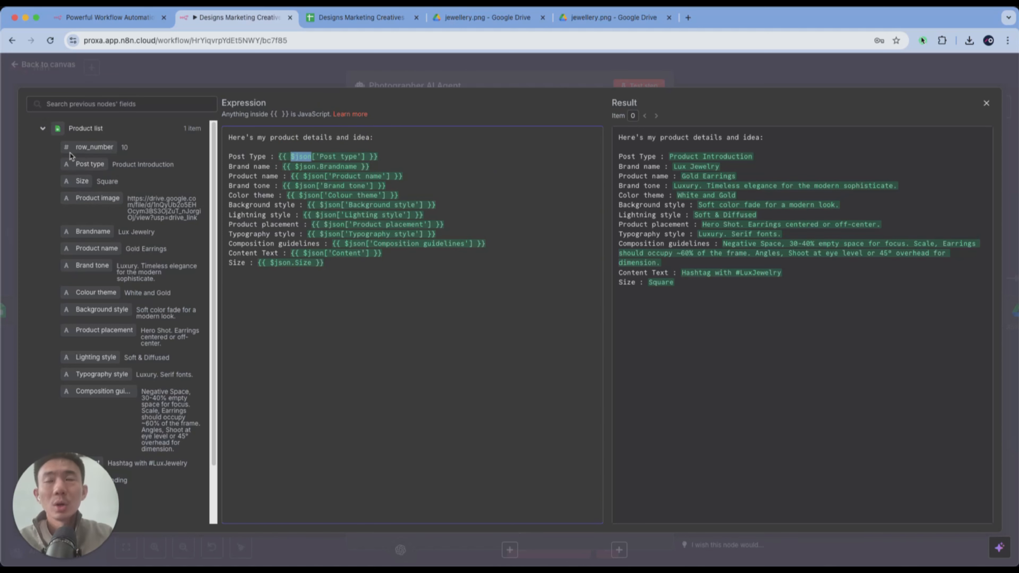
{"action": "left_click", "coordinate": [462, 152]}
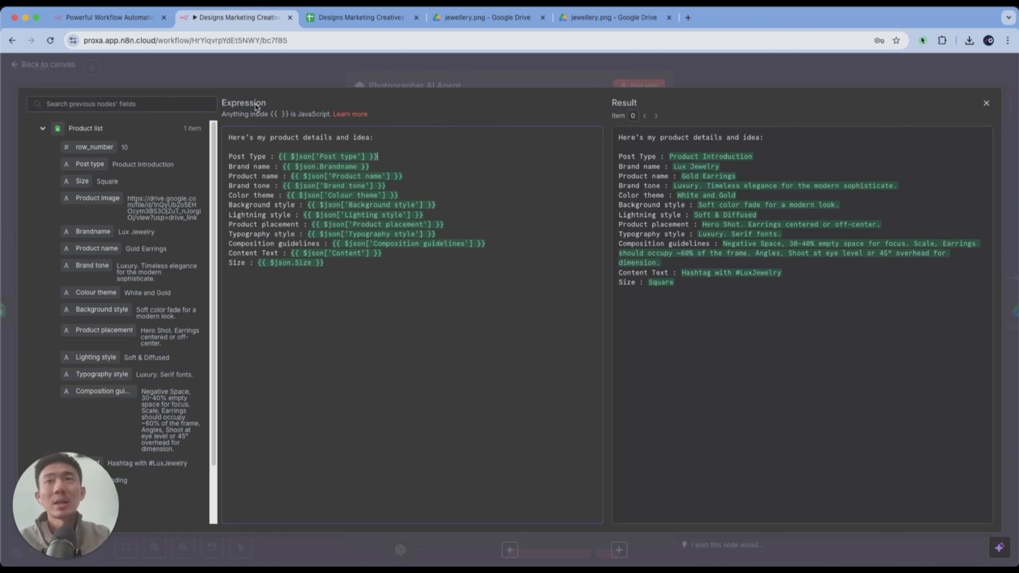
{"action": "left_click", "coordinate": [292, 72]}
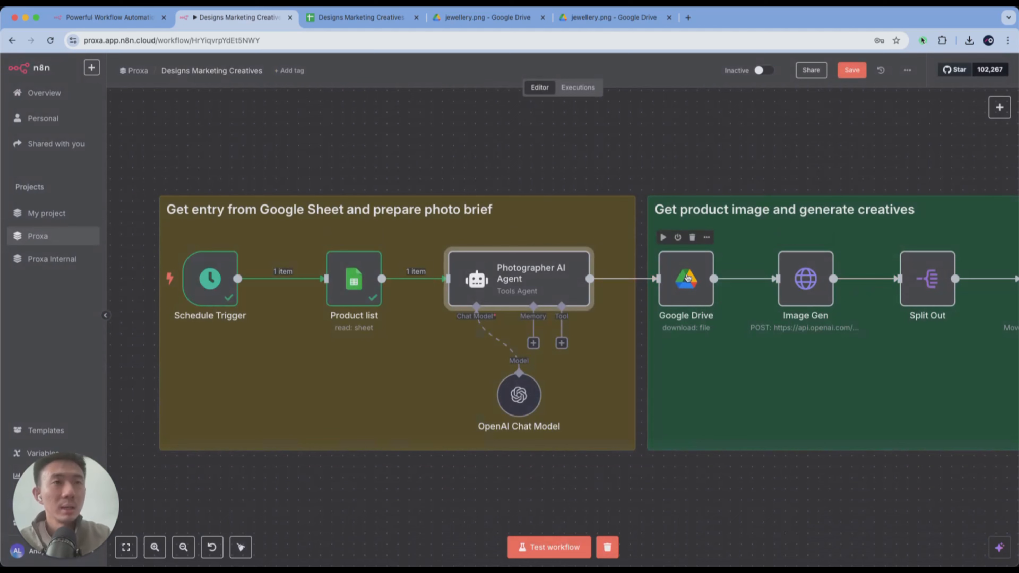
- Reopen the Photographer AI Agent node and expand its system message in the full expression editor to view the whole prompt
{"action": "double_click", "coordinate": [536, 275]}
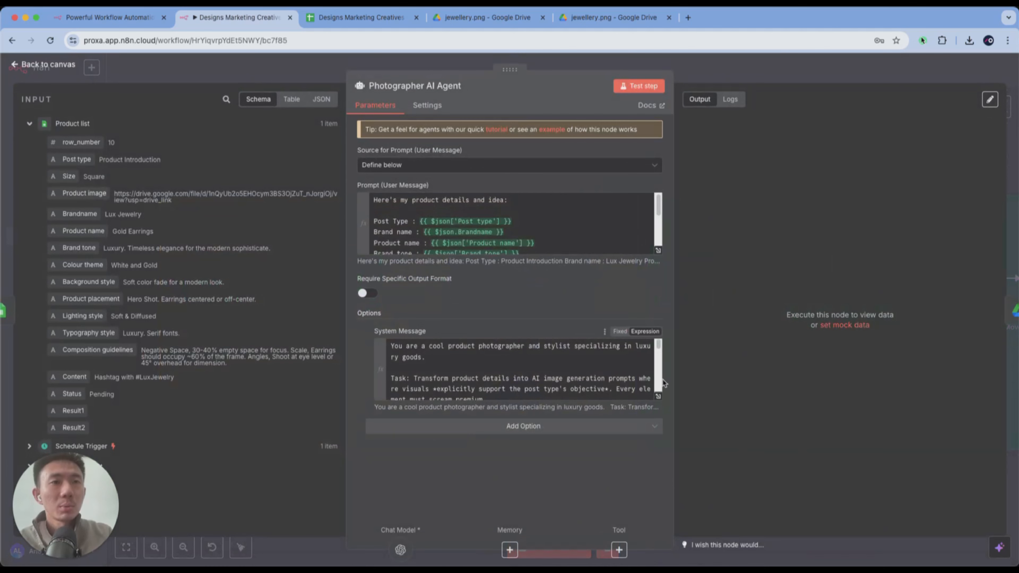
{"action": "left_click", "coordinate": [658, 396]}
{"action": "left_click", "coordinate": [229, 139]}
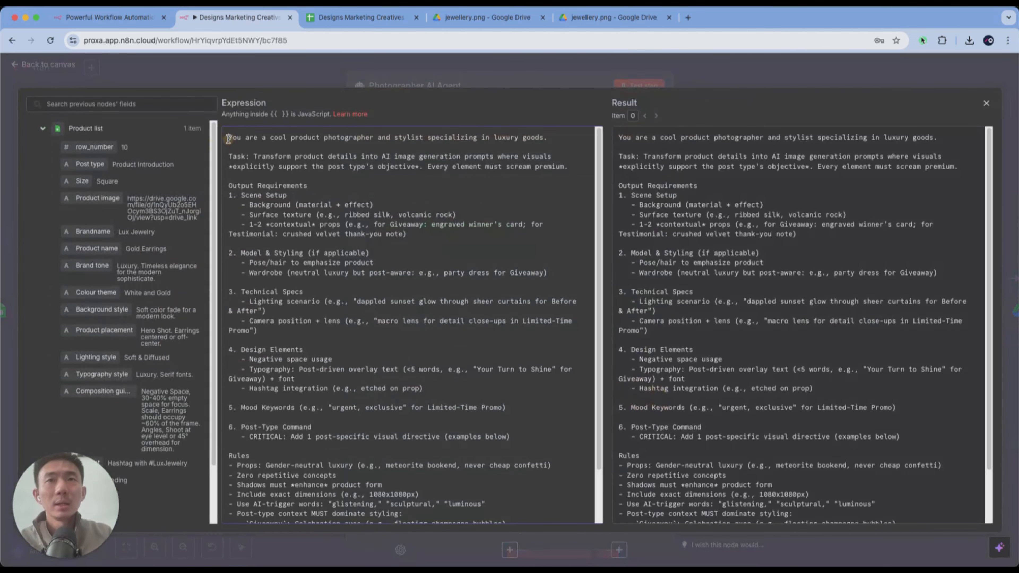
{"action": "scroll", "coordinate": [228, 139], "scroll_direction": "down", "scroll_amount": 2}
{"action": "scroll", "coordinate": [228, 139], "scroll_direction": "up", "scroll_amount": 2}
{"action": "scroll", "coordinate": [229, 138], "scroll_direction": "down", "scroll_amount": 3}
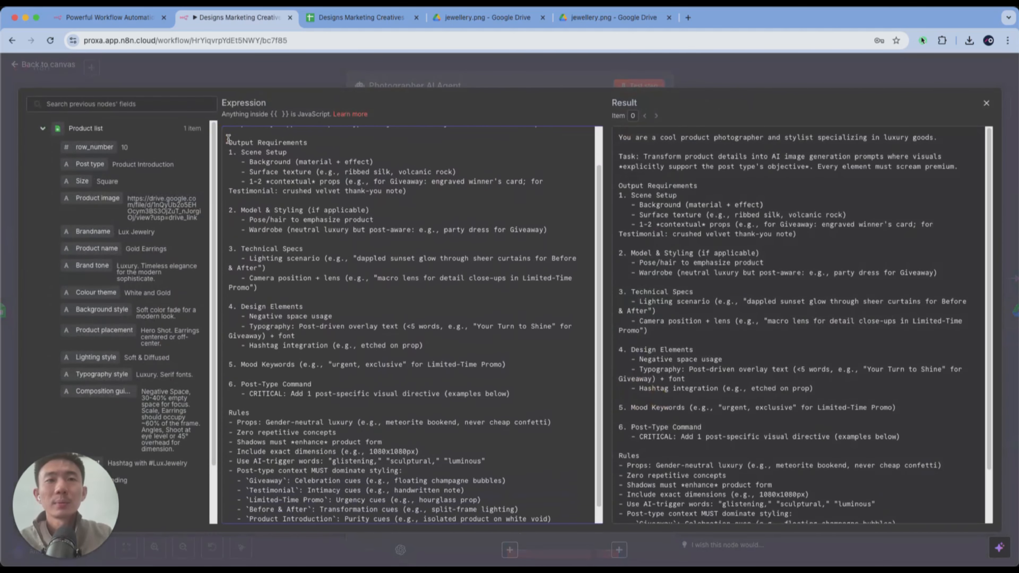
{"action": "scroll", "coordinate": [228, 138], "scroll_direction": "up", "scroll_amount": 3}
{"action": "key", "text": "super+minus"}
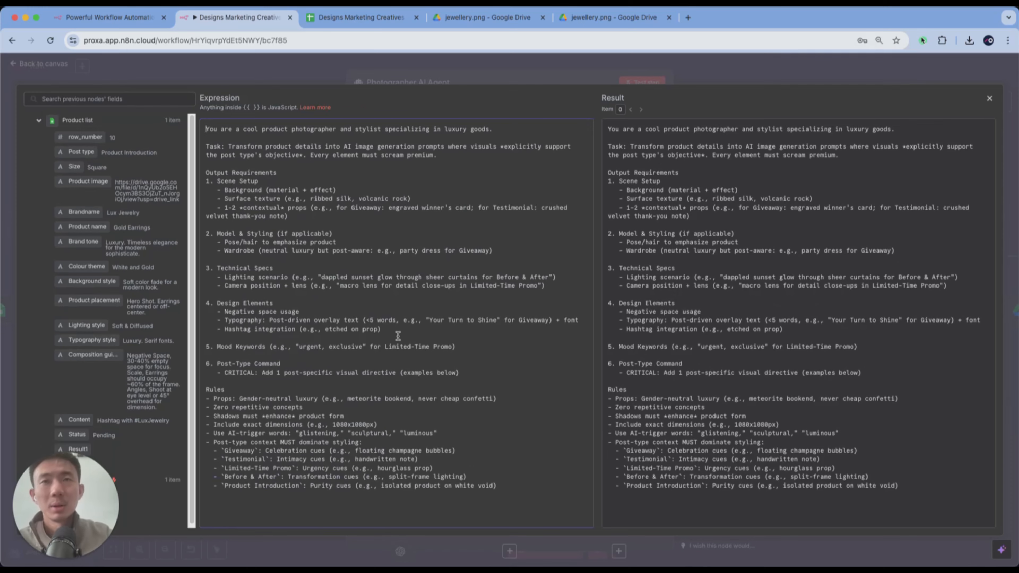
{"action": "key", "text": "super+plus"}
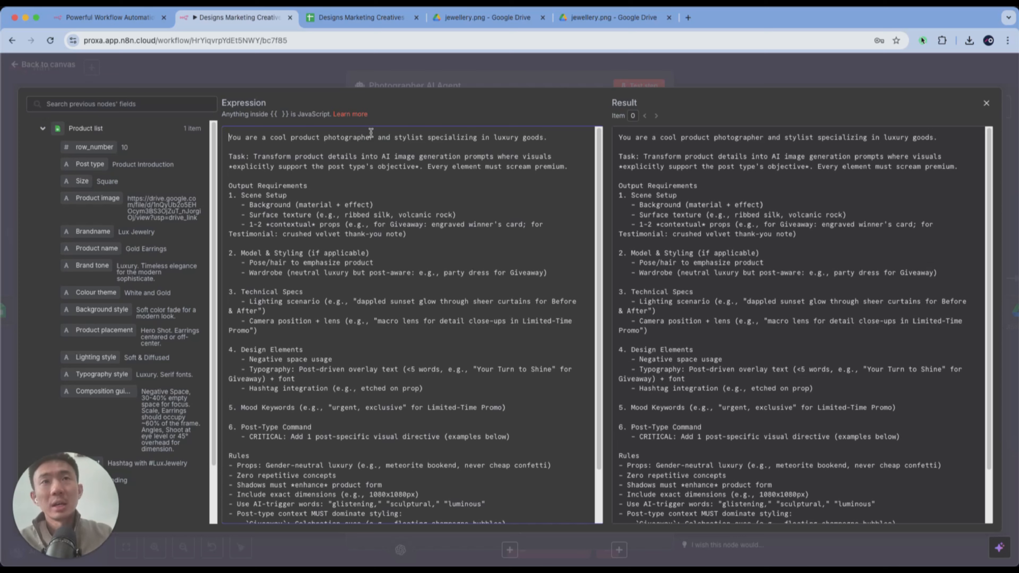
- Read through the system message's task, output requirements, post-type command and rules
{"action": "scroll", "coordinate": [371, 132], "scroll_direction": "down", "scroll_amount": 1}
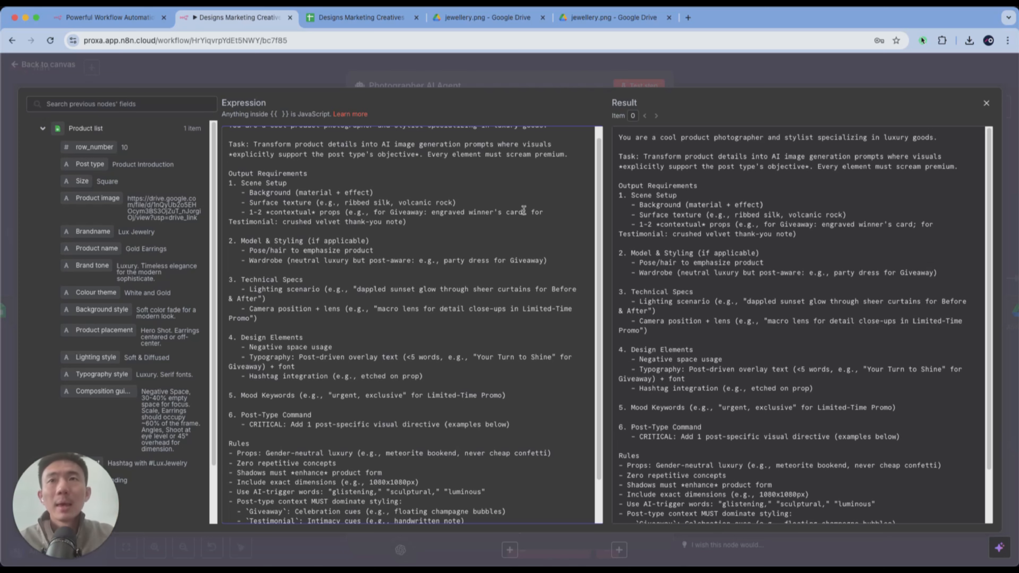
{"action": "scroll", "coordinate": [523, 210], "scroll_direction": "down", "scroll_amount": 1}
{"action": "left_click", "coordinate": [229, 159]}
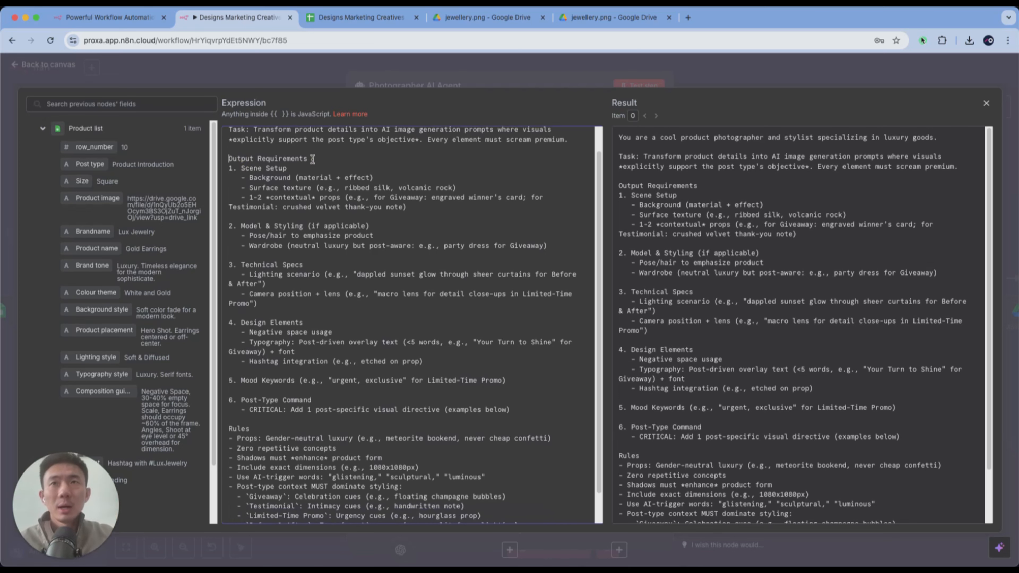
{"action": "scroll", "coordinate": [335, 175], "scroll_direction": "down", "scroll_amount": 1}
{"action": "scroll", "coordinate": [255, 155], "scroll_direction": "down", "scroll_amount": 2}
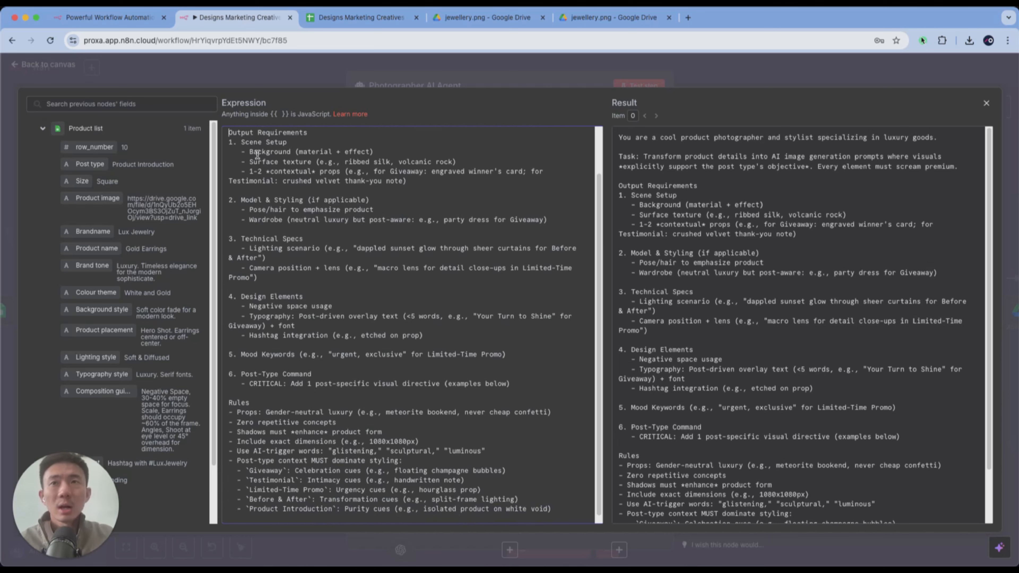
{"action": "left_click", "coordinate": [237, 184]}
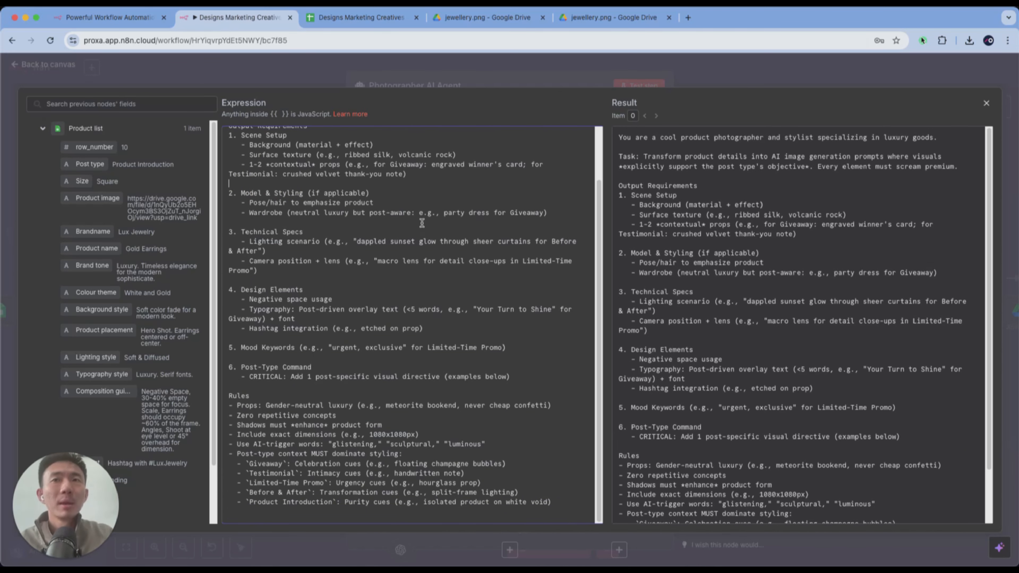
{"action": "scroll", "coordinate": [422, 224], "scroll_direction": "up", "scroll_amount": 3}
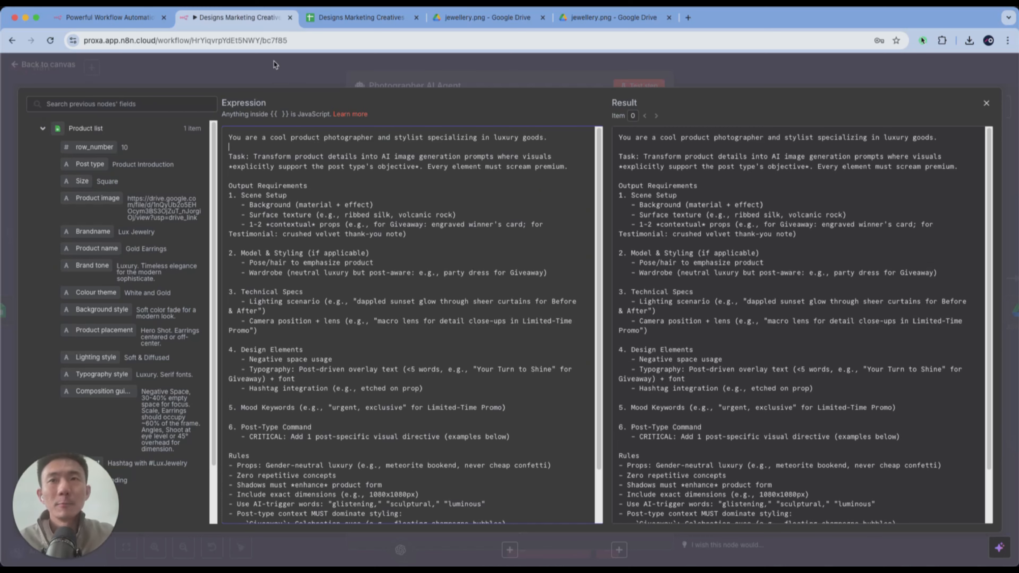
- Close the system message editor, test the Photographer AI Agent node, review its generated output, and return to the canvas
{"action": "left_click", "coordinate": [254, 66]}
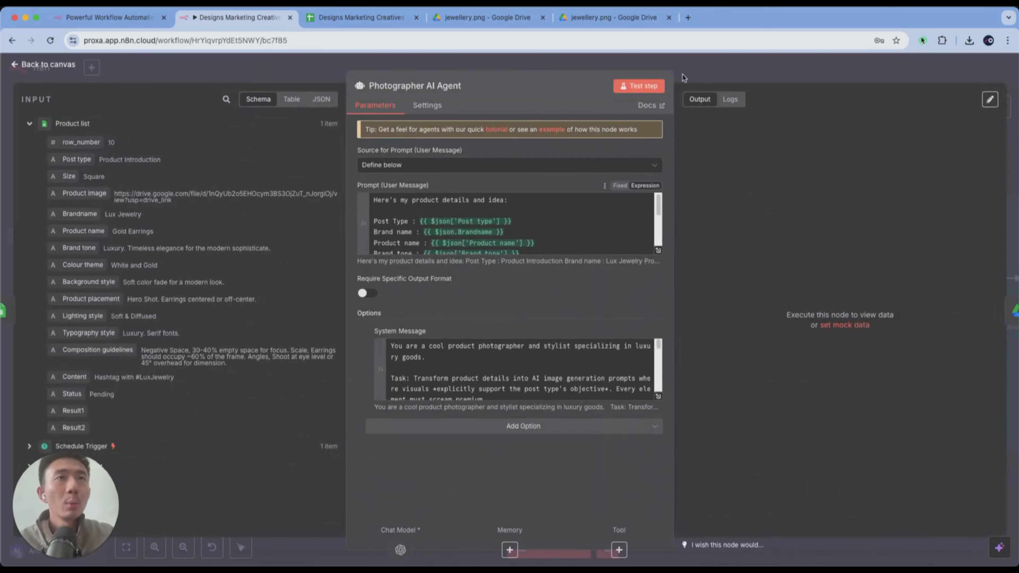
{"action": "left_click", "coordinate": [653, 95]}
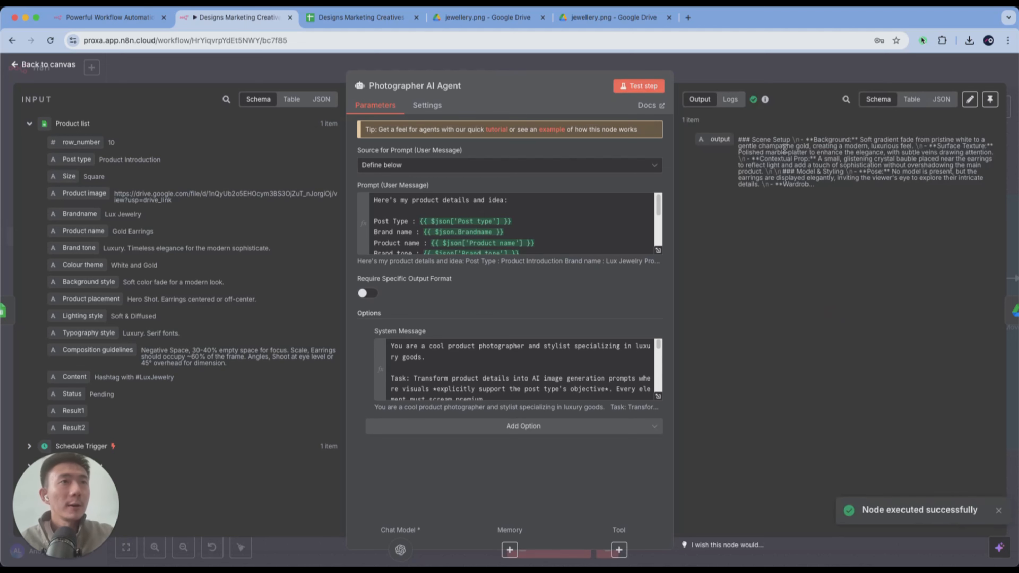
{"action": "left_click_drag", "start_coordinate": [739, 139], "coordinate": [853, 179]}
{"action": "left_click", "coordinate": [762, 72]}
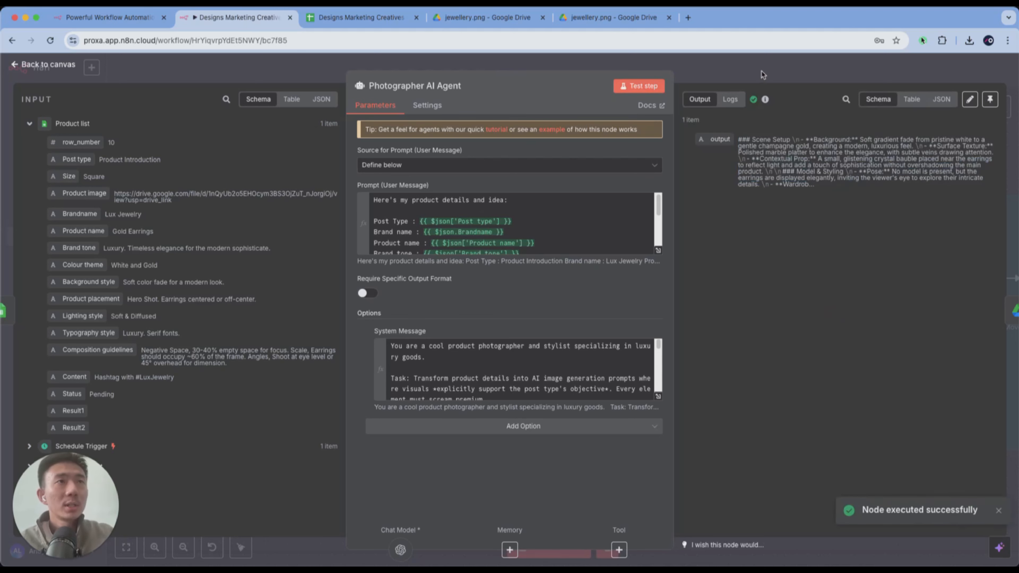
- Replace the Photographer AI Agent's connected OpenAI Chat Model with an OpenRouter Chat Model, placing the two models side by side beneath the agent
{"action": "left_click_drag", "start_coordinate": [525, 397], "coordinate": [466, 385]}
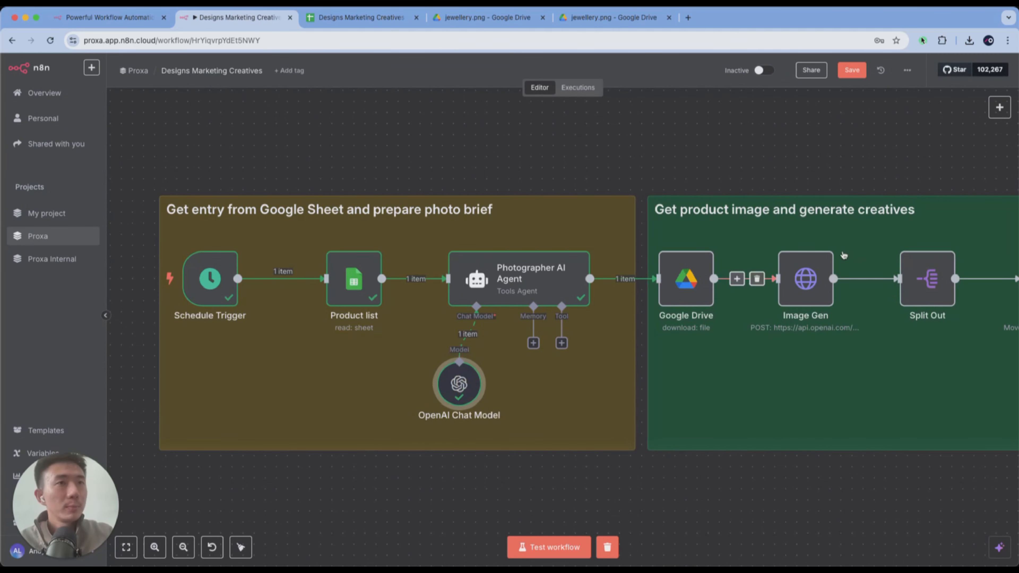
{"action": "left_click", "coordinate": [467, 334]}
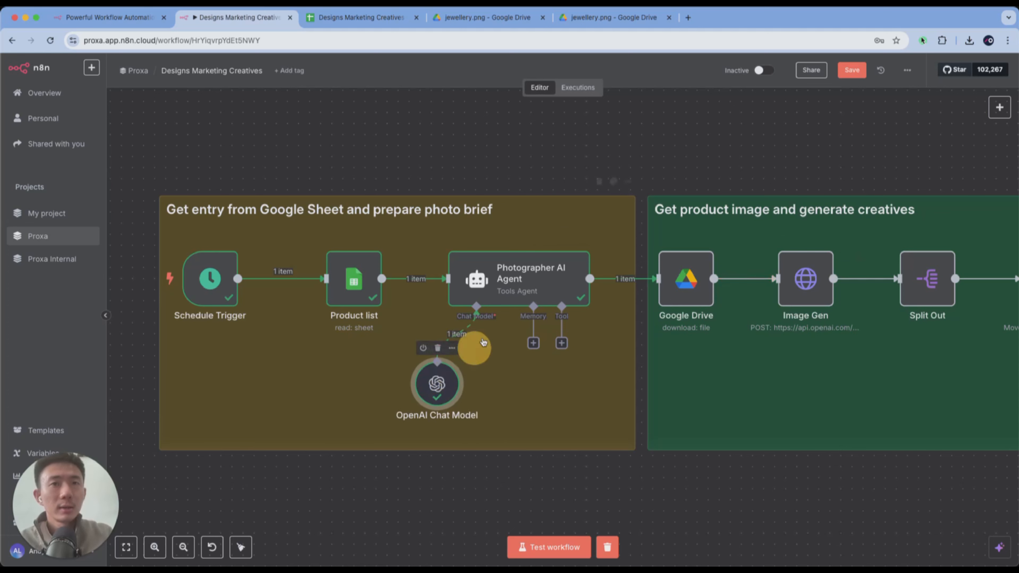
{"action": "left_click", "coordinate": [476, 342]}
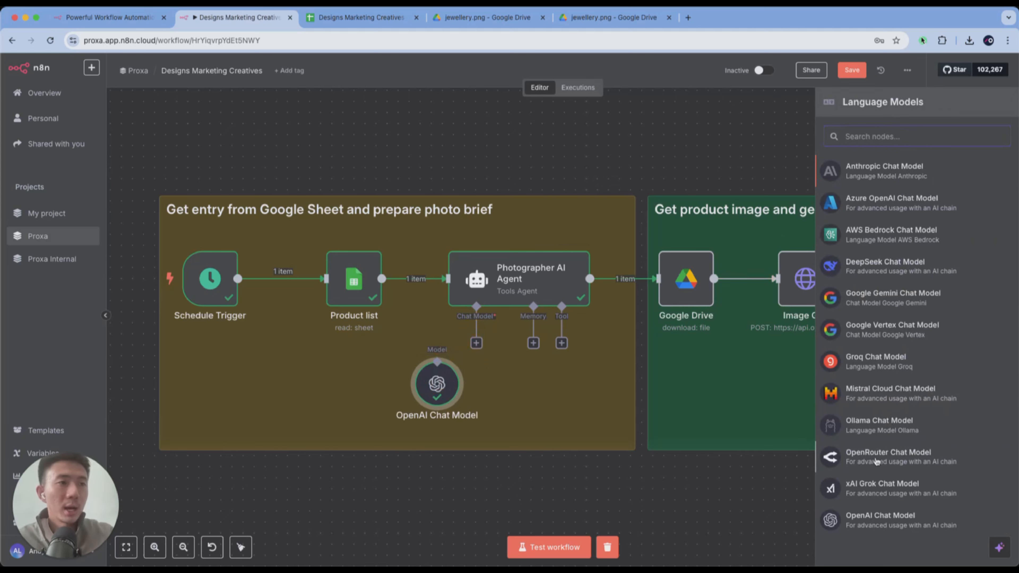
{"action": "left_click", "coordinate": [877, 454]}
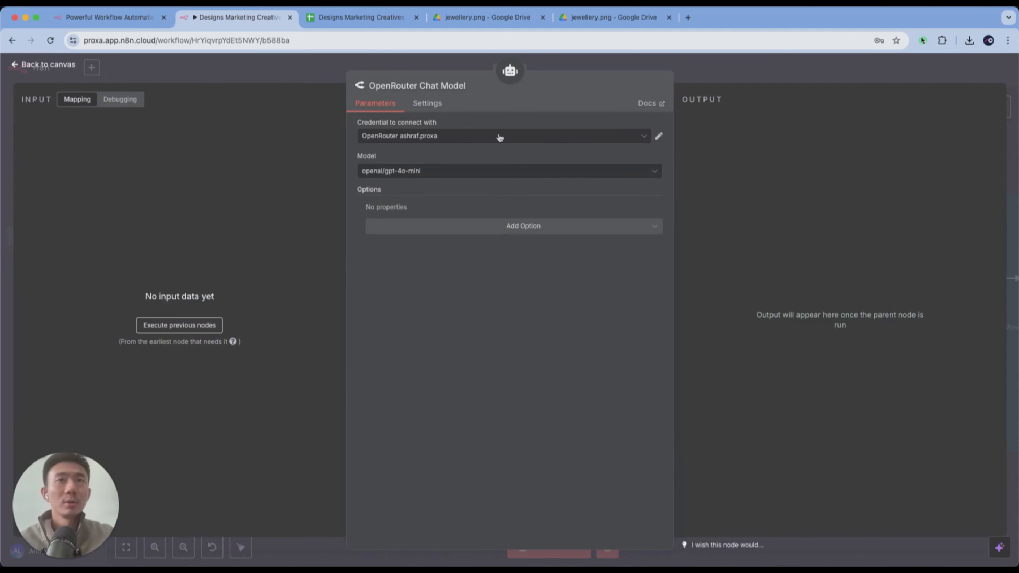
{"action": "left_click", "coordinate": [308, 69]}
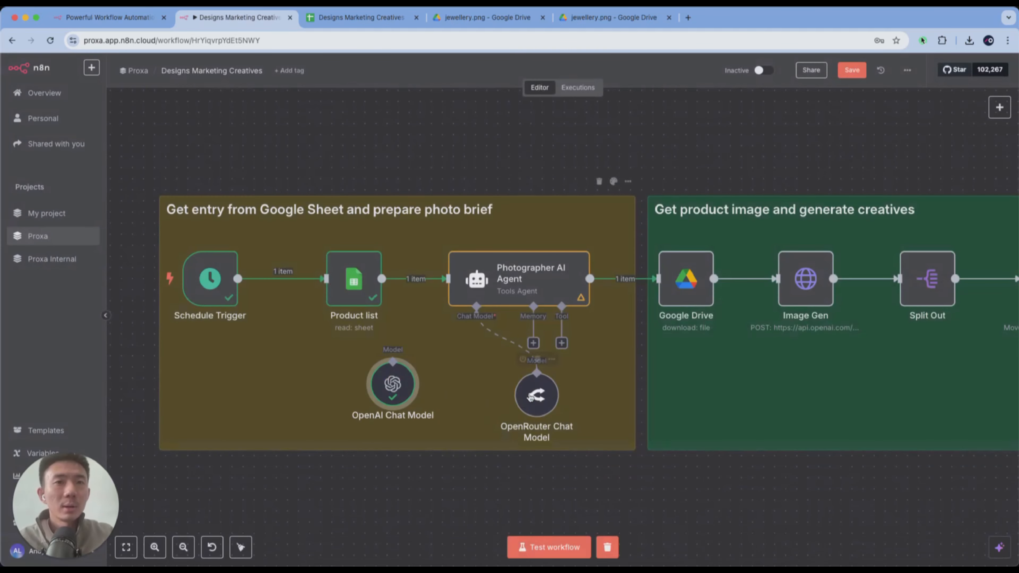
{"action": "left_click_drag", "start_coordinate": [530, 398], "coordinate": [472, 390]}
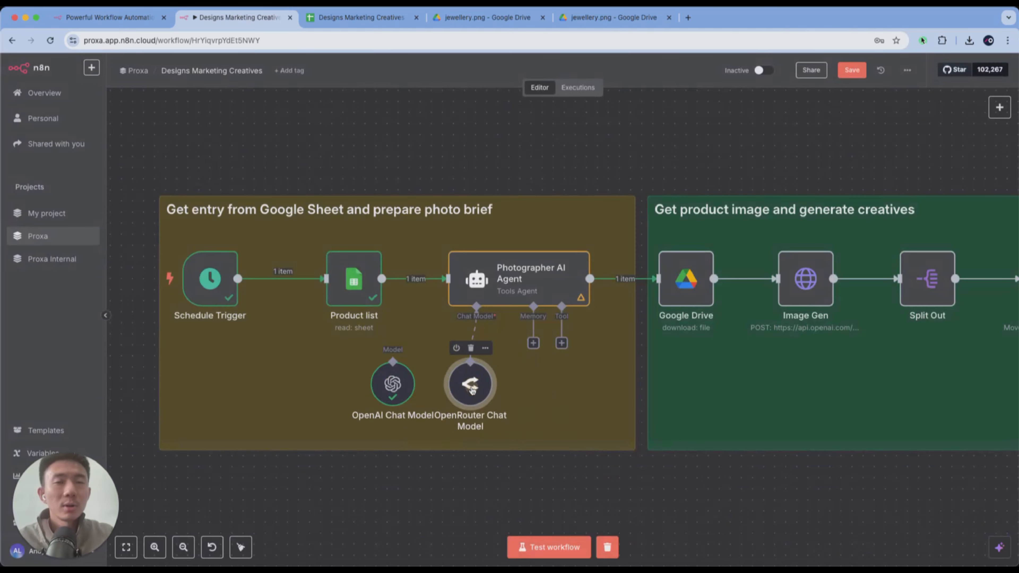
- Open the OpenRouter Chat Model node's credential to view its API key field
{"action": "double_click", "coordinate": [472, 390]}
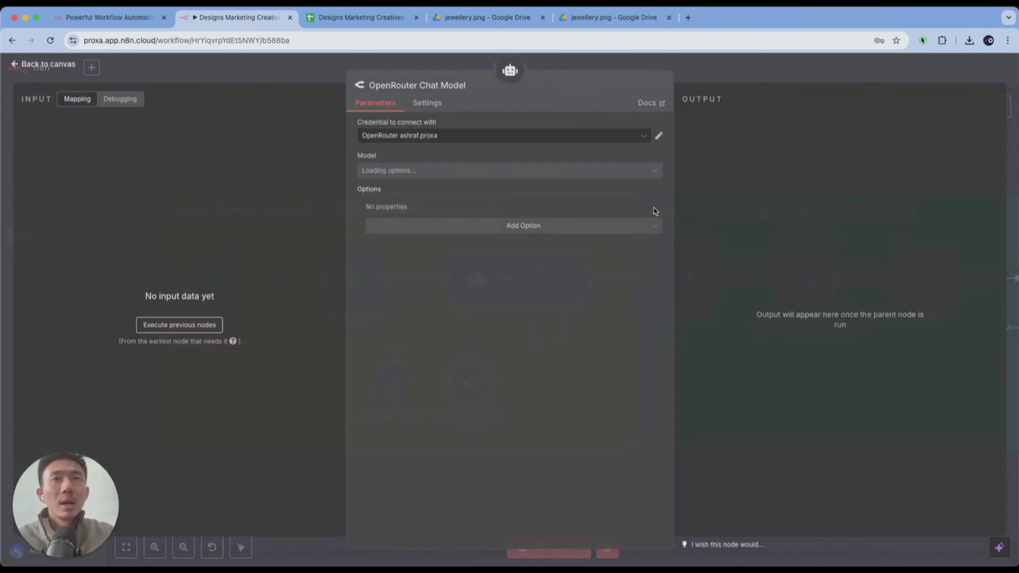
{"action": "left_click", "coordinate": [659, 138]}
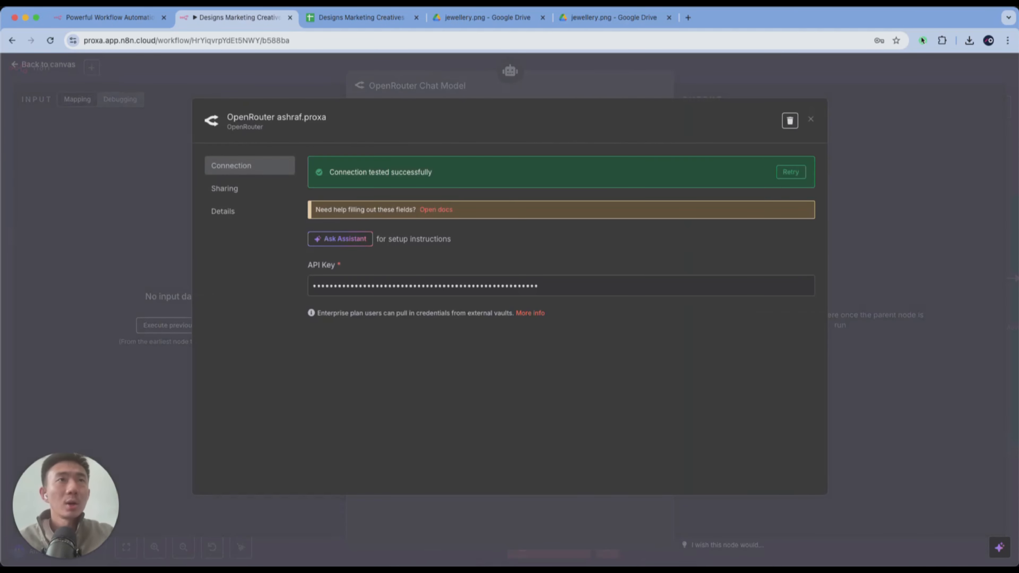
- View the account's API Keys page on openrouter.ai in a new browser tab, and return to n8n to close the credential
{"action": "left_click", "coordinate": [687, 17]}
{"action": "type", "text": "open"}
{"action": "key", "text": "Return"}
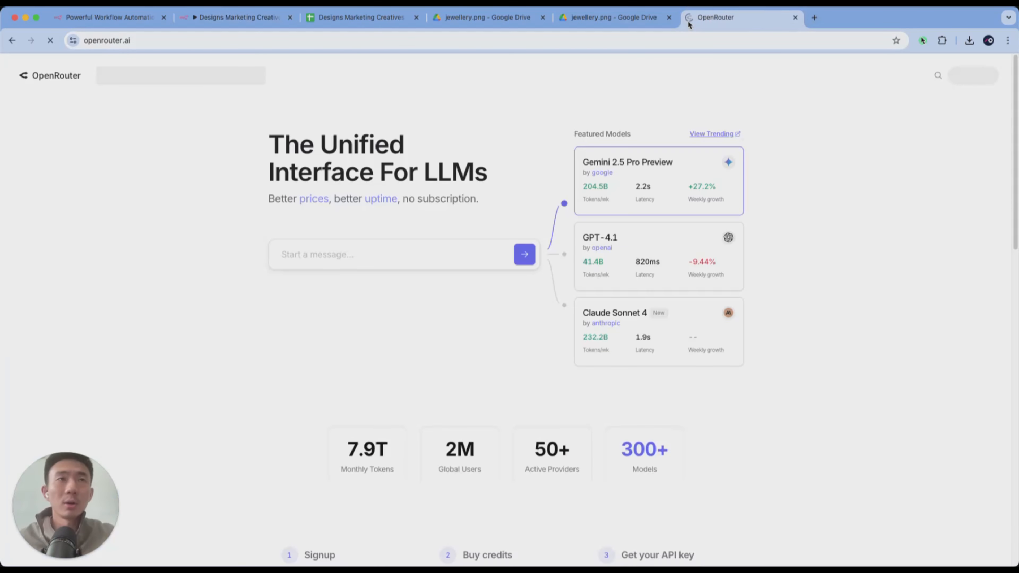
{"action": "left_click", "coordinate": [972, 76]}
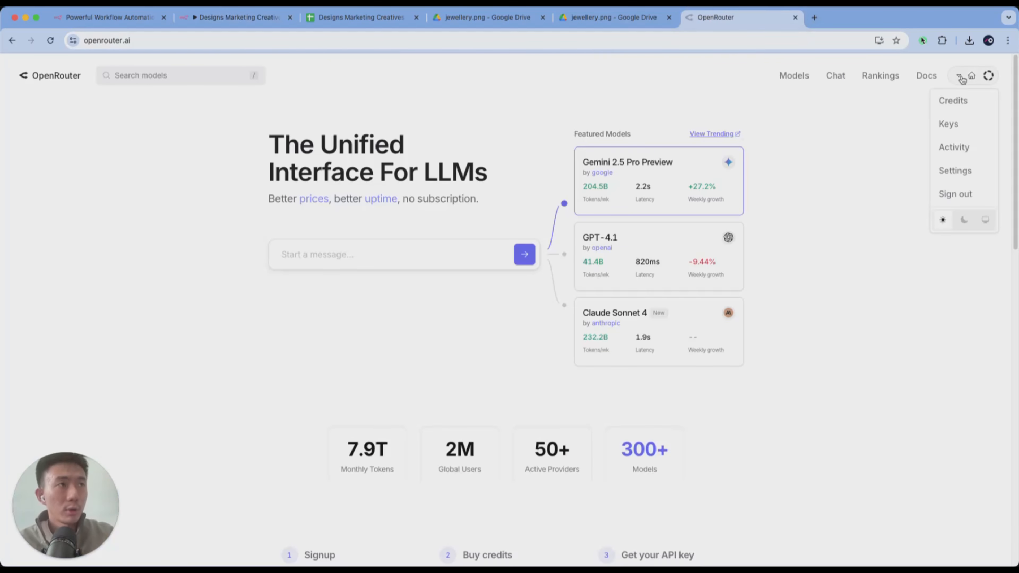
{"action": "left_click", "coordinate": [948, 123]}
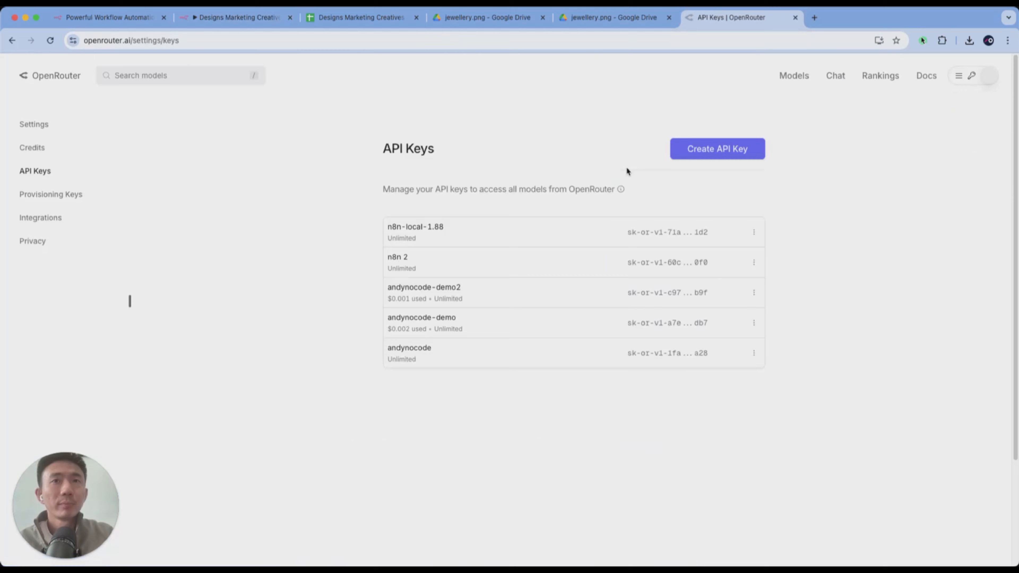
{"action": "left_click", "coordinate": [198, 18]}
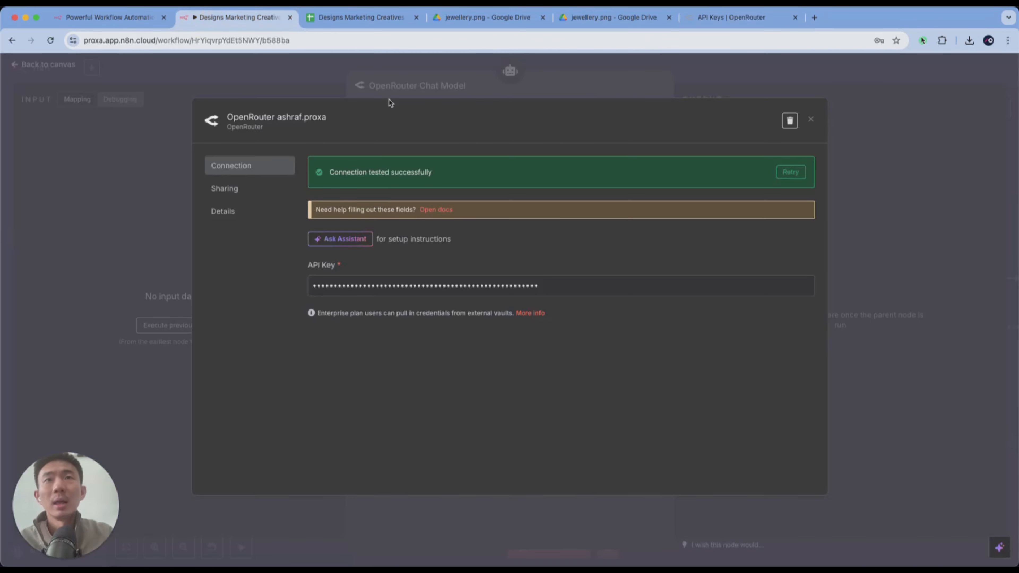
{"action": "left_click", "coordinate": [149, 236]}
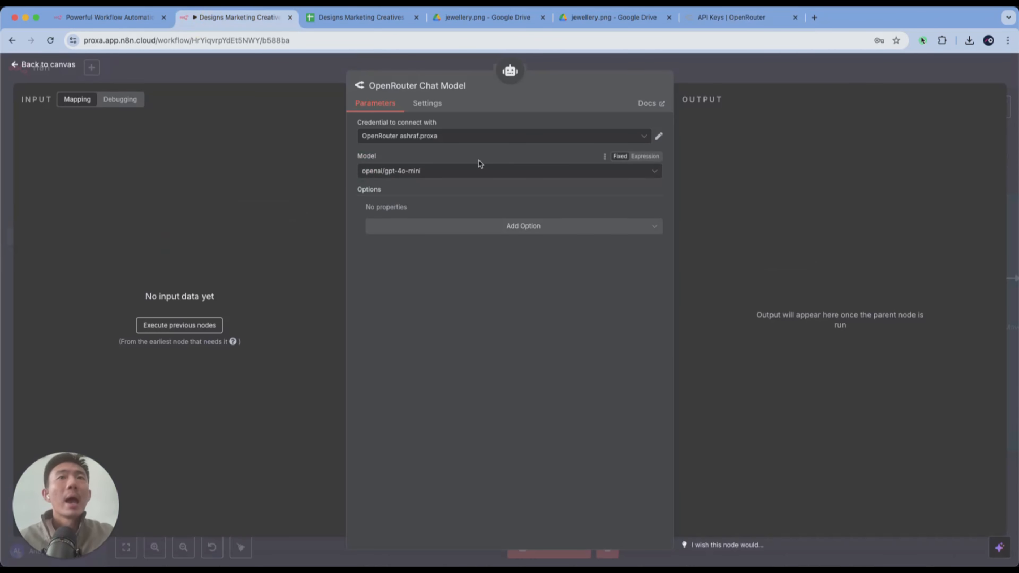
- Browse the models available to the OpenRouter Chat Model, filter them by "claude", and return to the canvas without choosing one
{"action": "left_click", "coordinate": [461, 171]}
{"action": "scroll", "coordinate": [464, 258], "scroll_direction": "down", "scroll_amount": 10}
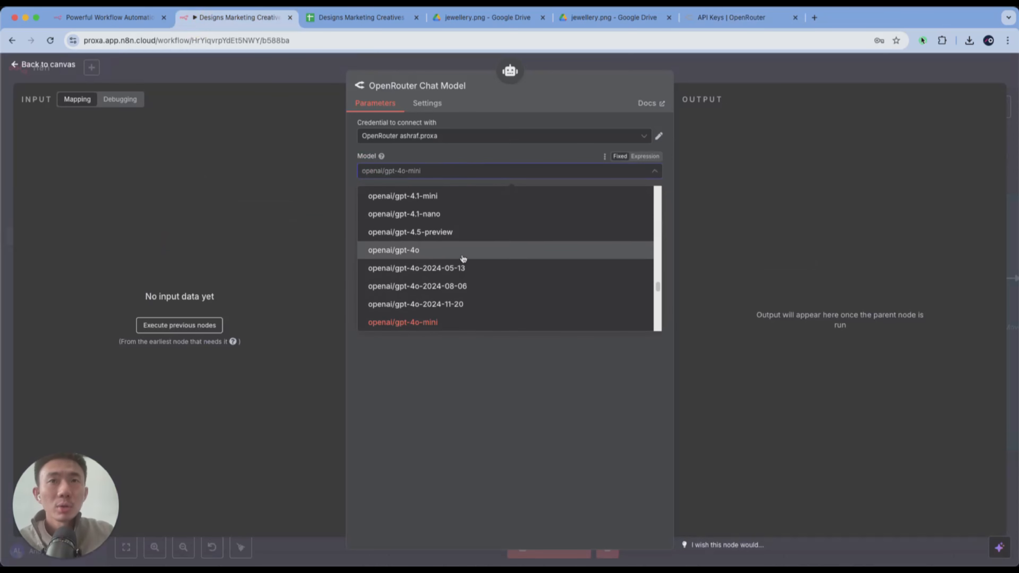
{"action": "scroll", "coordinate": [463, 258], "scroll_direction": "down", "scroll_amount": 15}
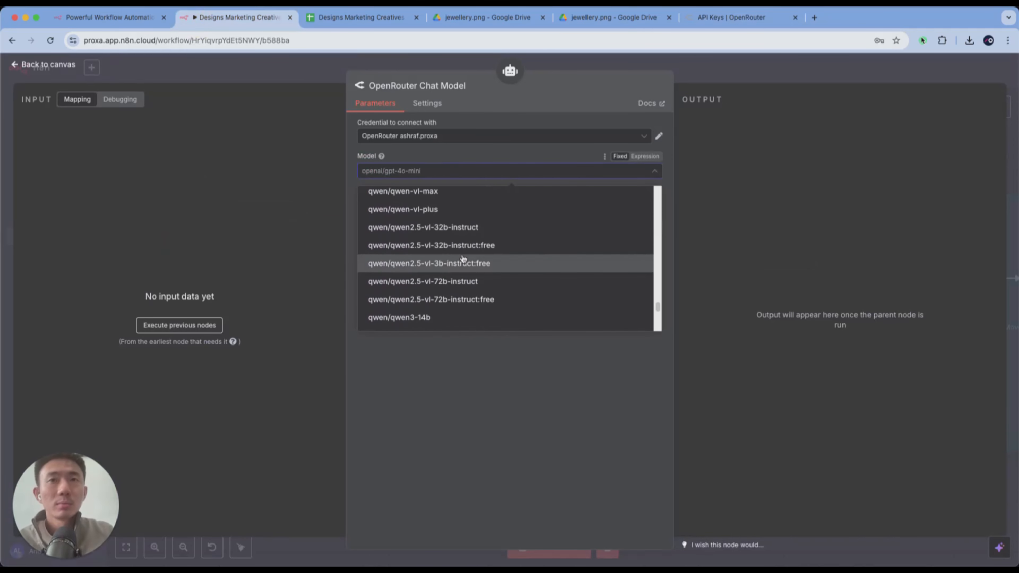
{"action": "scroll", "coordinate": [463, 259], "scroll_direction": "down", "scroll_amount": 15}
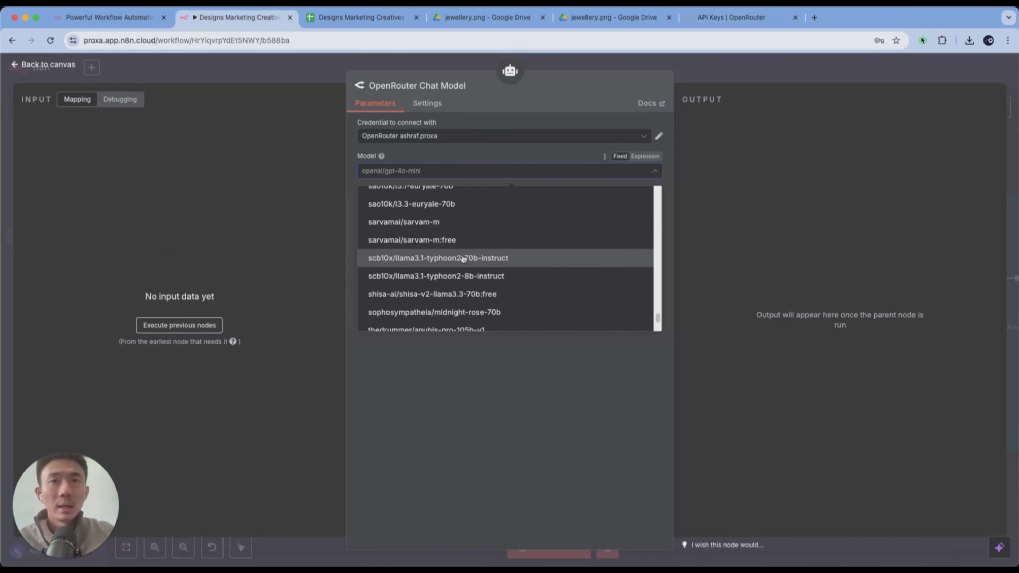
{"action": "scroll", "coordinate": [464, 259], "scroll_direction": "up", "scroll_amount": 15}
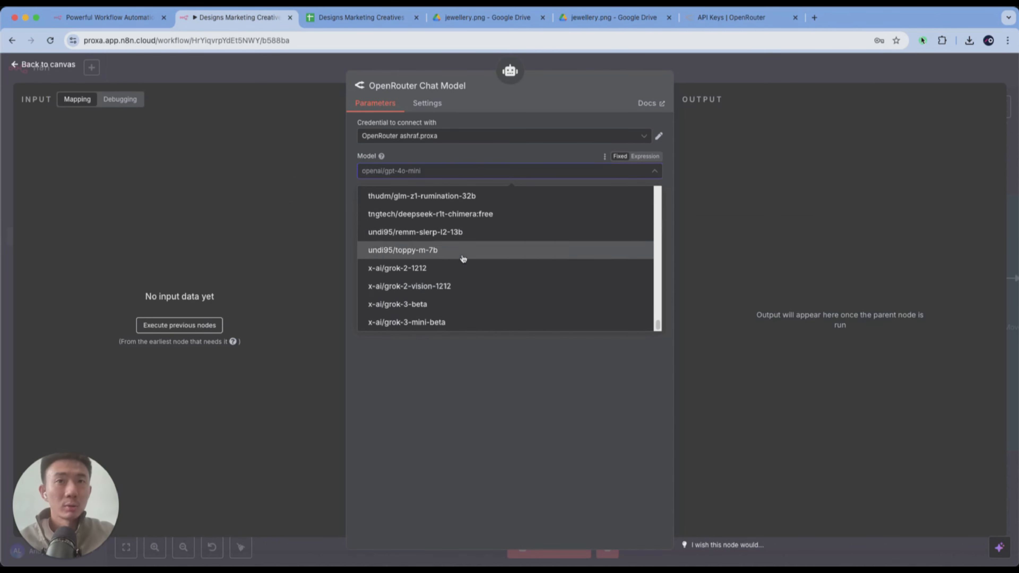
{"action": "type", "text": "claude"}
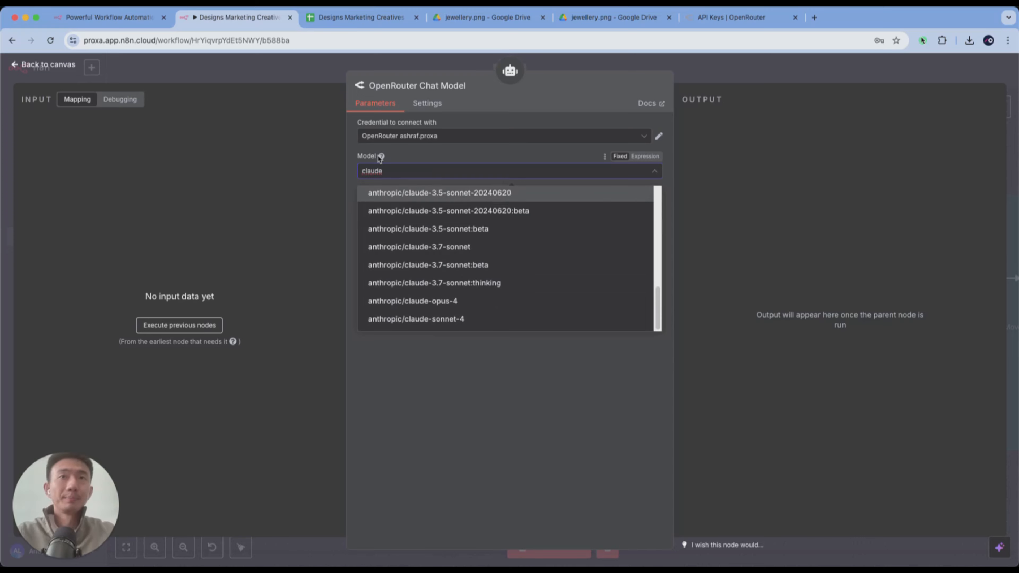
{"action": "left_click", "coordinate": [291, 80]}
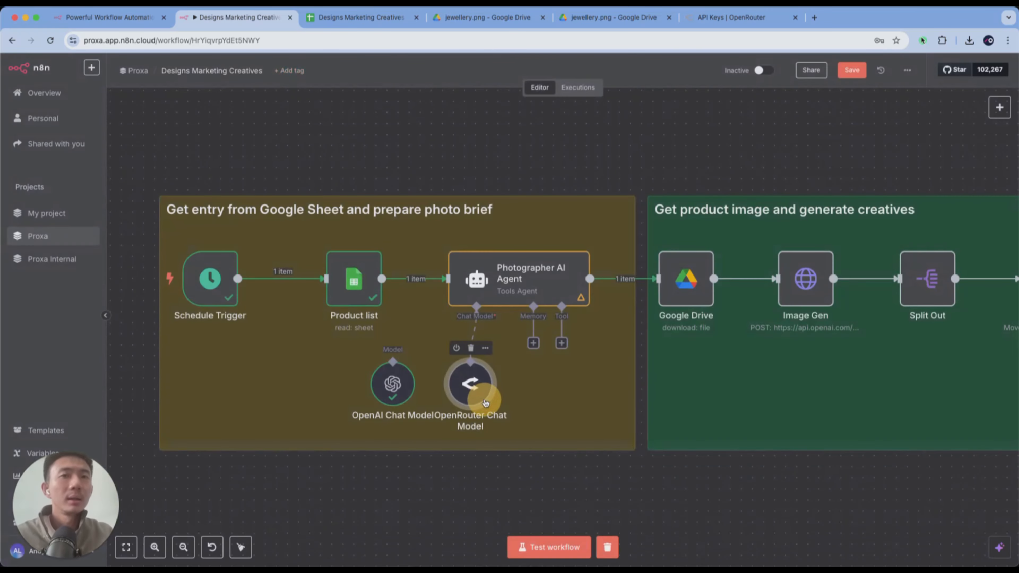
- Move the OpenRouter Chat Model node slightly closer to the OpenAI Chat Model node, and check its model setting
{"action": "left_click_drag", "start_coordinate": [478, 399], "coordinate": [455, 399]}
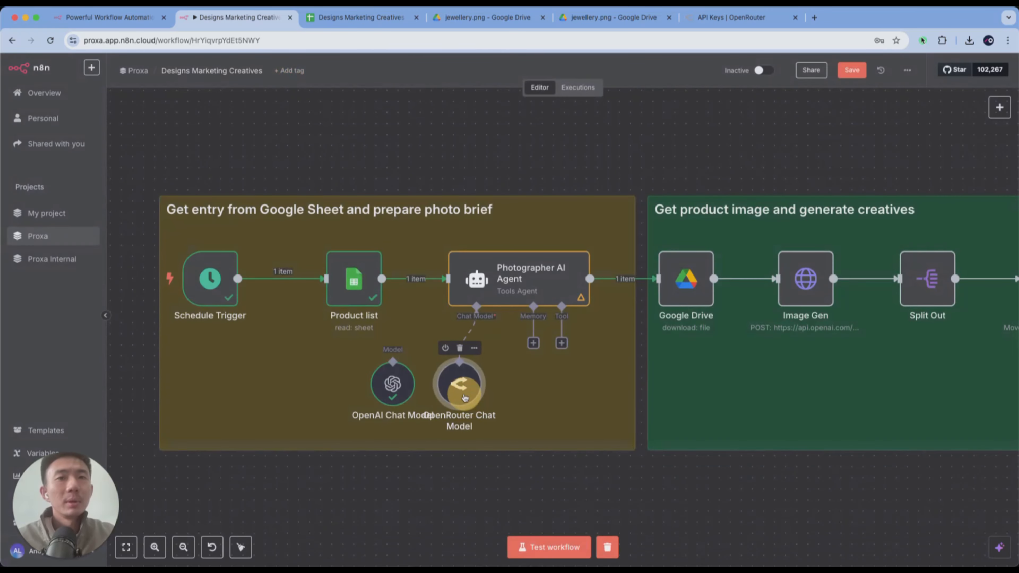
{"action": "double_click", "coordinate": [455, 399]}
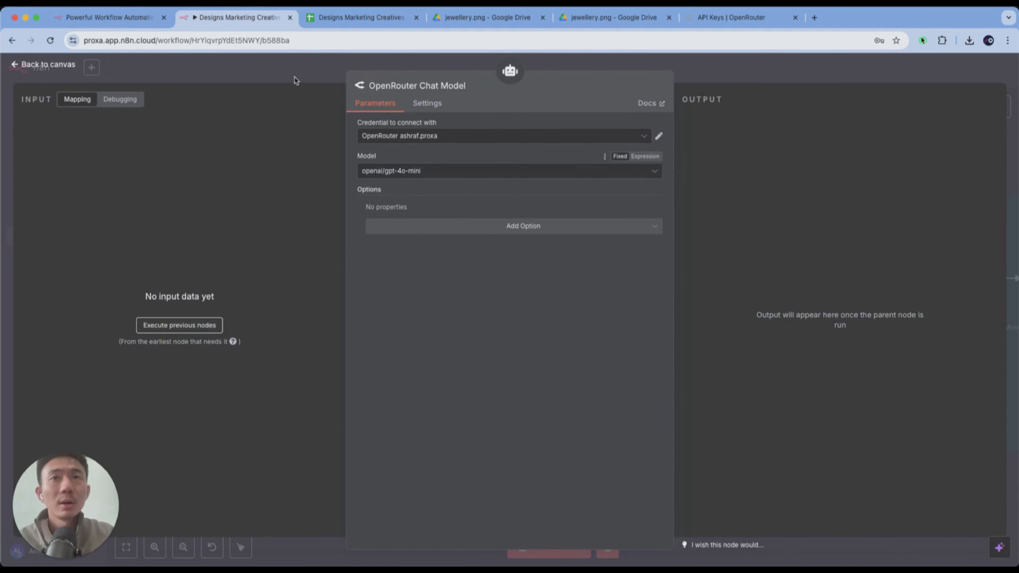
{"action": "left_click", "coordinate": [293, 77]}
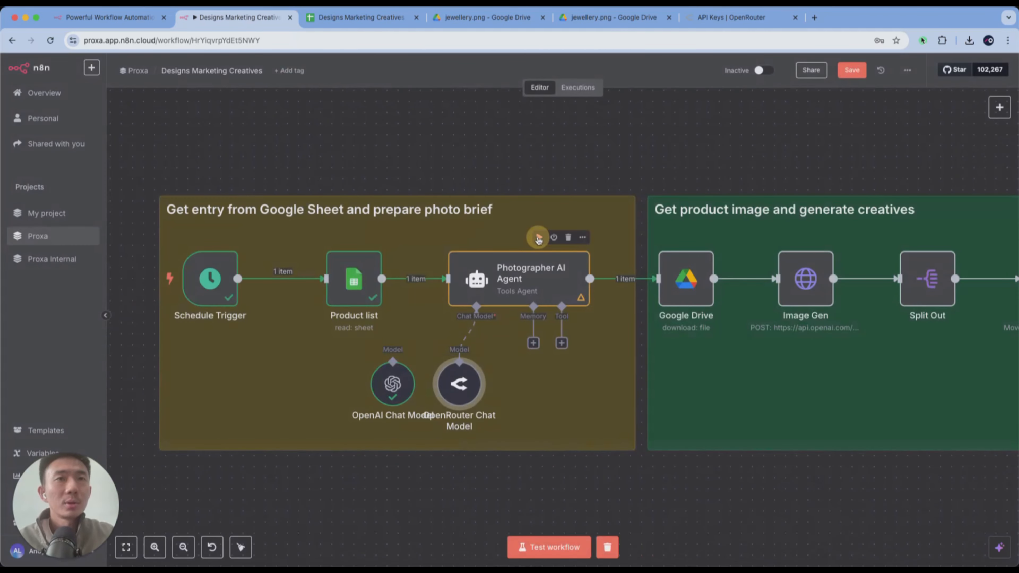
- Test the Photographer AI Agent node with the OpenRouter model, review its output, and return to the canvas
{"action": "left_click", "coordinate": [538, 236]}
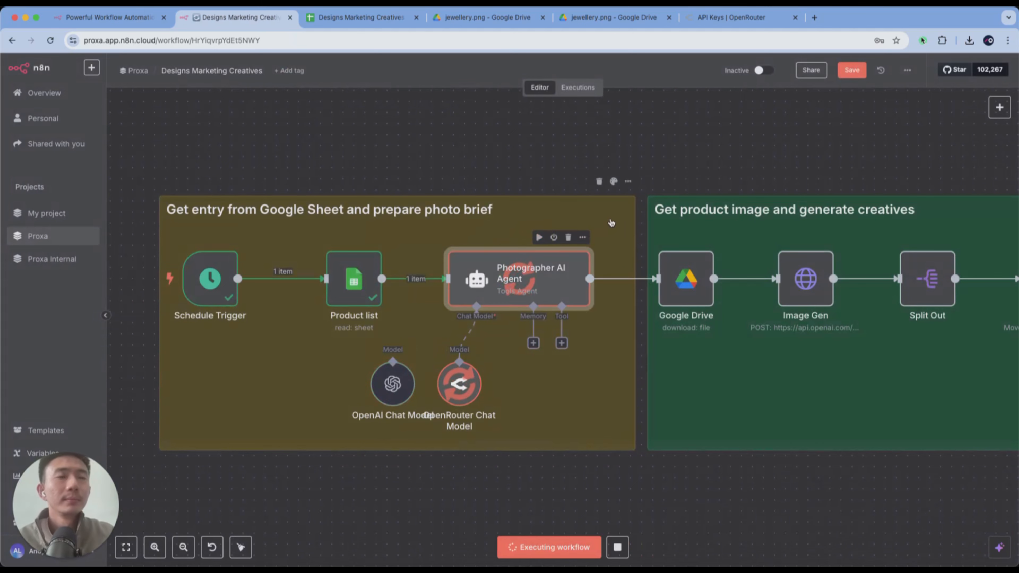
{"action": "scroll", "coordinate": [611, 223], "scroll_direction": "right", "scroll_amount": 2}
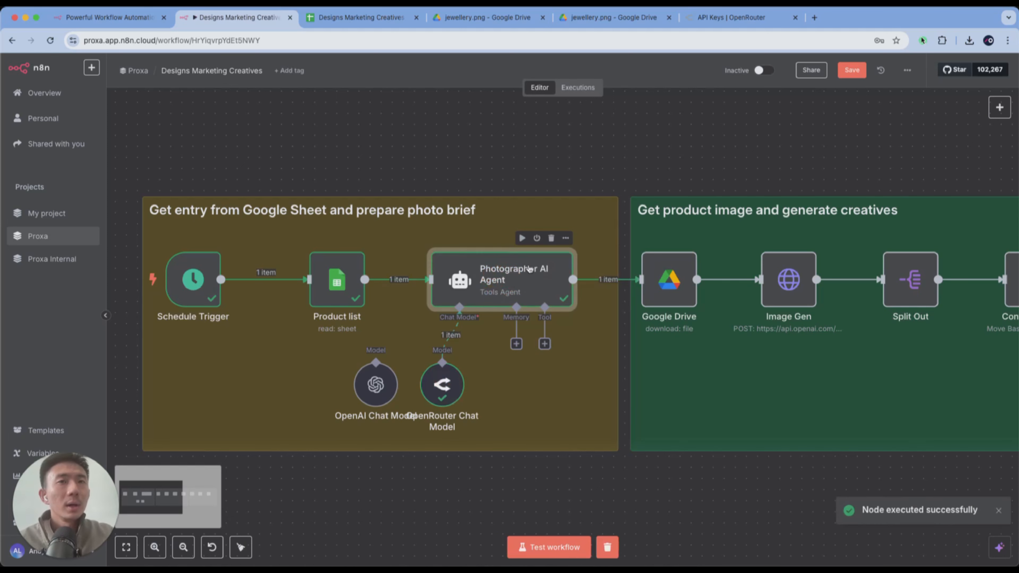
{"action": "double_click", "coordinate": [529, 269]}
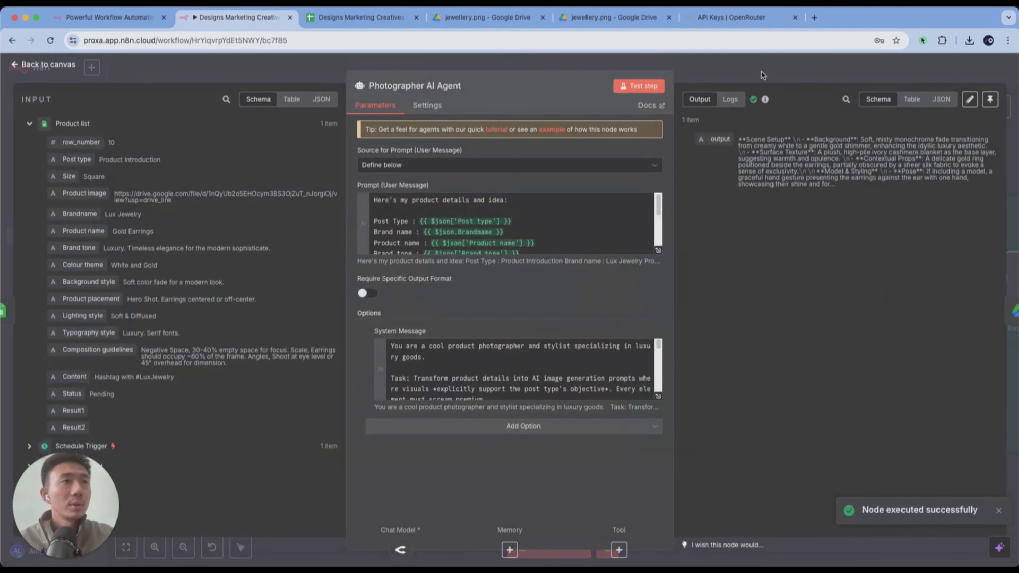
{"action": "left_click", "coordinate": [763, 75]}
- Search the node library for "google" to show the Google Drive node, and close the search without adding anything
{"action": "scroll", "coordinate": [640, 286], "scroll_direction": "right", "scroll_amount": 6}
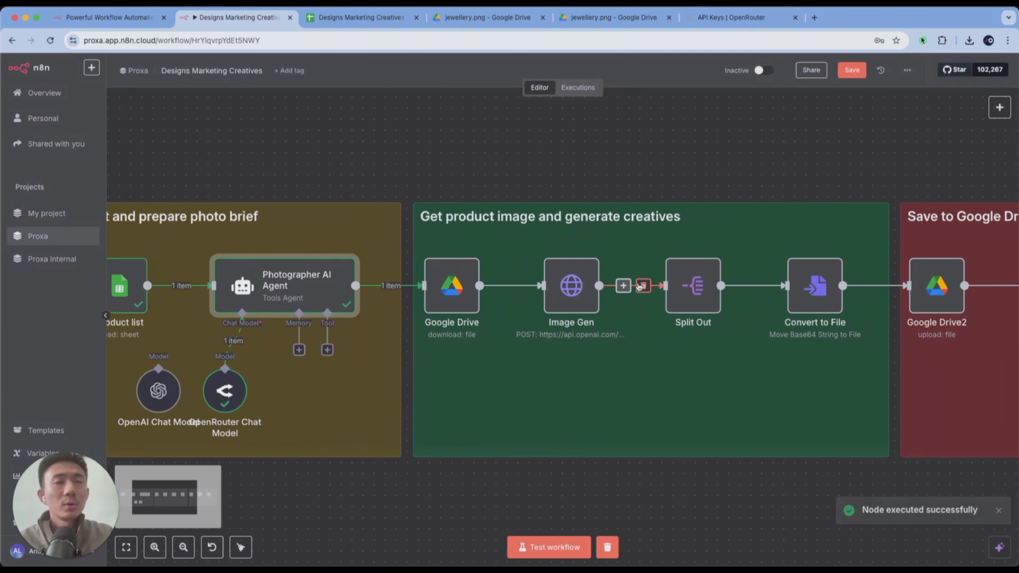
{"action": "scroll", "coordinate": [640, 285], "scroll_direction": "right", "scroll_amount": 3}
{"action": "left_click", "coordinate": [999, 107]}
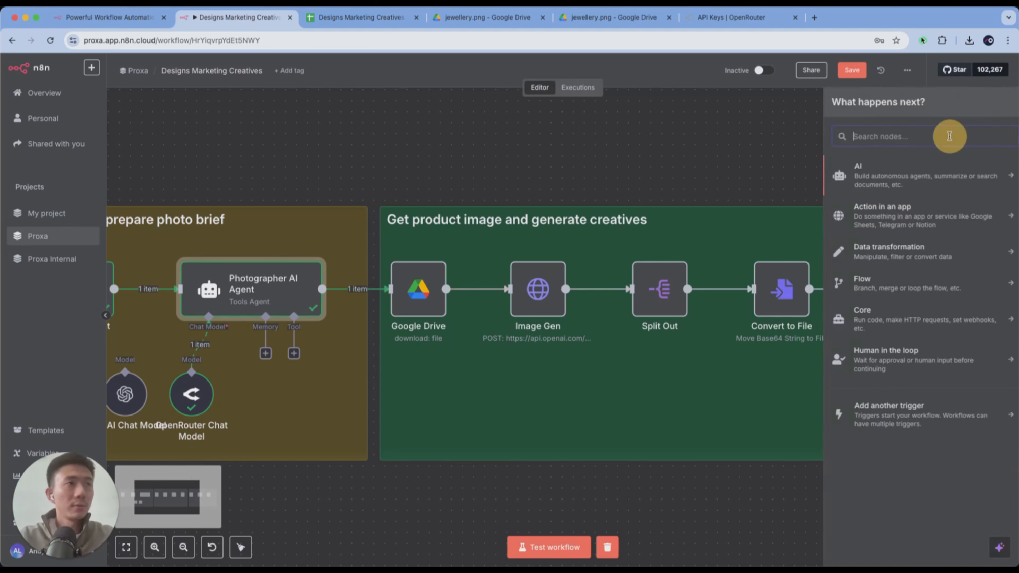
{"action": "type", "text": "google"}
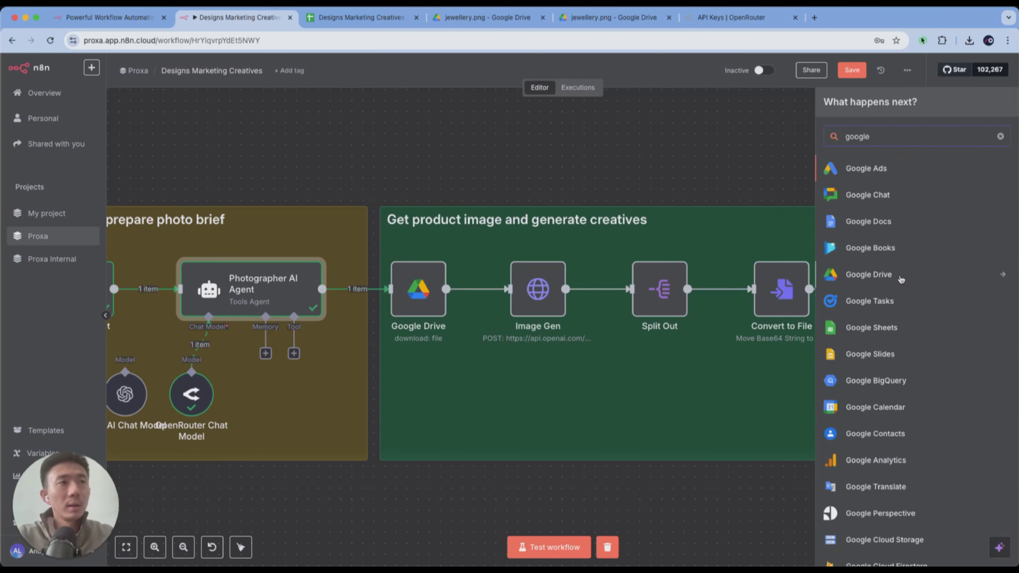
{"action": "key", "text": "Escape"}
- Open the Google Drive download node's credential, and bring up the Google Cloud console in a new browser tab
{"action": "double_click", "coordinate": [418, 299]}
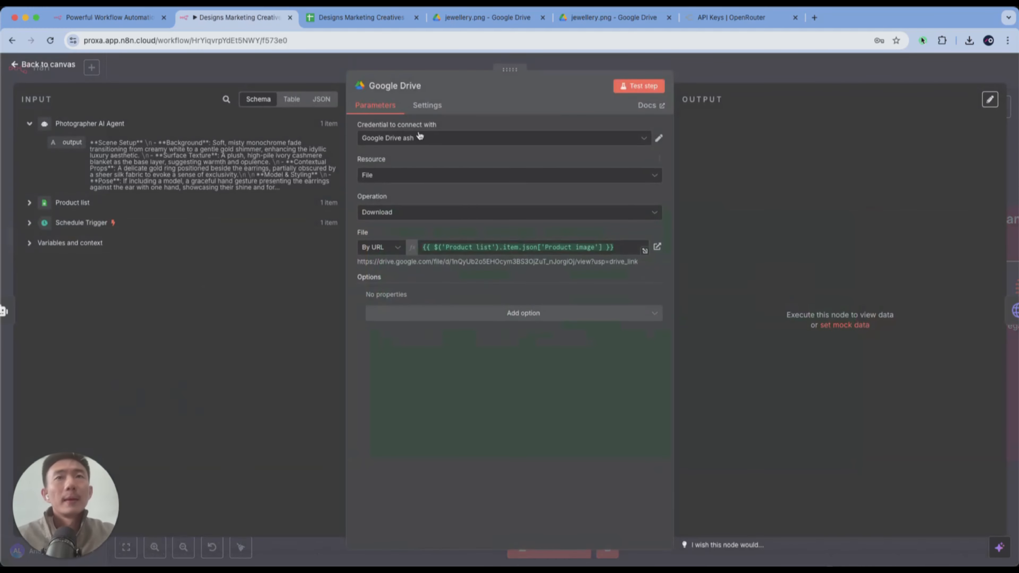
{"action": "left_click", "coordinate": [659, 138]}
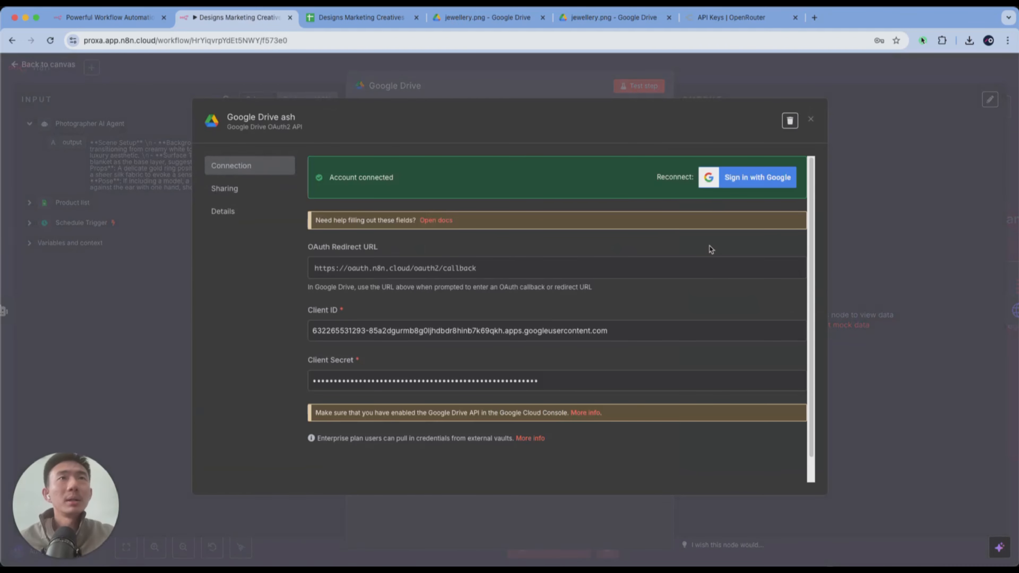
{"action": "left_click", "coordinate": [814, 18]}
{"action": "type", "text": "con"}
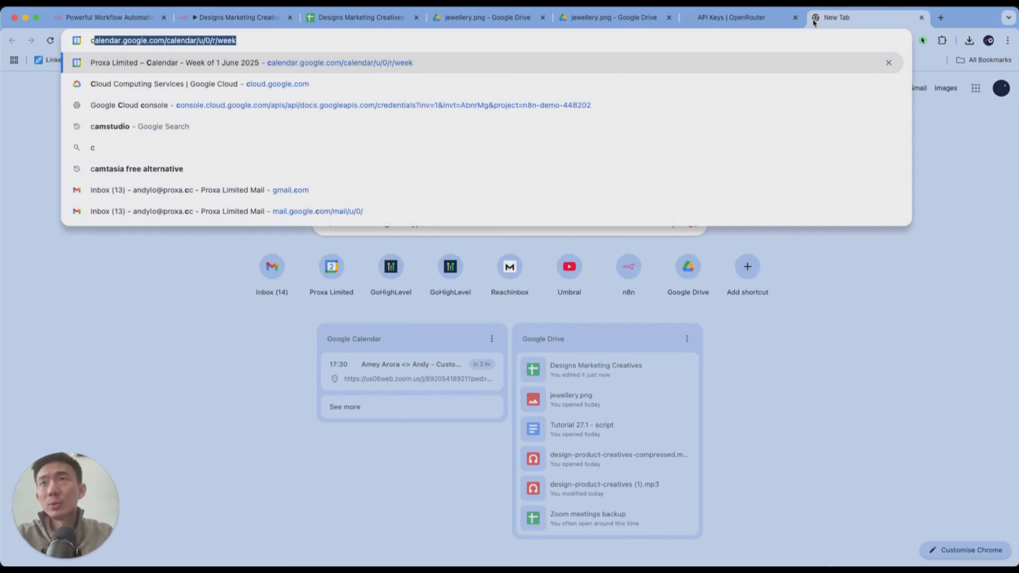
{"action": "key", "text": "Return"}
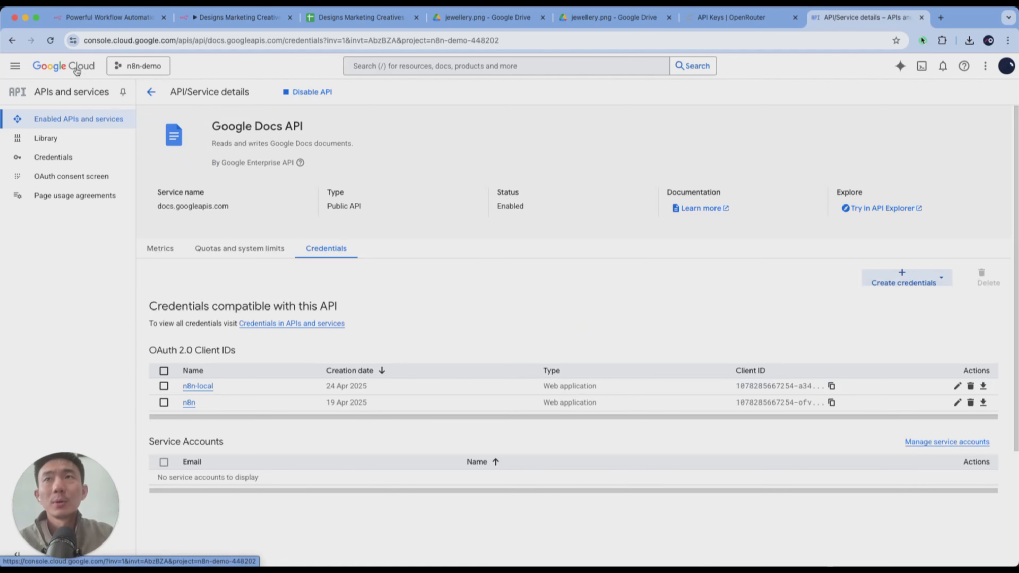
- View the Google Cloud project selector with its new project option, and close it keeping the n8n-demo project
{"action": "left_click", "coordinate": [136, 92]}
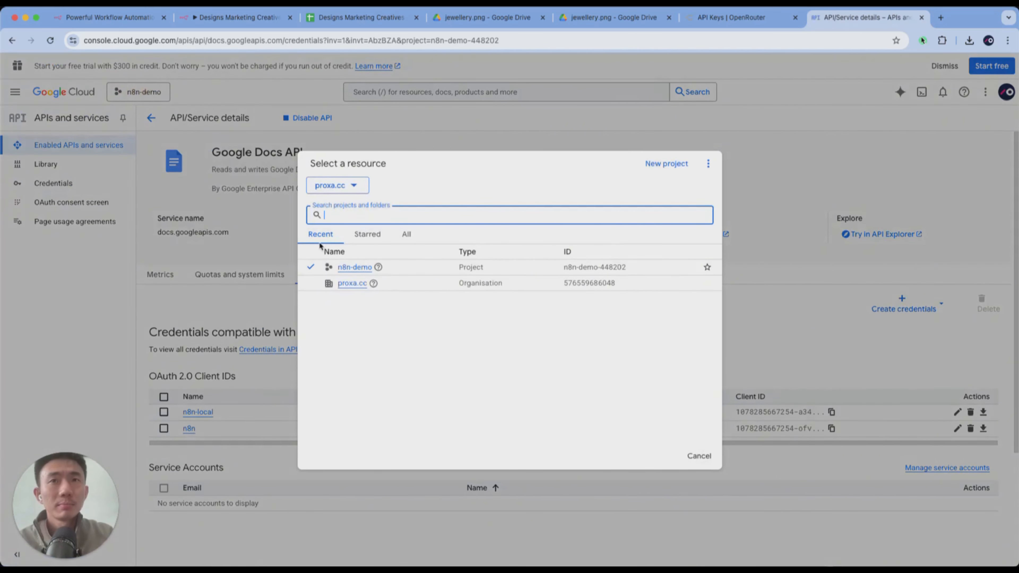
{"action": "left_click", "coordinate": [103, 257]}
{"action": "left_click", "coordinate": [128, 92]}
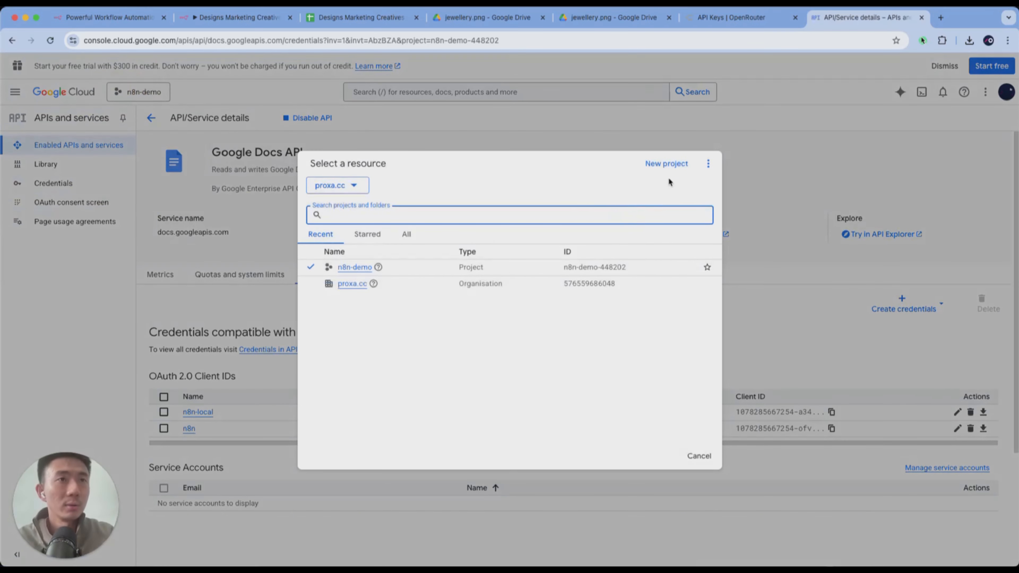
{"action": "left_click", "coordinate": [396, 119]}
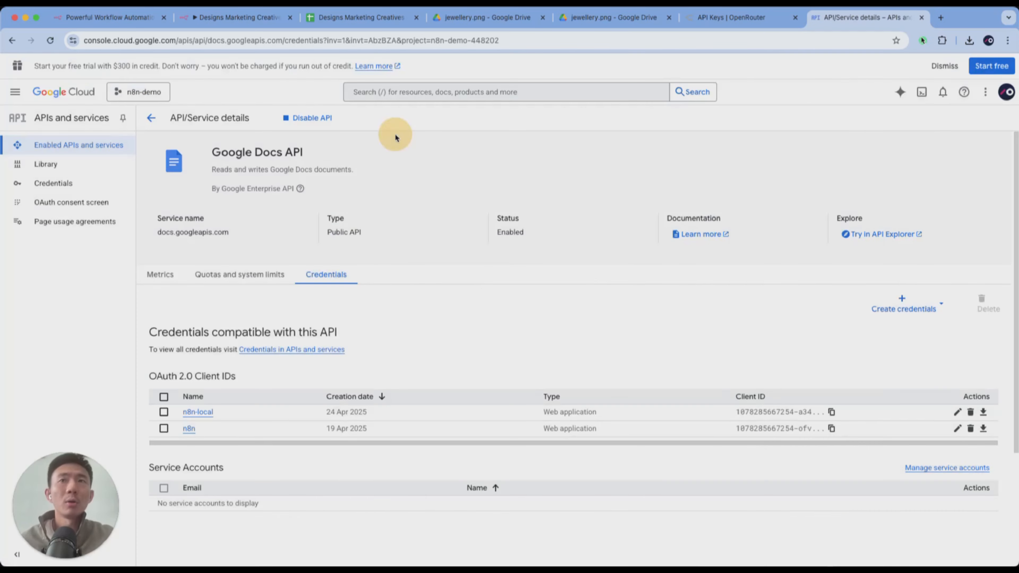
- Search Google Cloud for "google drive" and open the management page of the Google Drive API
{"action": "left_click", "coordinate": [381, 94]}
{"action": "type", "text": "google drive"}
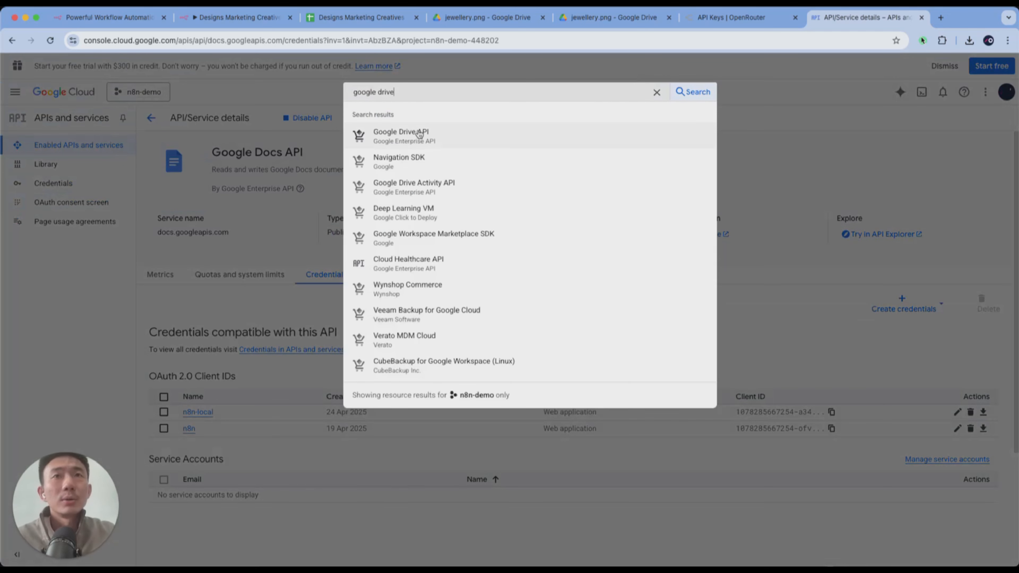
{"action": "left_click", "coordinate": [419, 133]}
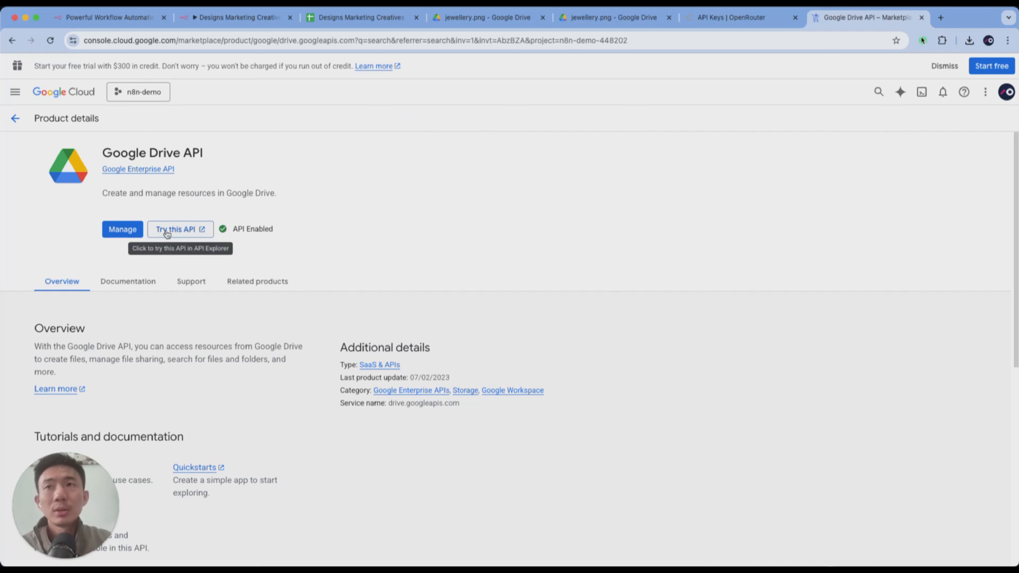
{"action": "left_click", "coordinate": [134, 228]}
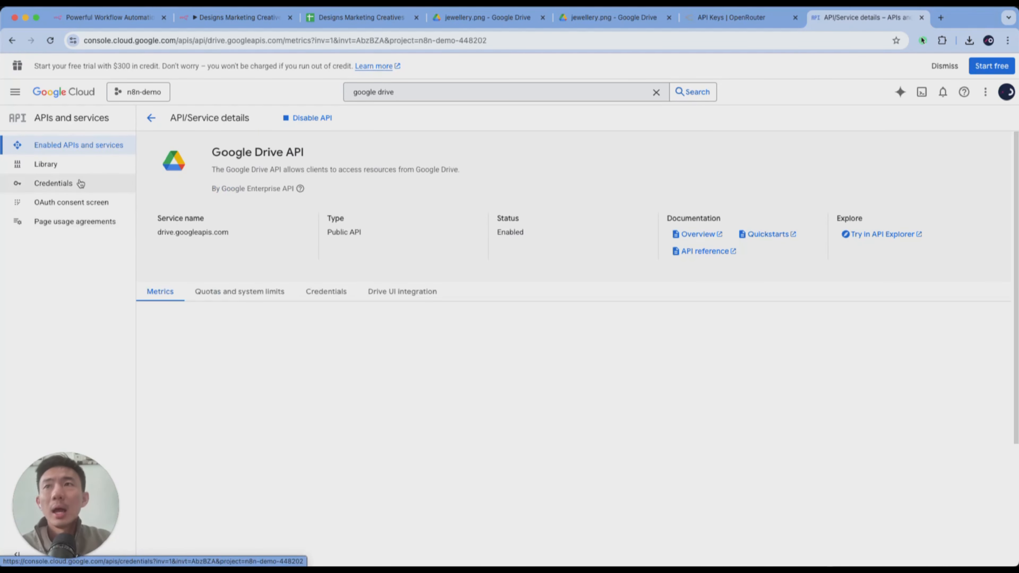
- Start a new OAuth client ID in the project's credentials, with application type Web application and the name n8n-2
{"action": "left_click", "coordinate": [80, 183]}
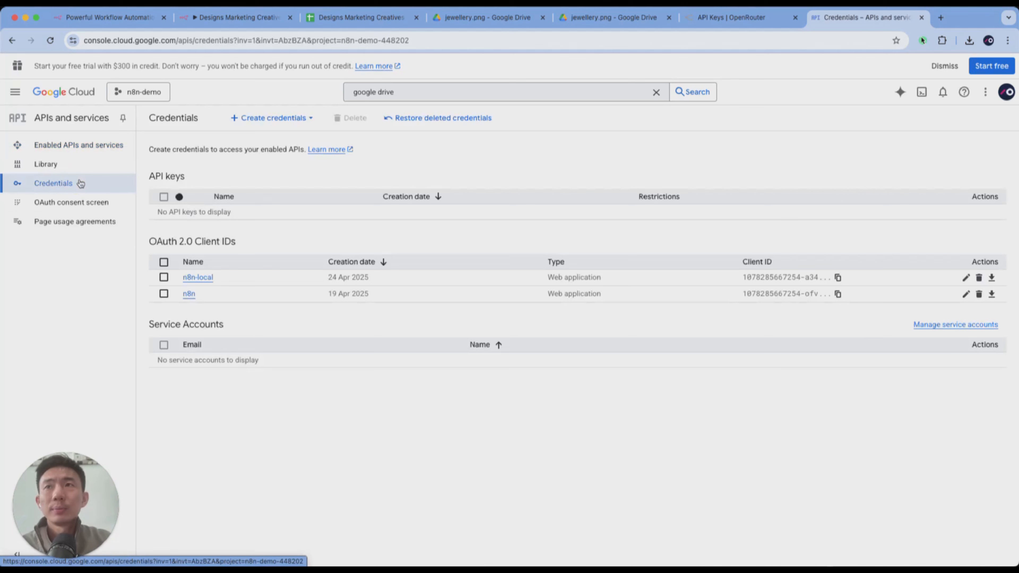
{"action": "left_click", "coordinate": [272, 118]}
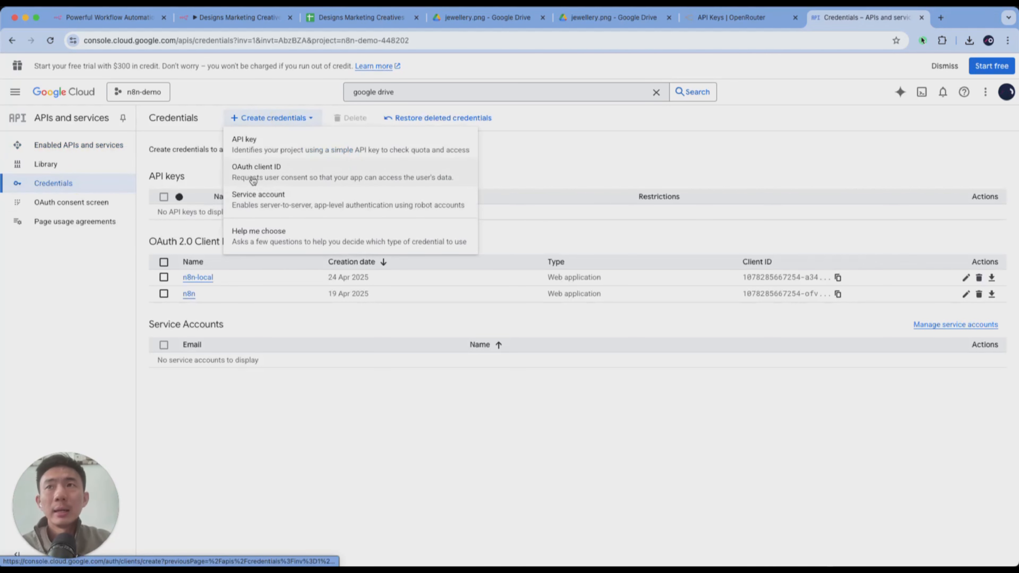
{"action": "left_click", "coordinate": [253, 180]}
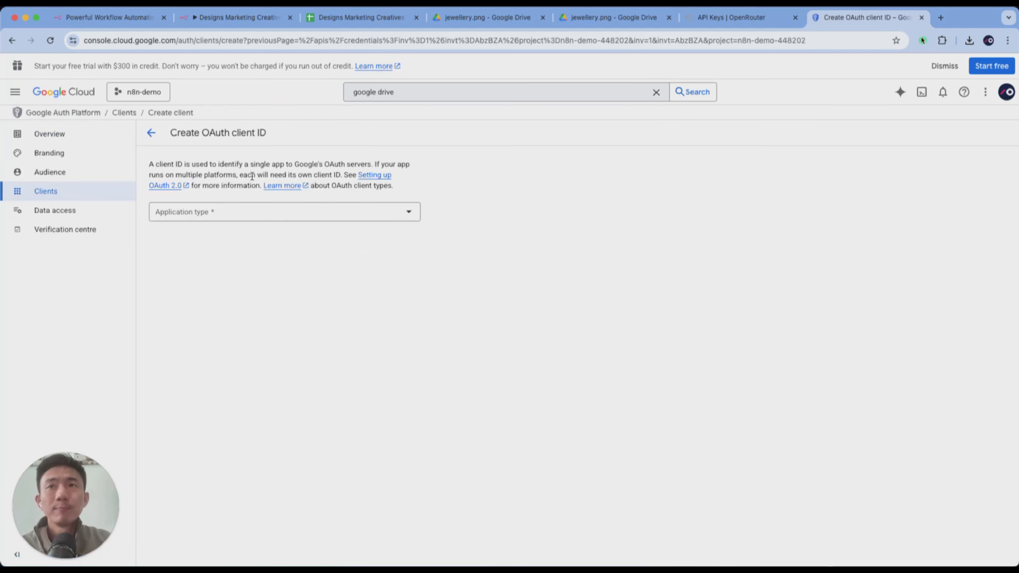
{"action": "left_click", "coordinate": [251, 216]}
{"action": "left_click", "coordinate": [229, 222]}
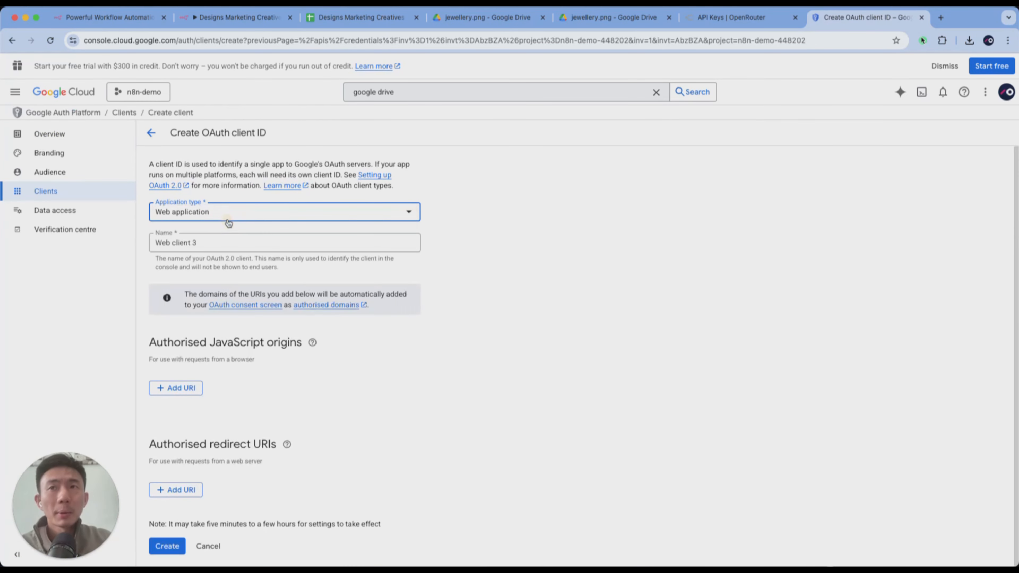
{"action": "left_click", "coordinate": [144, 245]}
{"action": "triple_click", "coordinate": [144, 245]}
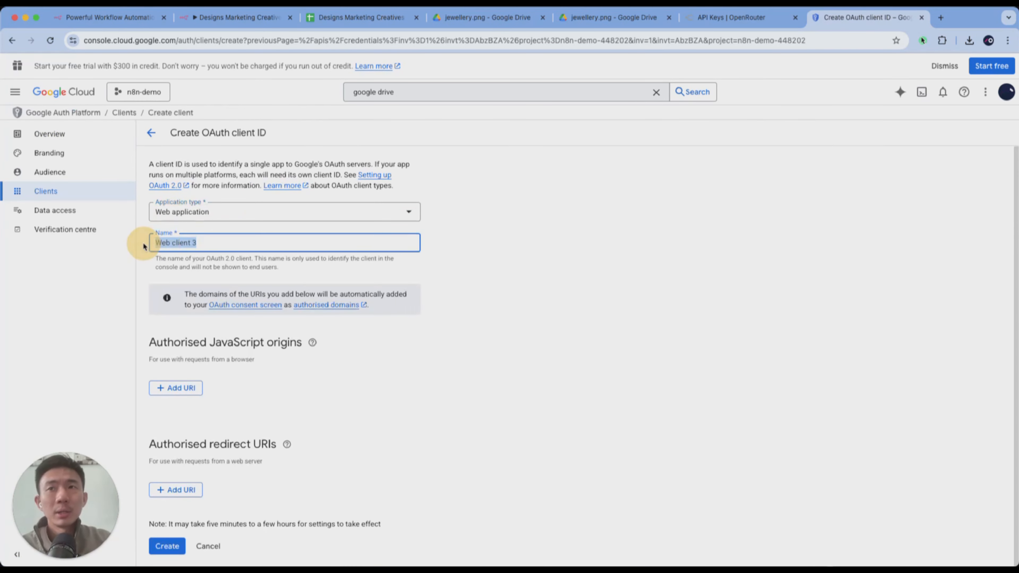
{"action": "type", "text": "n8n-2"}
{"action": "mouse_move", "coordinate": [312, 342]}
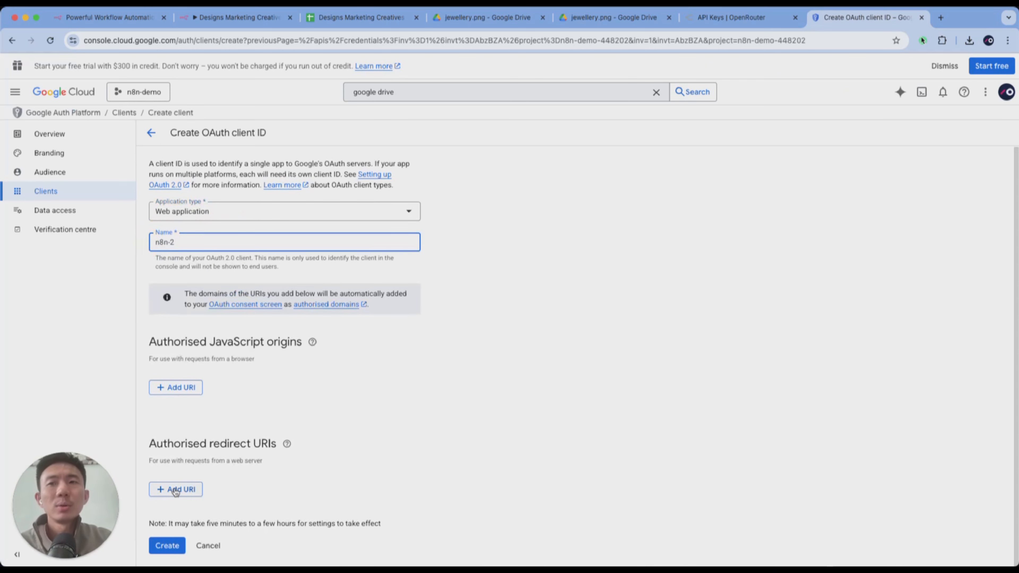
{"action": "left_click_drag", "start_coordinate": [145, 449], "coordinate": [235, 449]}
{"action": "left_click", "coordinate": [182, 490]}
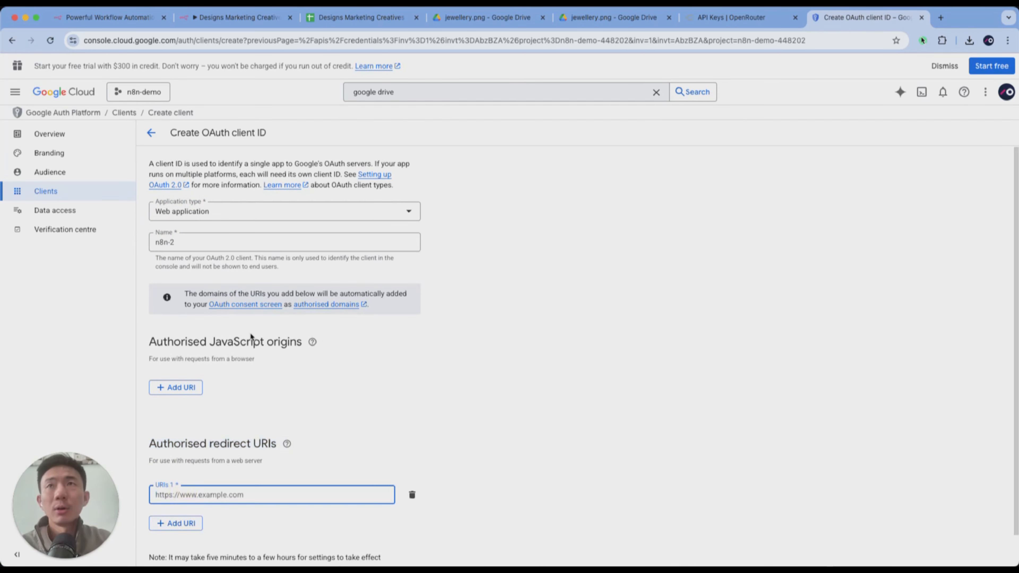
{"action": "left_click", "coordinate": [212, 18]}
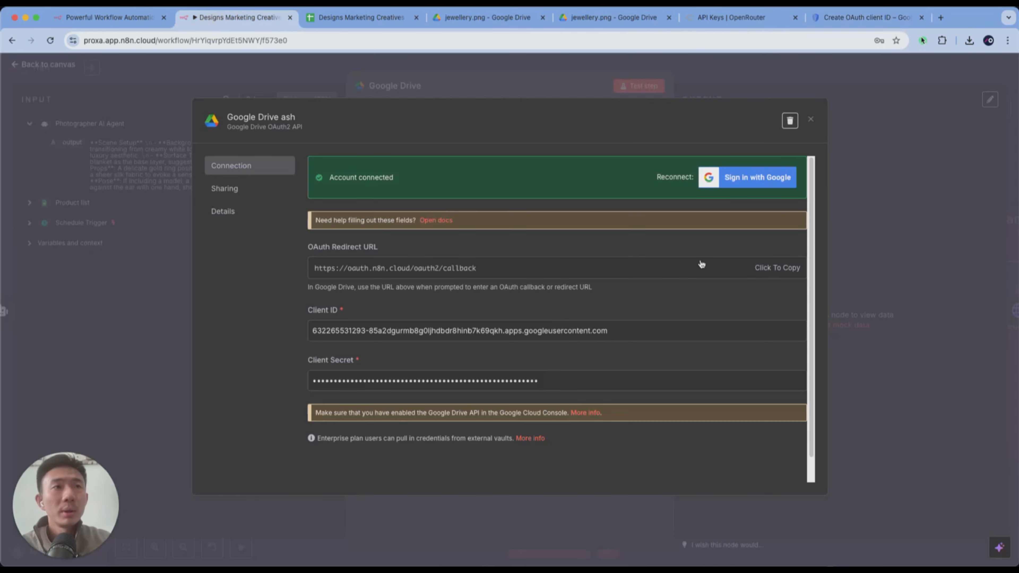
{"action": "left_click", "coordinate": [762, 268]}
{"action": "left_click", "coordinate": [855, 18]}
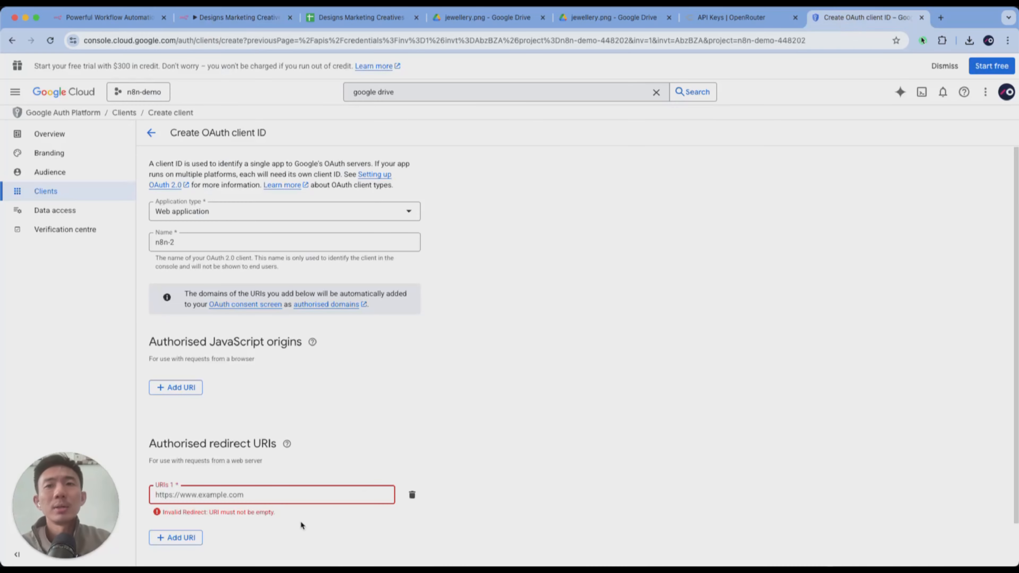
{"action": "left_click", "coordinate": [295, 495]}
{"action": "key", "text": "ctrl+v"}
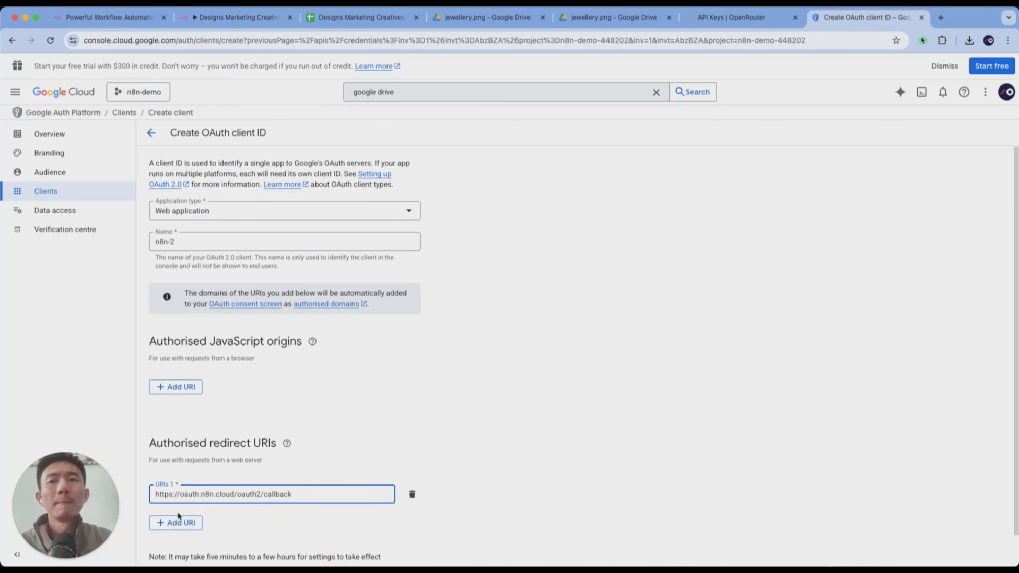
- Create the n8n-2 OAuth client, copy its client ID, and select the Client ID field of the n8n Google Drive credential
{"action": "scroll", "coordinate": [178, 516], "scroll_direction": "down", "scroll_amount": 1}
{"action": "left_click", "coordinate": [167, 543]}
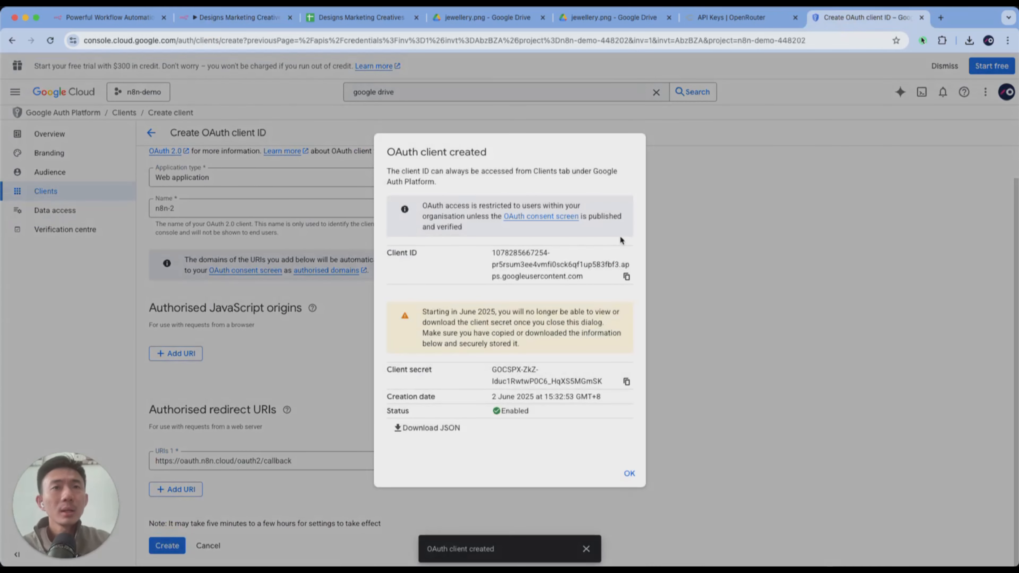
{"action": "left_click", "coordinate": [626, 276]}
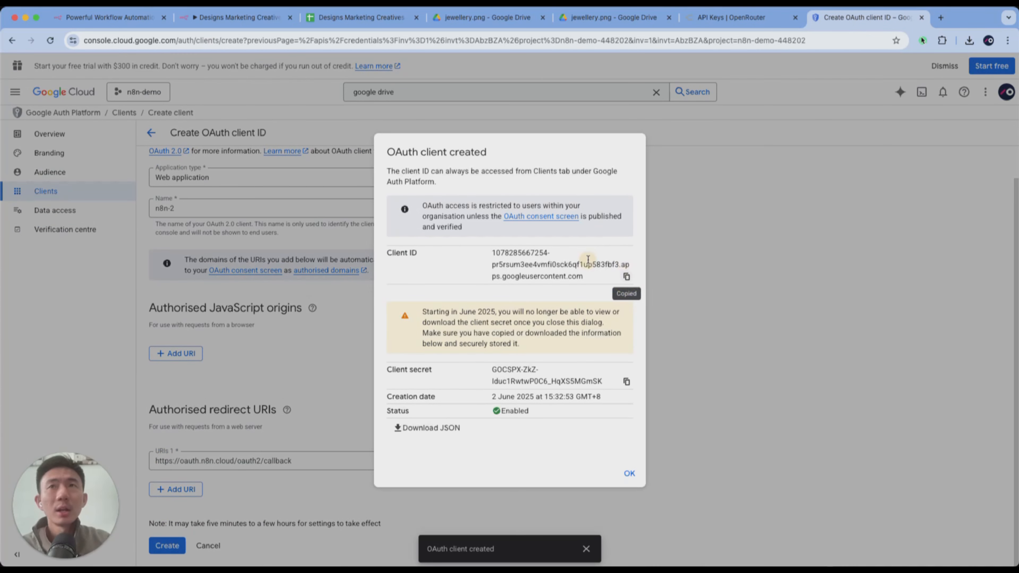
{"action": "left_click", "coordinate": [237, 17]}
{"action": "left_click", "coordinate": [423, 334]}
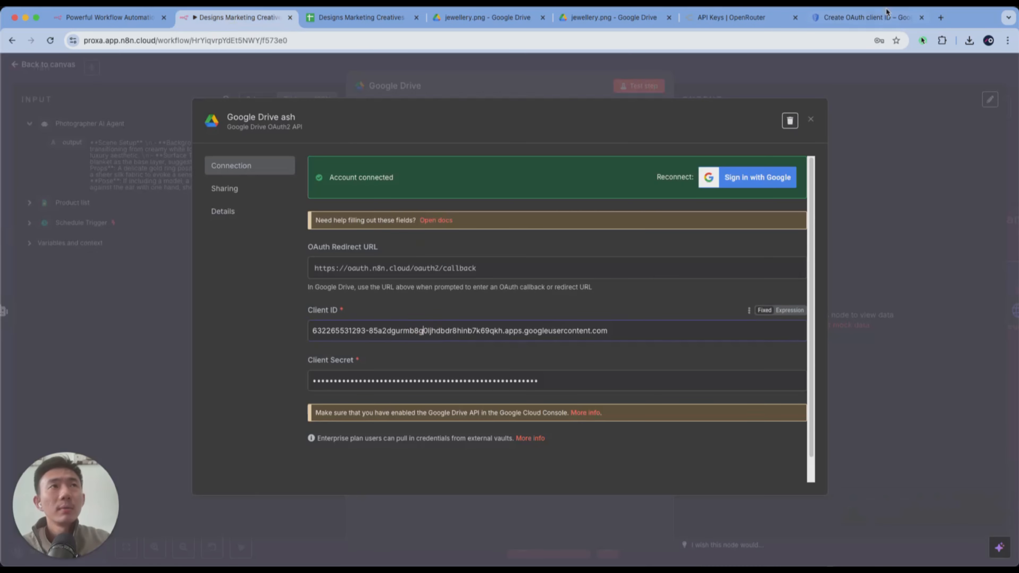
- Copy the new OAuth client's secret in Google Cloud, return to the n8n Google Drive credential, and close it
{"action": "left_click", "coordinate": [866, 17]}
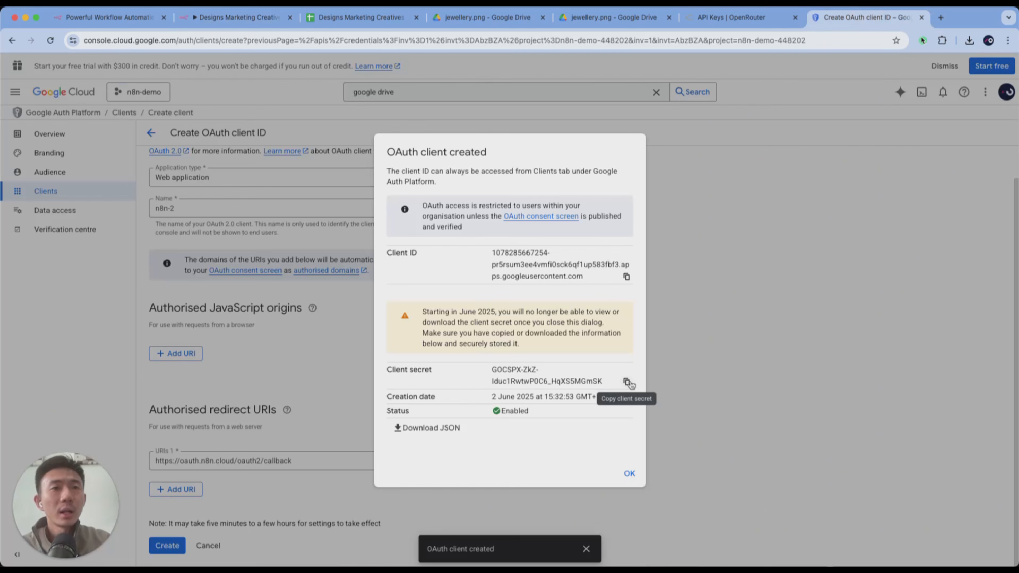
{"action": "left_click", "coordinate": [626, 381]}
{"action": "left_click", "coordinate": [237, 17]}
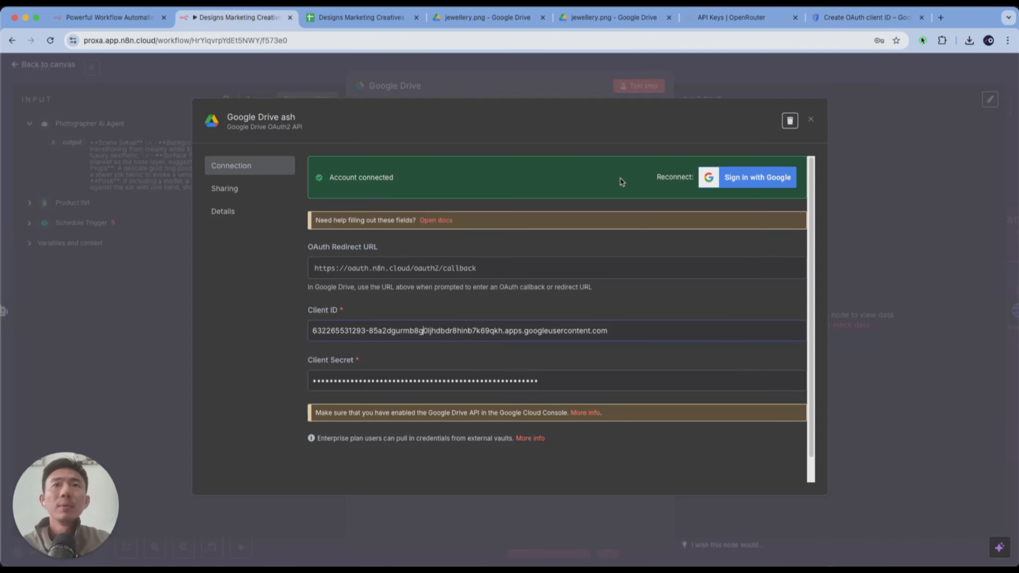
{"action": "left_click", "coordinate": [908, 169]}
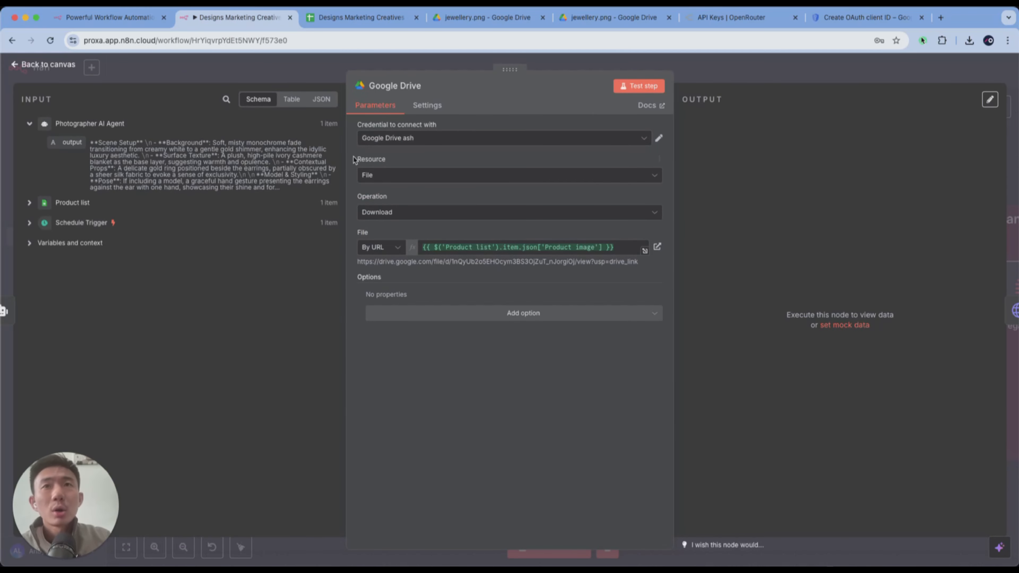
- Check the Google Drive node's resource choices, keeping File, and open its By URL file expression in the expanded editor
{"action": "left_click", "coordinate": [366, 172]}
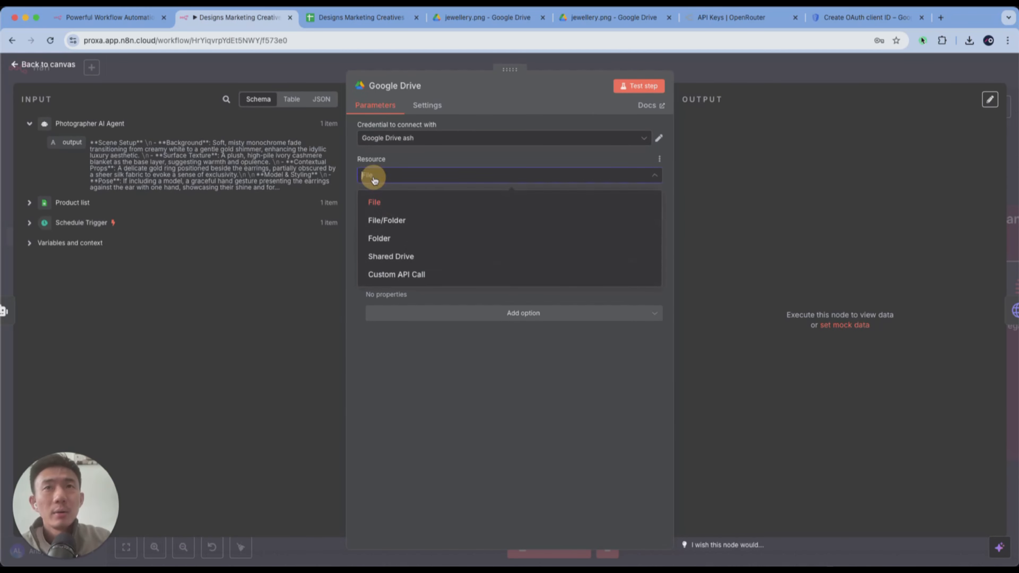
{"action": "left_click", "coordinate": [388, 188]}
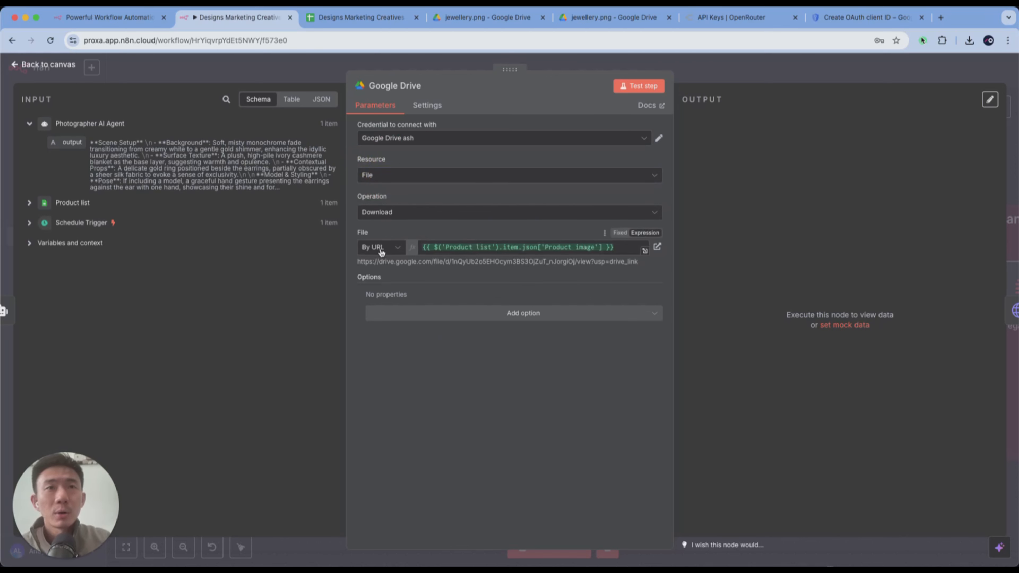
{"action": "left_click", "coordinate": [645, 232]}
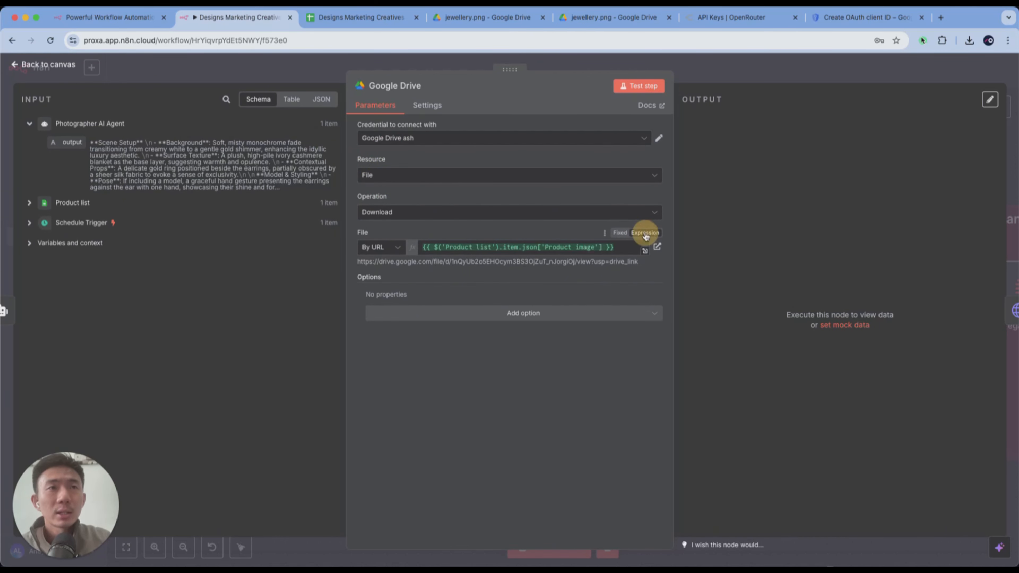
{"action": "left_click", "coordinate": [644, 249]}
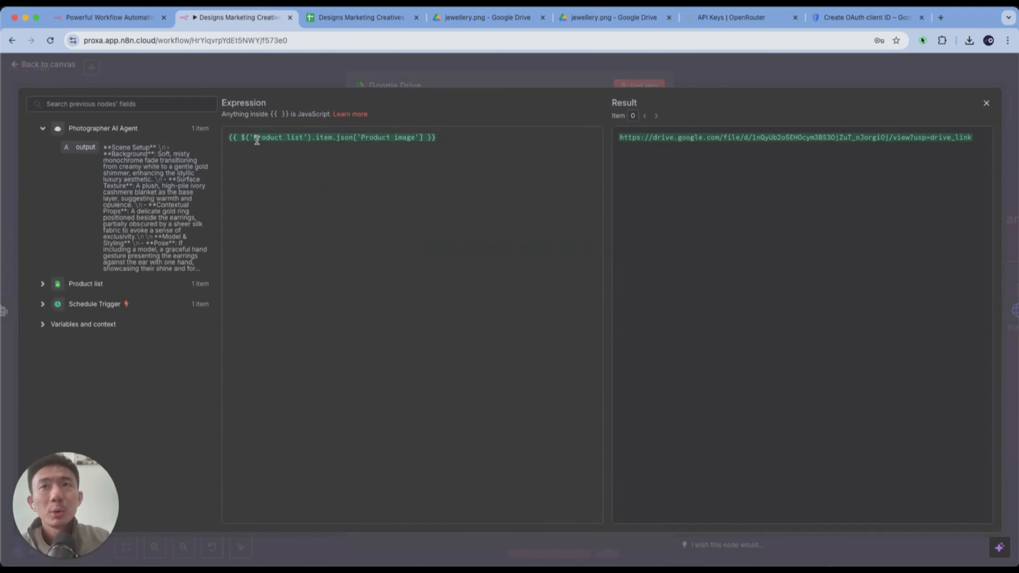
- Insert the Product image field from Product list into the file expression again, remove the duplicate, and close the editor
{"action": "left_click_drag", "start_coordinate": [253, 138], "coordinate": [307, 138]}
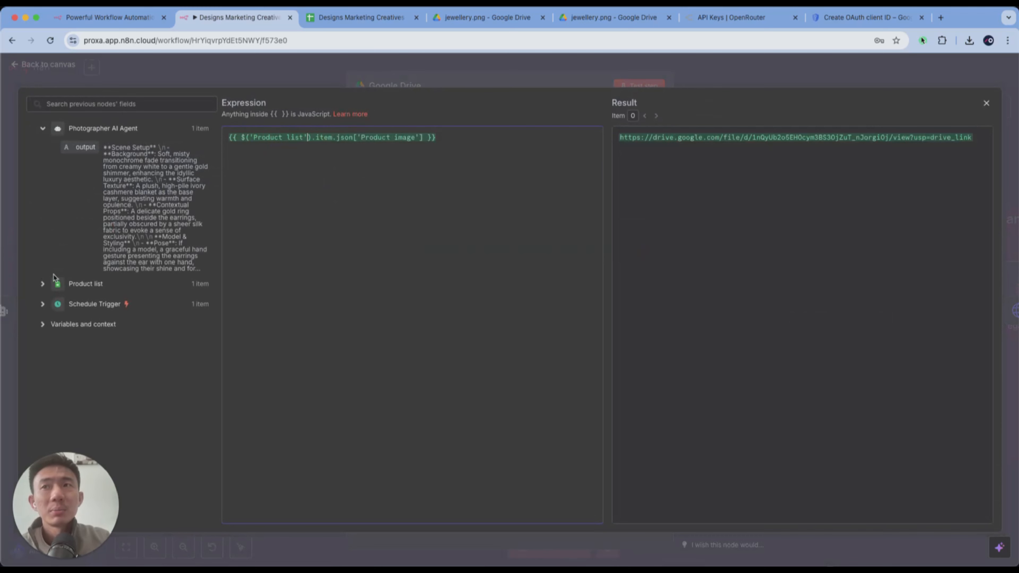
{"action": "left_click", "coordinate": [42, 284]}
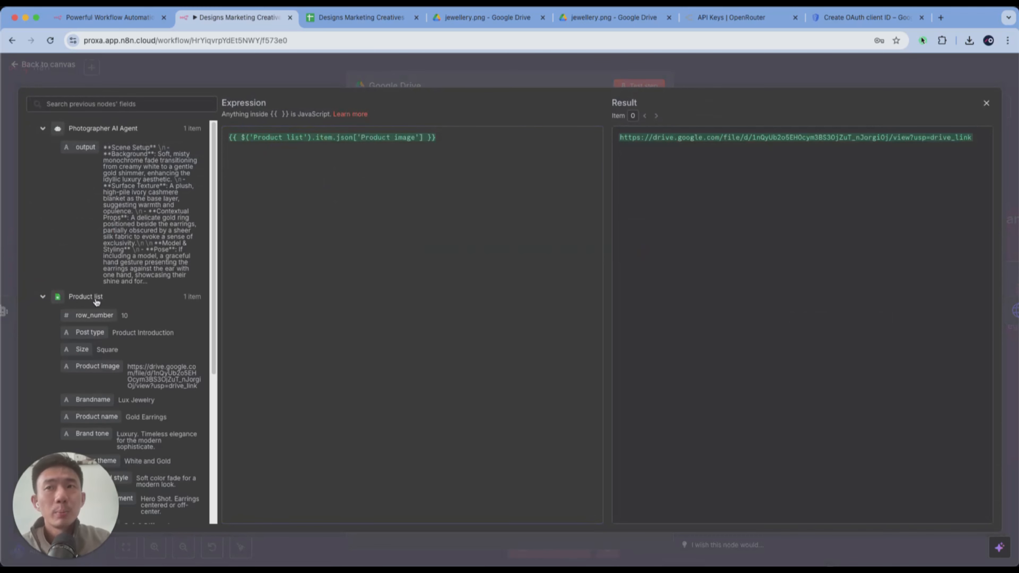
{"action": "scroll", "coordinate": [97, 302], "scroll_direction": "down", "scroll_amount": 2}
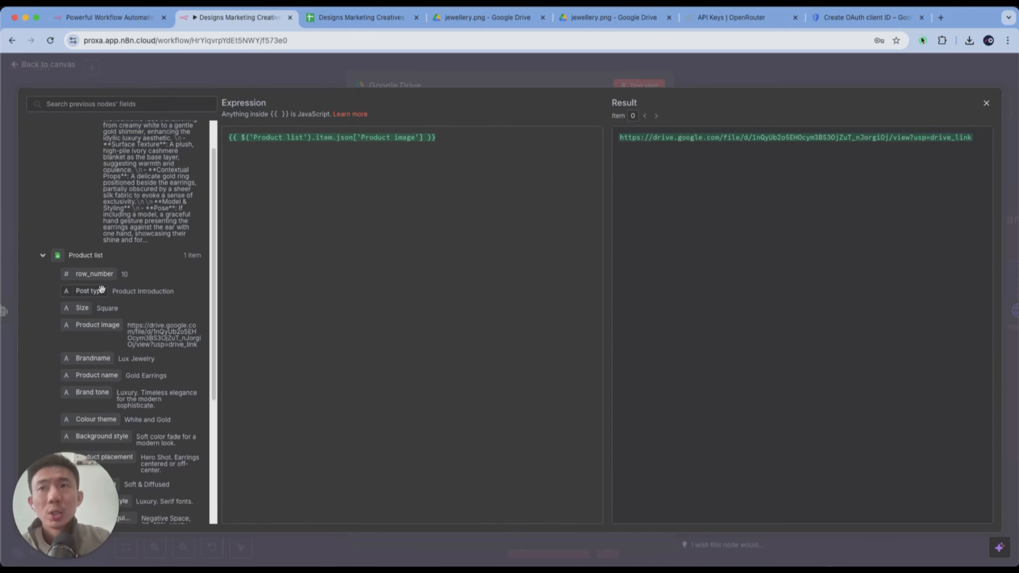
{"action": "left_click_drag", "start_coordinate": [96, 327], "coordinate": [474, 212]}
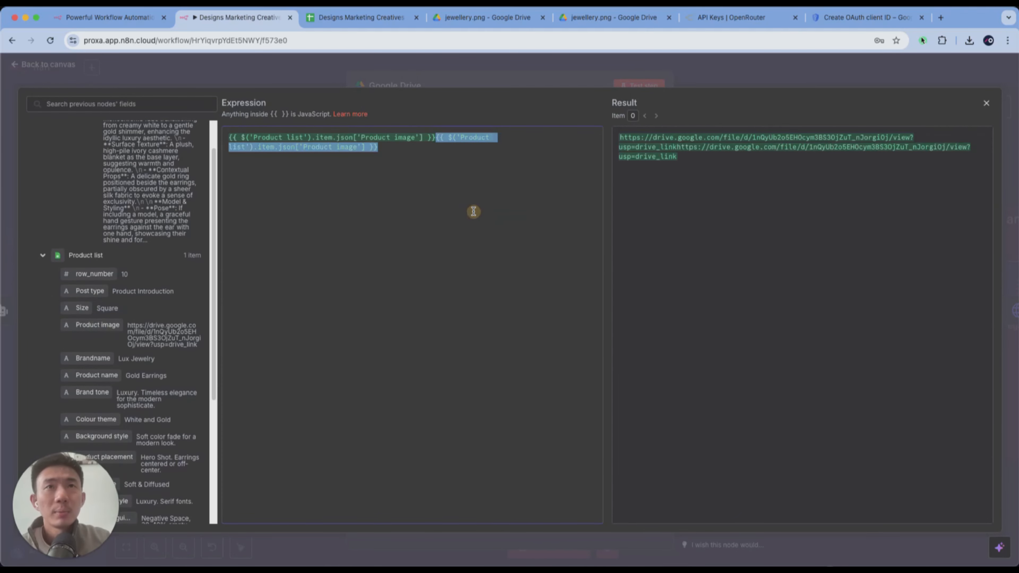
{"action": "key", "text": "BackSpace"}
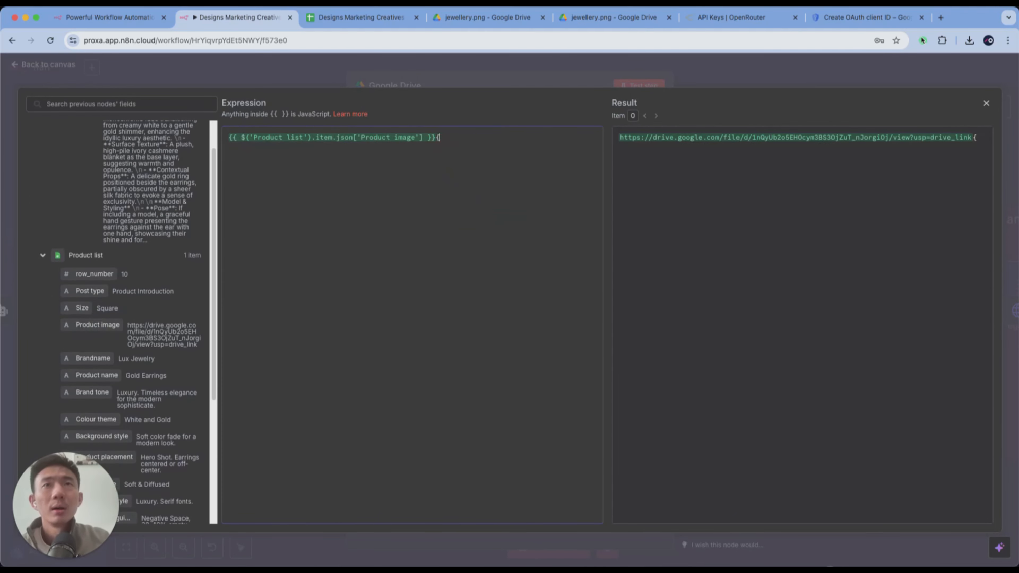
{"action": "left_click", "coordinate": [438, 75]}
- Test the Google Drive download node, view the downloaded product image in its output, and return to the canvas
{"action": "left_click", "coordinate": [642, 89]}
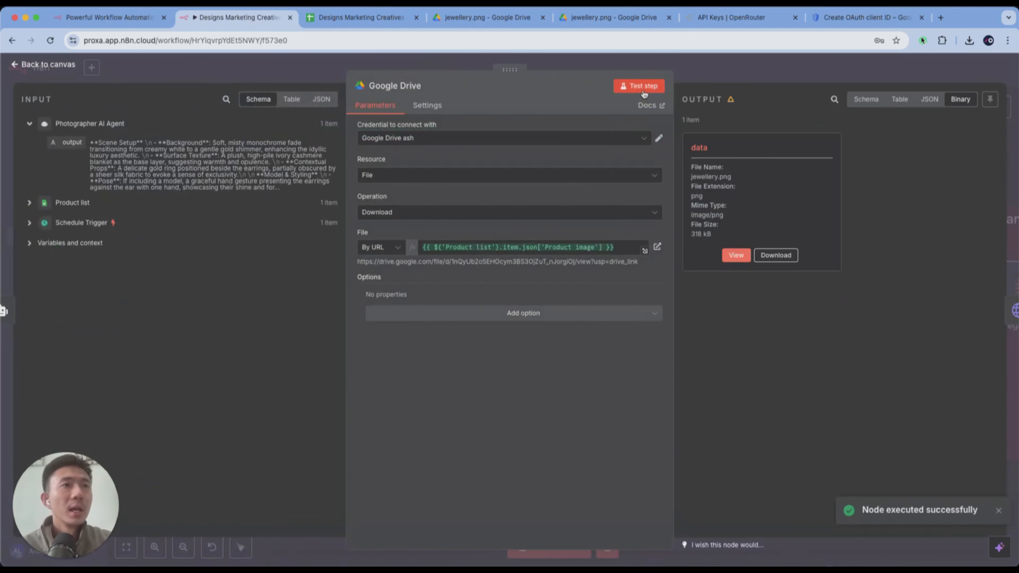
{"action": "left_click", "coordinate": [736, 255]}
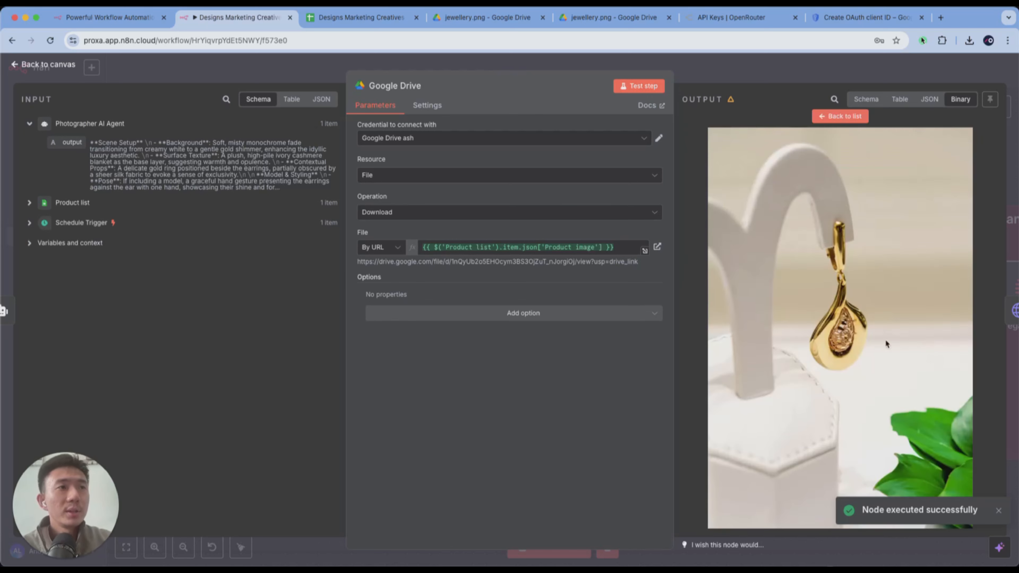
{"action": "key", "text": "Escape"}
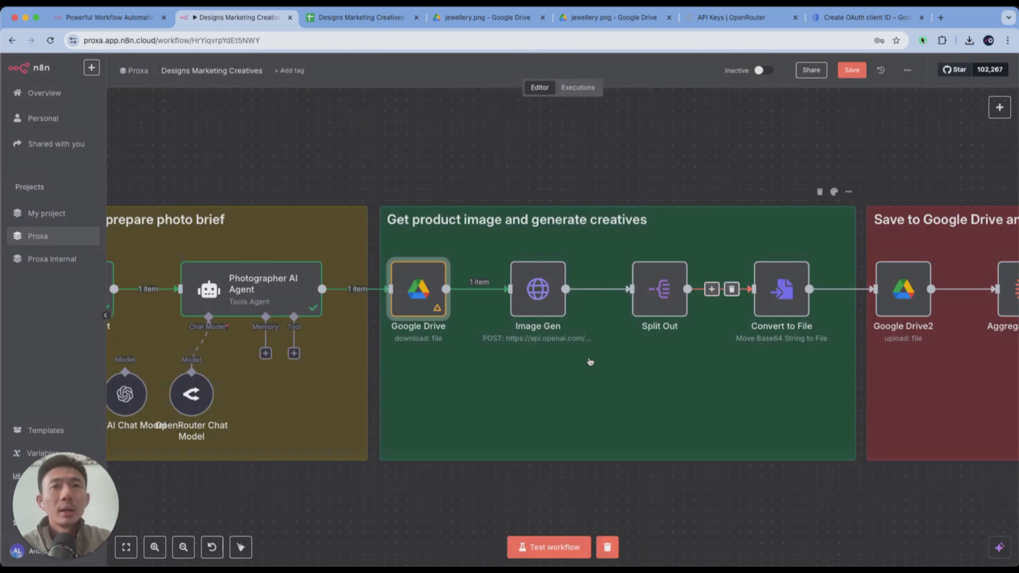
- Search the available nodes for "http" to find the HTTP Request node, and close the search without adding a node
{"action": "scroll", "coordinate": [578, 376], "scroll_direction": "right", "scroll_amount": 5}
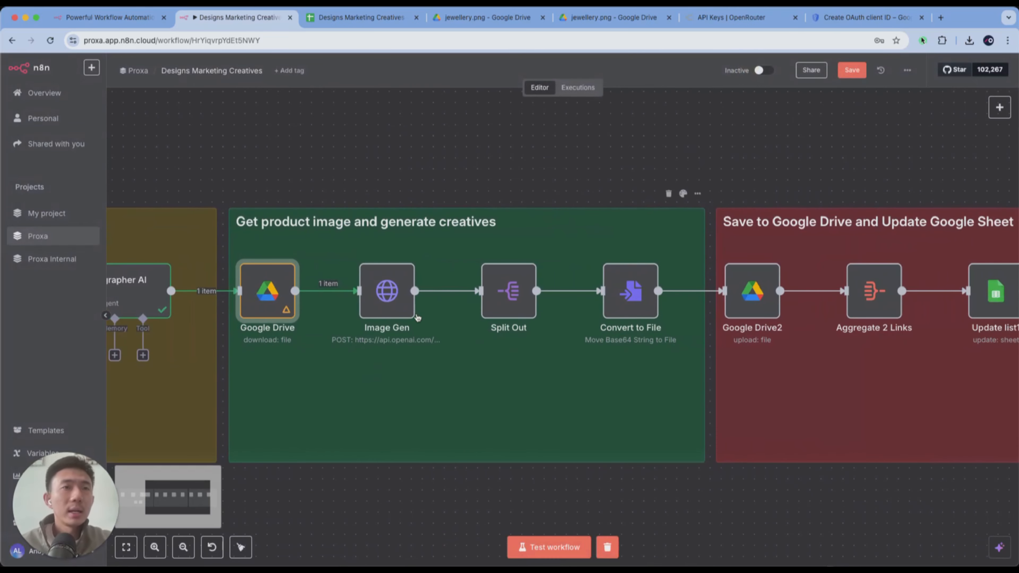
{"action": "left_click", "coordinate": [999, 107]}
{"action": "type", "text": "http"}
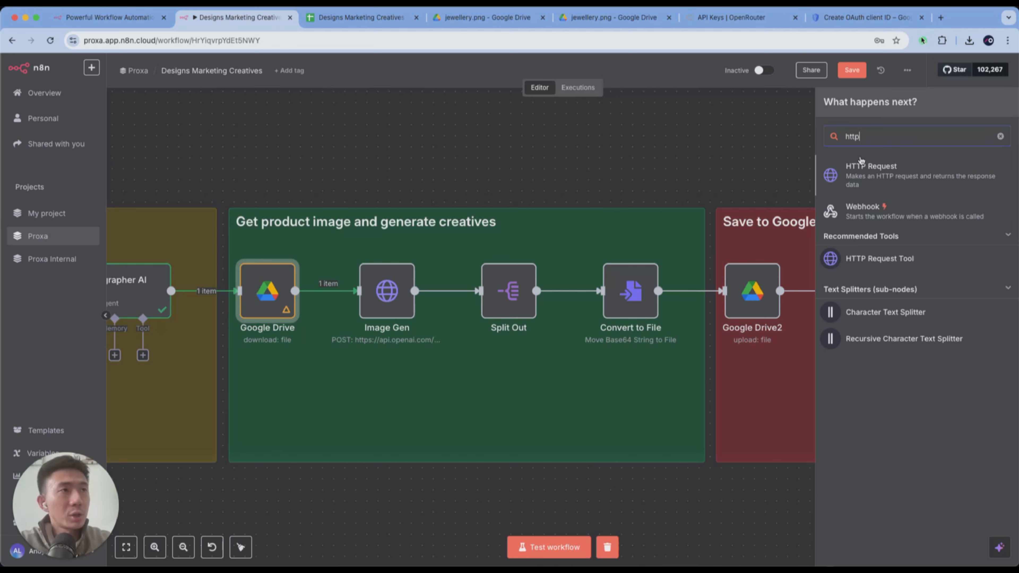
{"action": "key", "text": "Escape"}
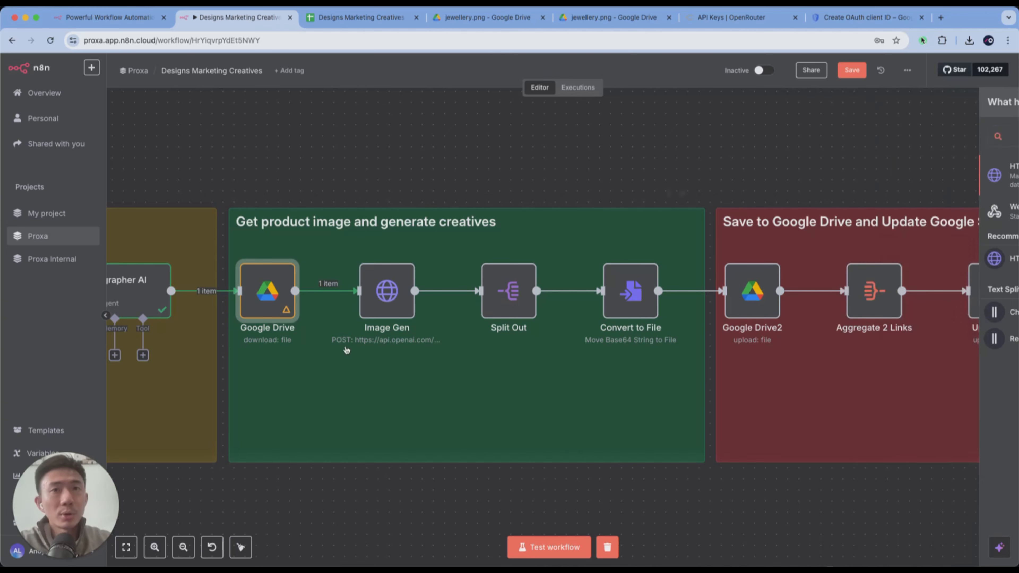
- Open the Image Gen node, cancel renaming it, and examine its POST request URL for OpenAI image edits
{"action": "double_click", "coordinate": [387, 290]}
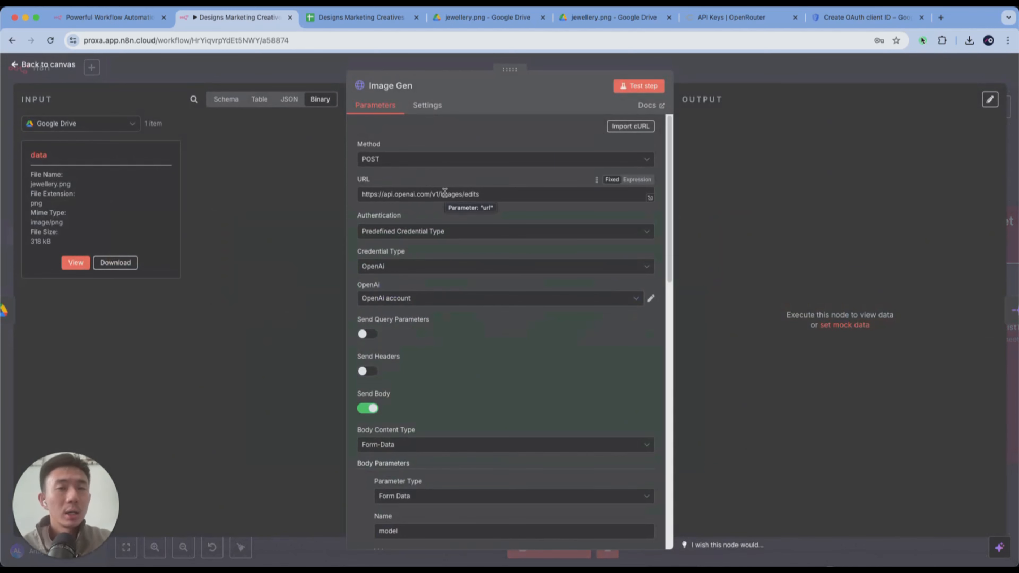
{"action": "left_click", "coordinate": [390, 90]}
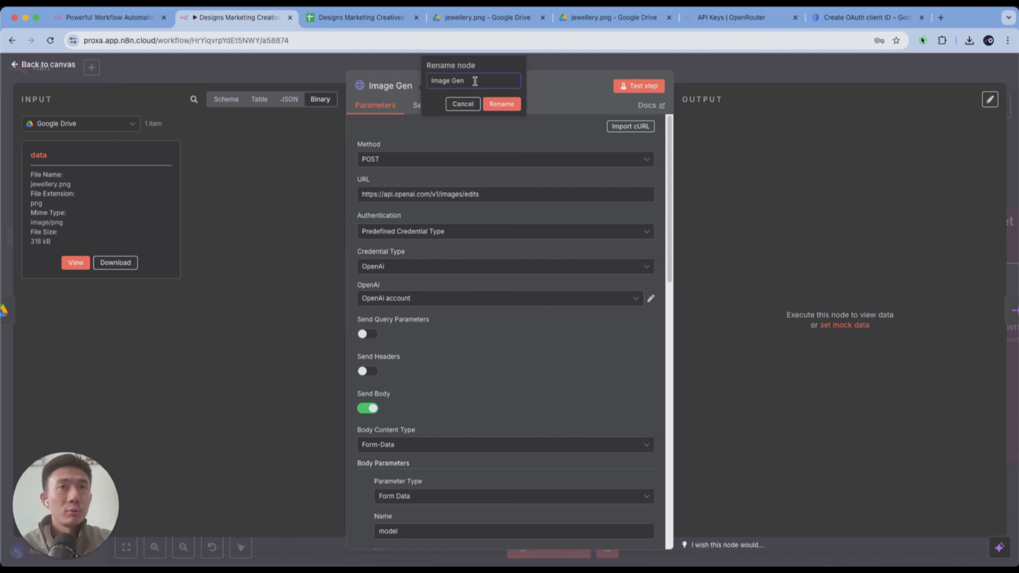
{"action": "left_click", "coordinate": [463, 103]}
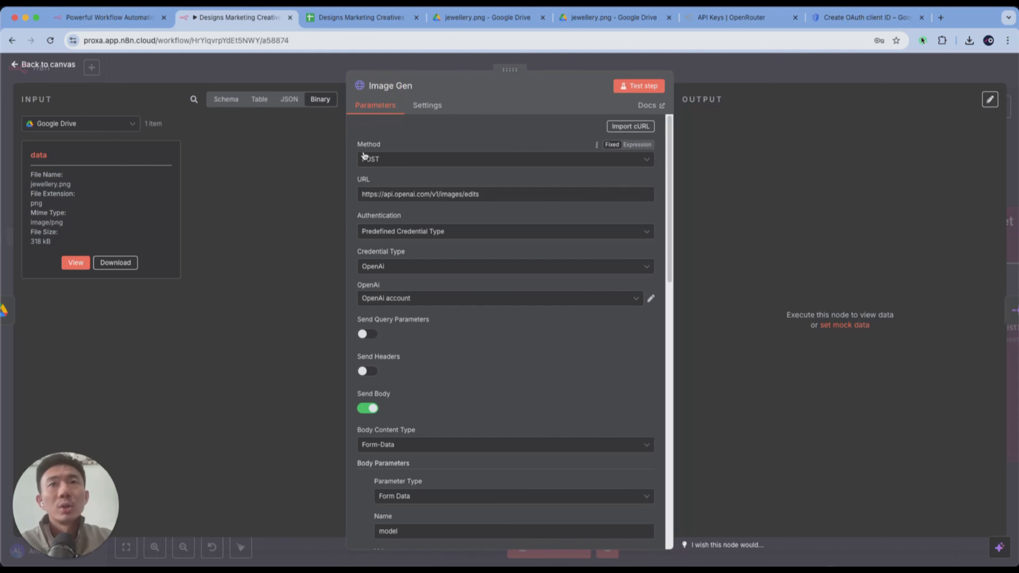
{"action": "left_click_drag", "start_coordinate": [361, 196], "coordinate": [482, 194]}
{"action": "left_click", "coordinate": [484, 198]}
{"action": "left_click", "coordinate": [497, 197]}
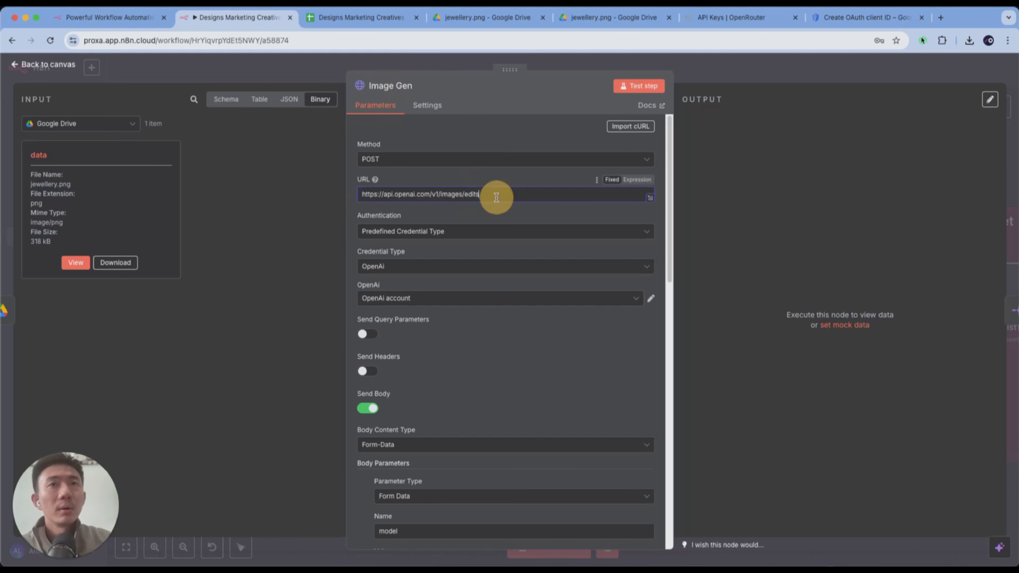
- Review Image Gen's authentication settings, inspect the API key and base URL fields of its OpenAi account credential, and close the credential
{"action": "scroll", "coordinate": [496, 197], "scroll_direction": "down", "scroll_amount": 1}
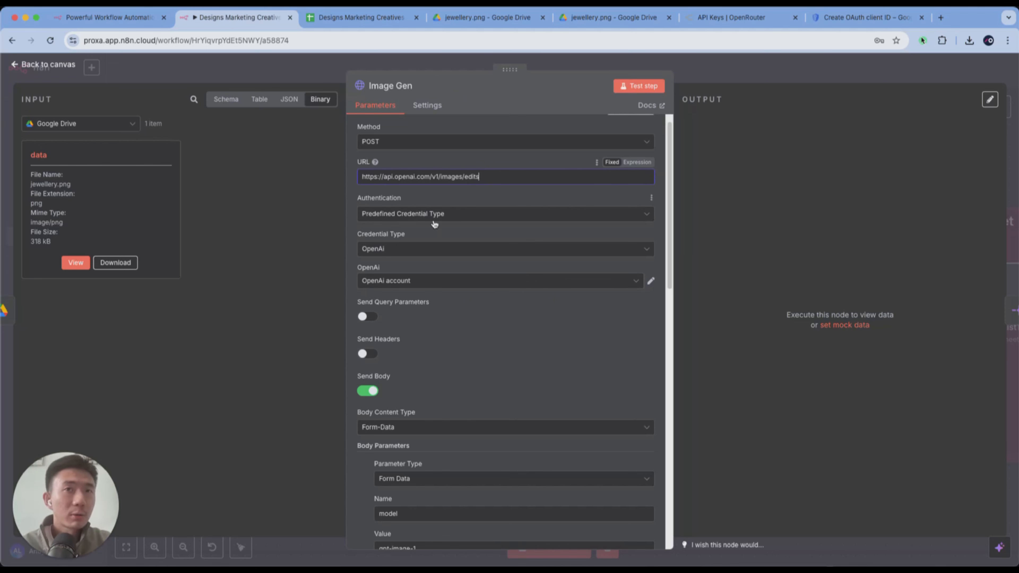
{"action": "scroll", "coordinate": [473, 243], "scroll_direction": "down", "scroll_amount": 1}
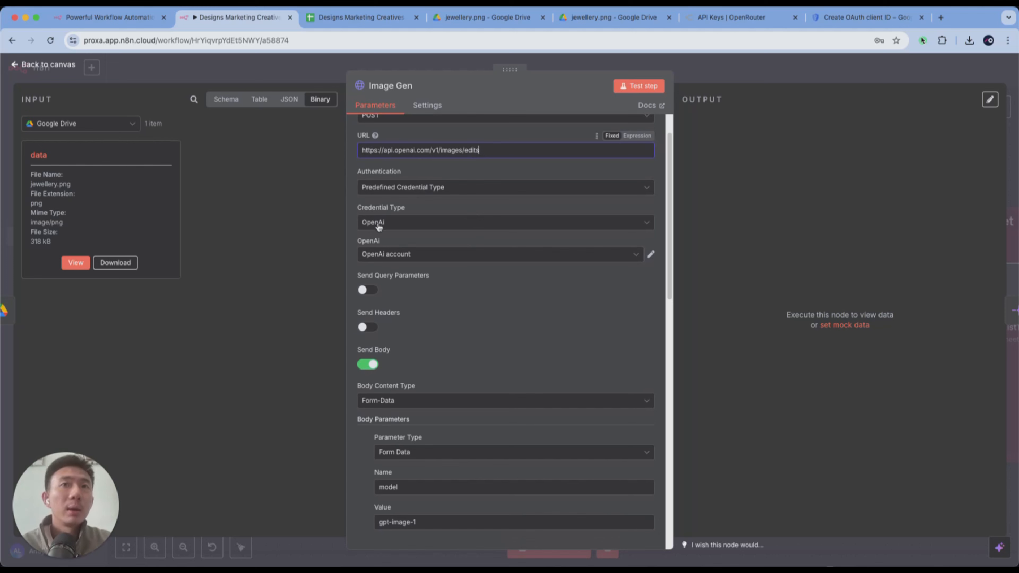
{"action": "scroll", "coordinate": [391, 227], "scroll_direction": "down", "scroll_amount": 1}
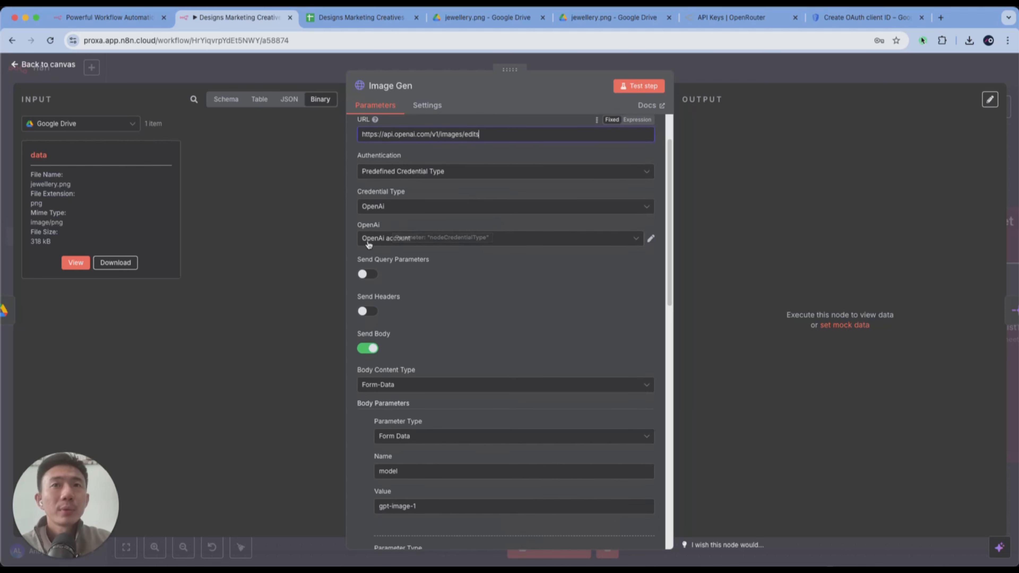
{"action": "left_click", "coordinate": [650, 238]}
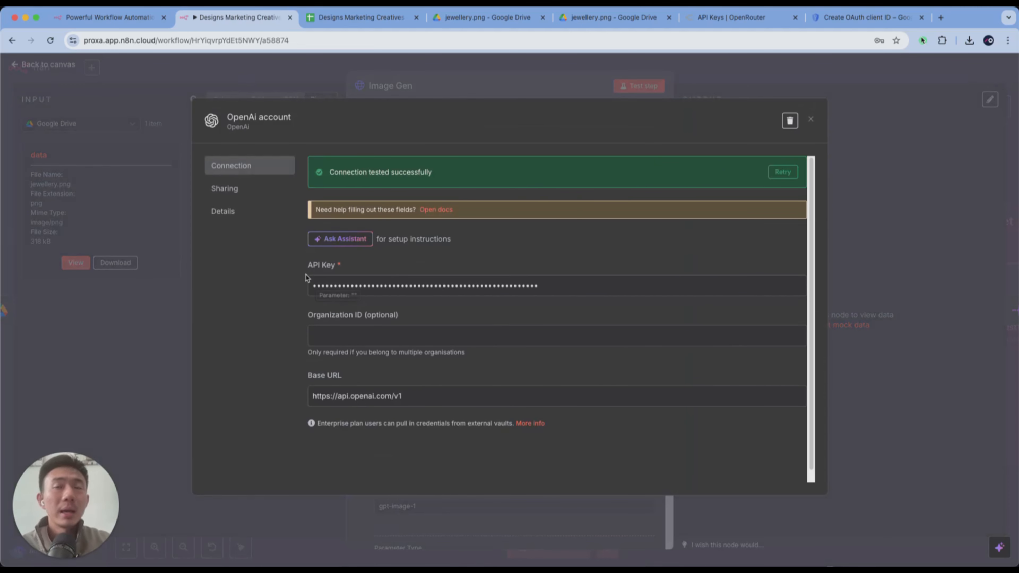
{"action": "left_click_drag", "start_coordinate": [427, 396], "coordinate": [285, 396]}
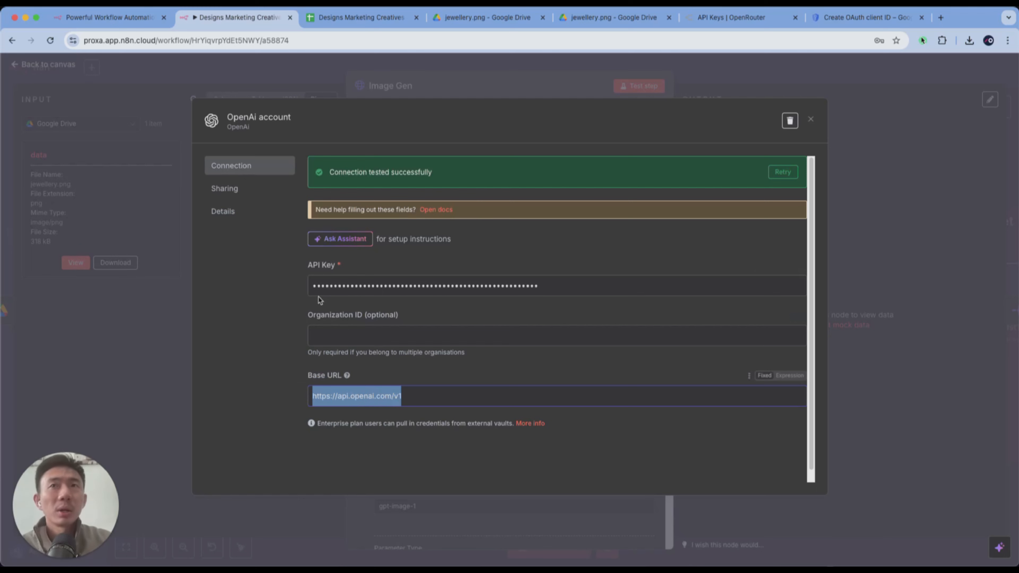
{"action": "left_click", "coordinate": [420, 87]}
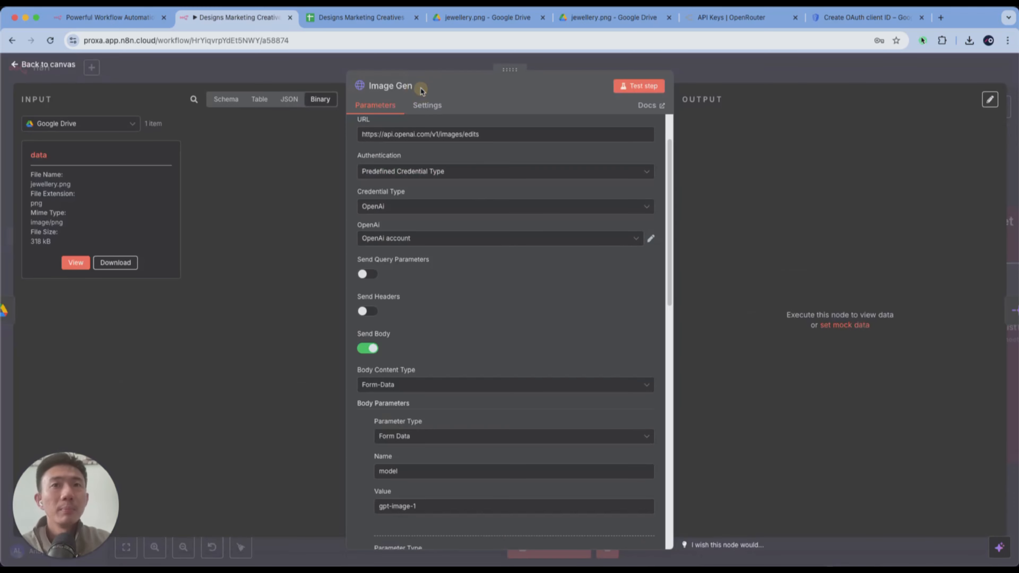
- Examine Image Gen's form-data body settings and its parameters, highlighting the model parameter's gpt-image-1 value
{"action": "scroll", "coordinate": [506, 278], "scroll_direction": "down", "scroll_amount": 3}
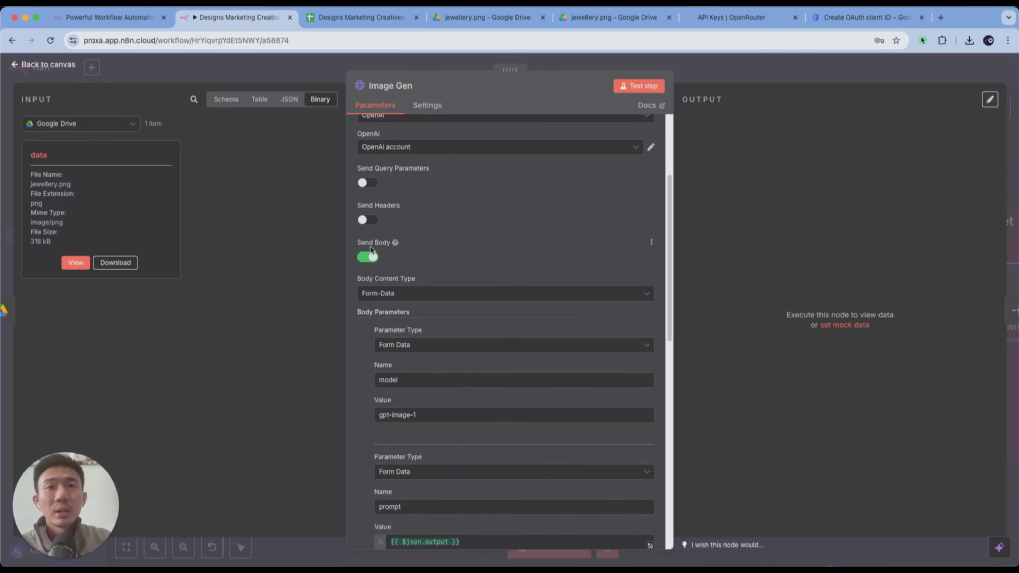
{"action": "scroll", "coordinate": [370, 250], "scroll_direction": "down", "scroll_amount": 1}
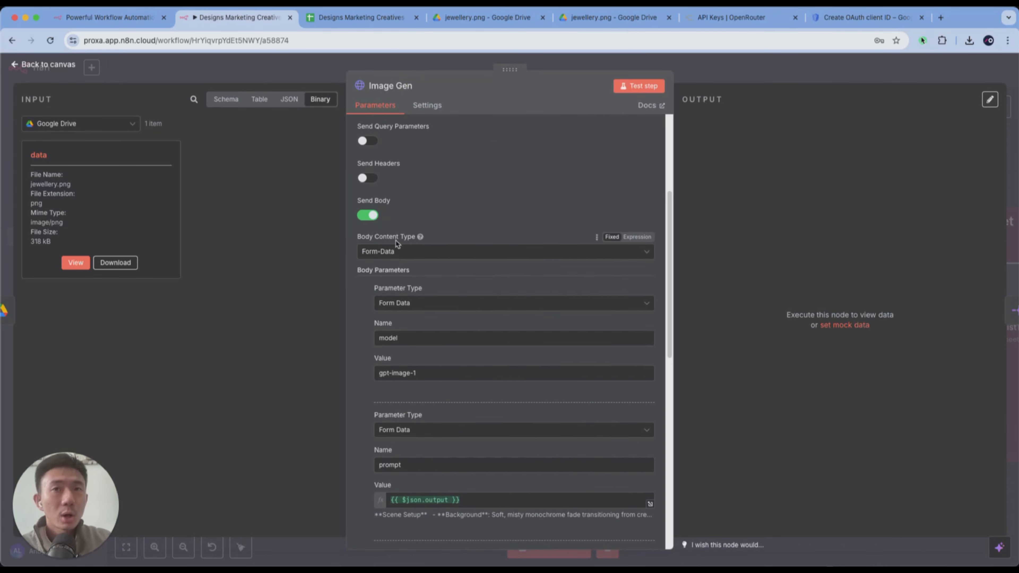
{"action": "scroll", "coordinate": [397, 252], "scroll_direction": "down", "scroll_amount": 1}
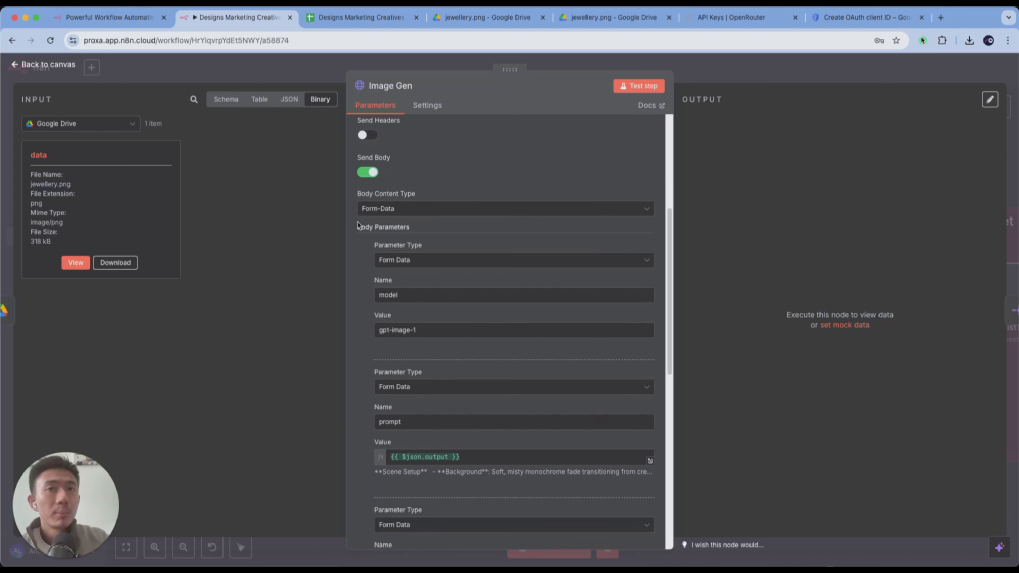
{"action": "scroll", "coordinate": [358, 225], "scroll_direction": "down", "scroll_amount": 2}
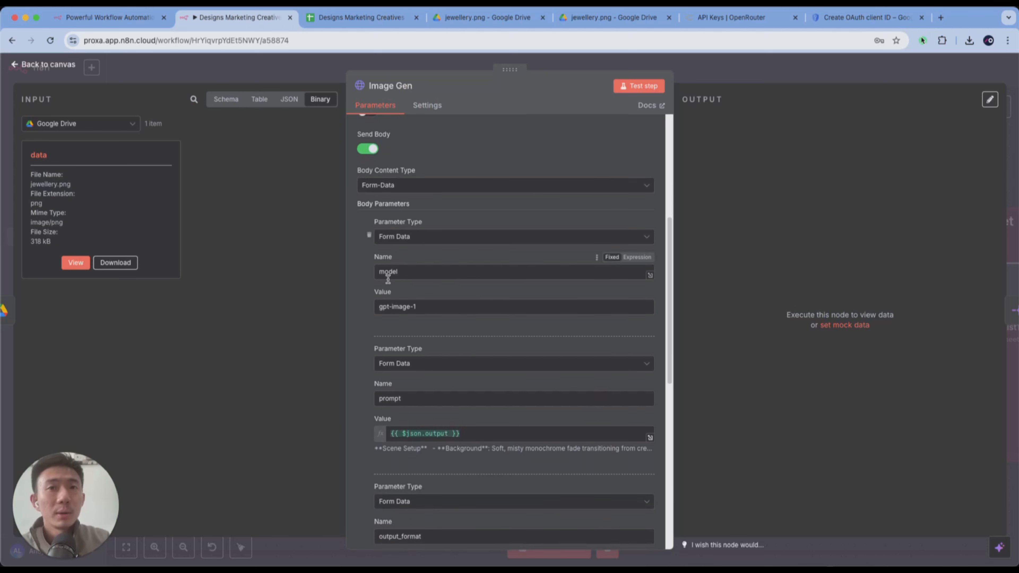
{"action": "scroll", "coordinate": [456, 304], "scroll_direction": "down", "scroll_amount": 2}
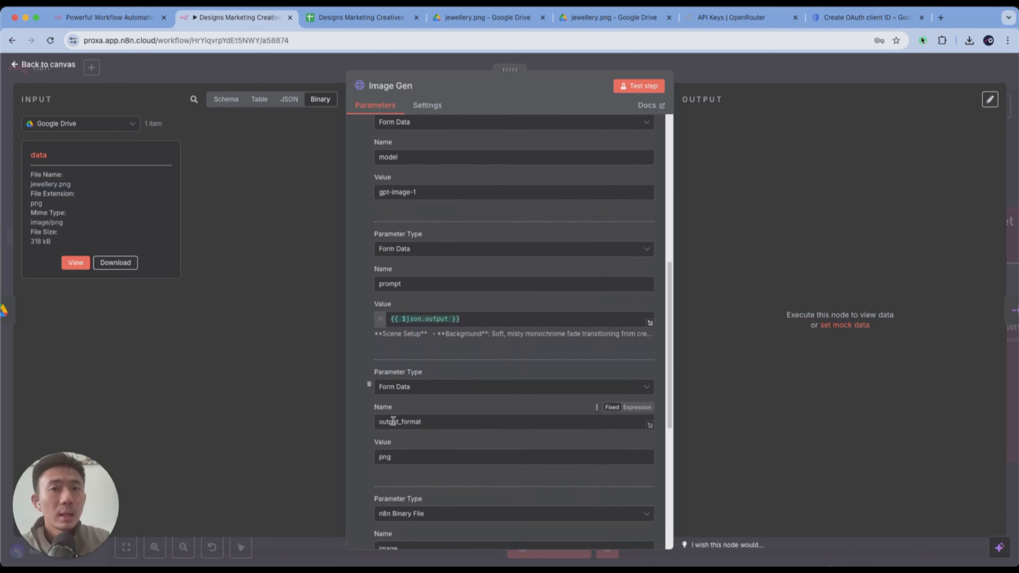
{"action": "scroll", "coordinate": [399, 420], "scroll_direction": "down", "scroll_amount": 3}
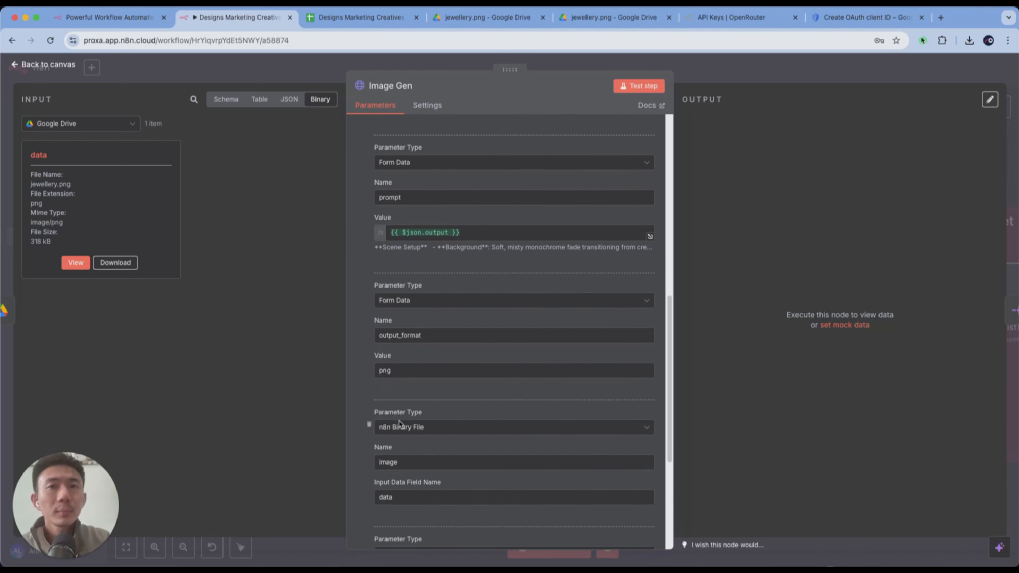
{"action": "scroll", "coordinate": [399, 423], "scroll_direction": "up", "scroll_amount": 5}
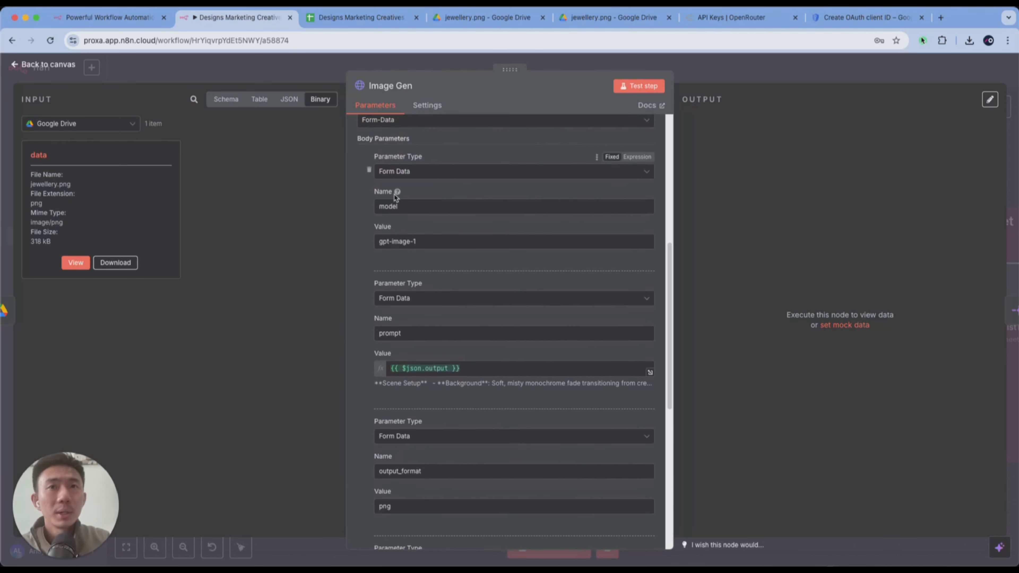
{"action": "scroll", "coordinate": [395, 199], "scroll_direction": "down", "scroll_amount": 1}
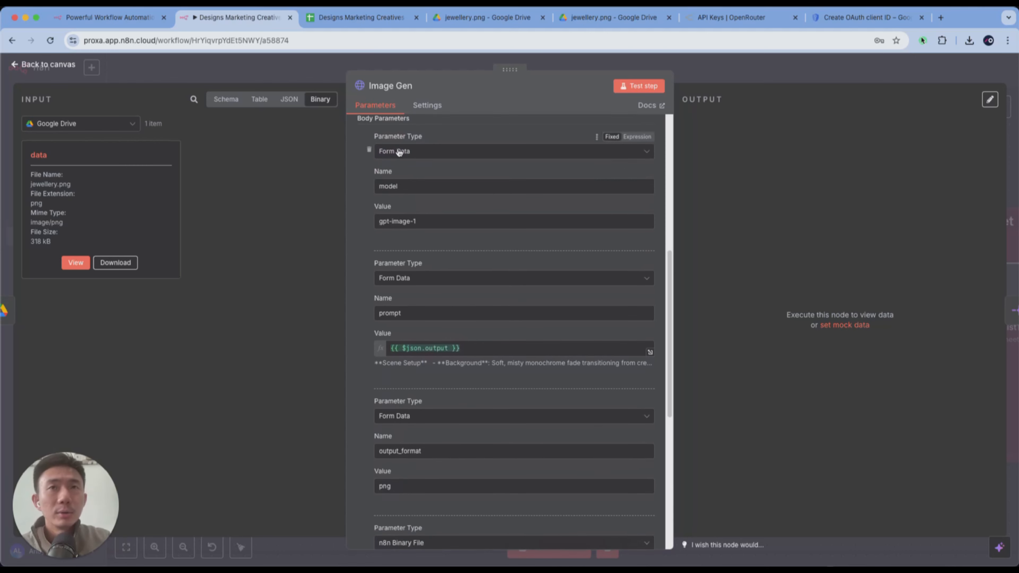
{"action": "scroll", "coordinate": [401, 199], "scroll_direction": "down", "scroll_amount": 1}
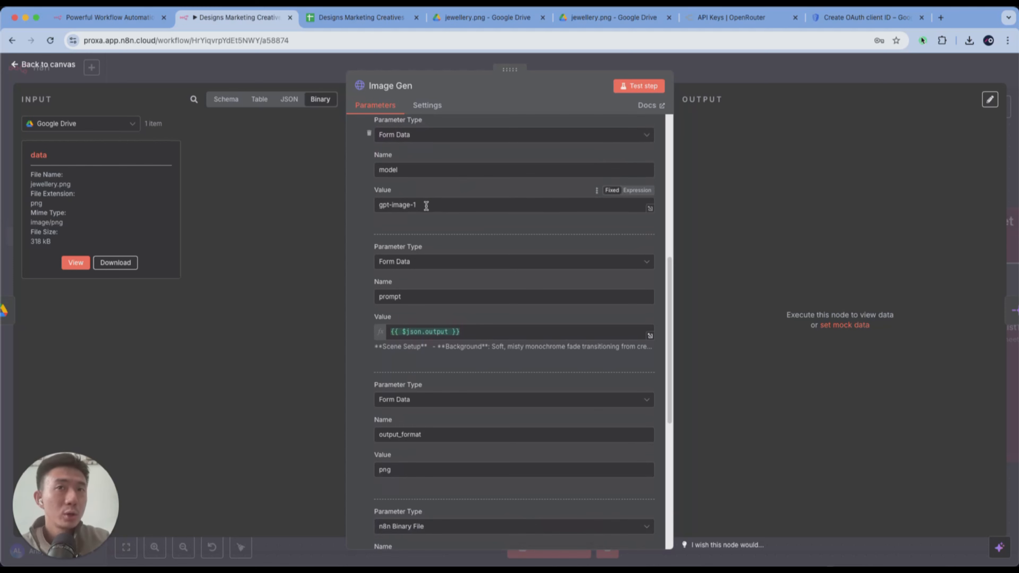
{"action": "left_click_drag", "start_coordinate": [426, 206], "coordinate": [388, 205]}
{"action": "scroll", "coordinate": [494, 272], "scroll_direction": "down", "scroll_amount": 2}
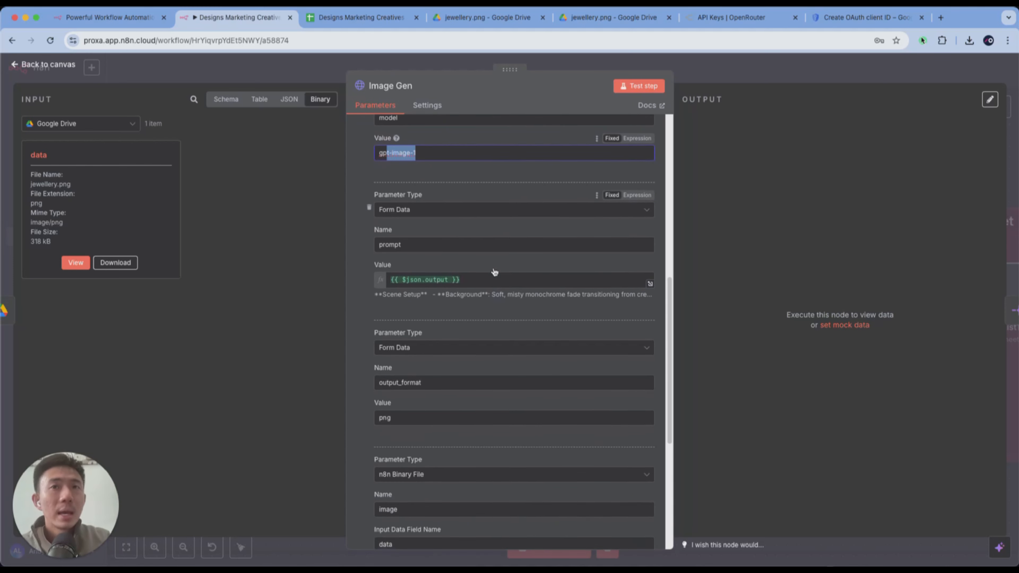
- Show the node's input as a schema and inspect the output field that feeds the prompt parameter
{"action": "left_click", "coordinate": [467, 250]}
{"action": "left_click", "coordinate": [226, 99]}
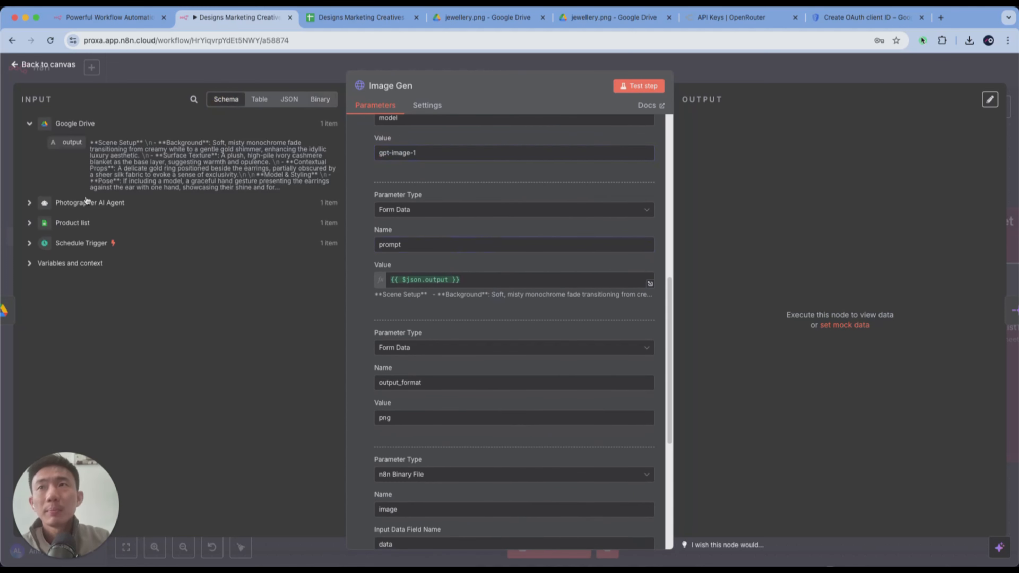
{"action": "left_click", "coordinate": [65, 145]}
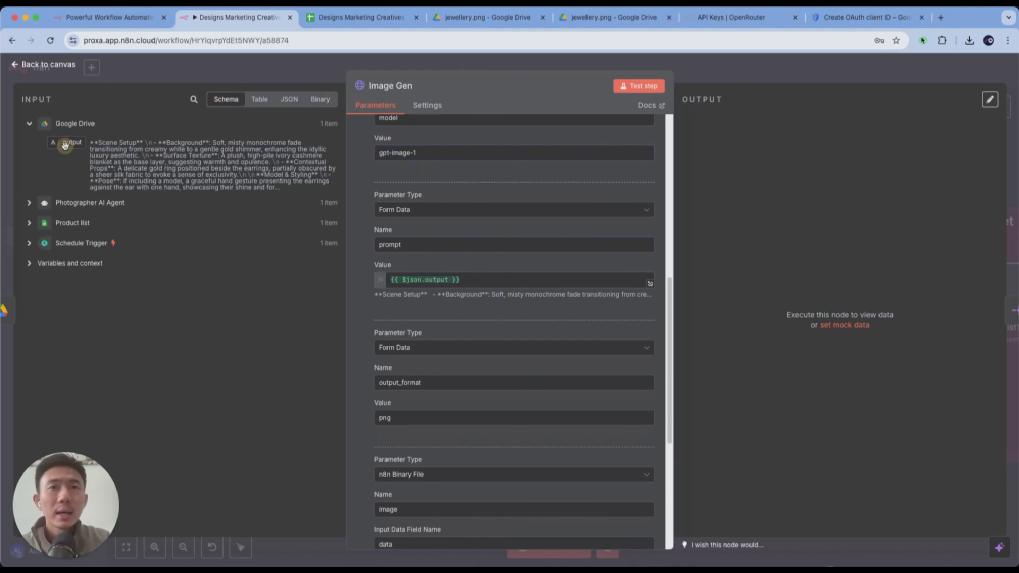
{"action": "left_click_drag", "start_coordinate": [65, 145], "coordinate": [102, 148]}
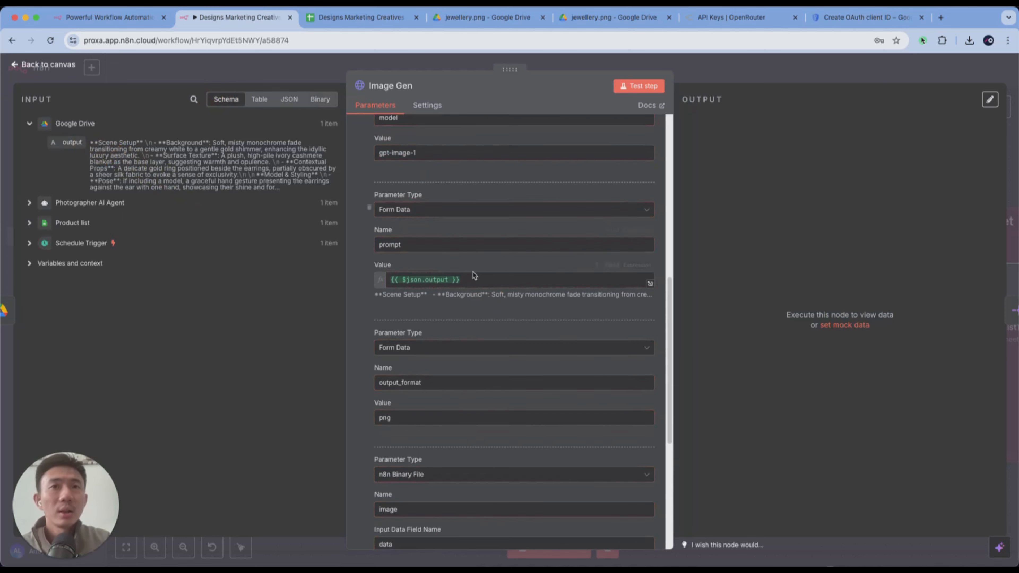
- Inspect the output_format body parameter's name and value fields
{"action": "scroll", "coordinate": [473, 276], "scroll_direction": "down", "scroll_amount": 2}
{"action": "left_click", "coordinate": [434, 320]}
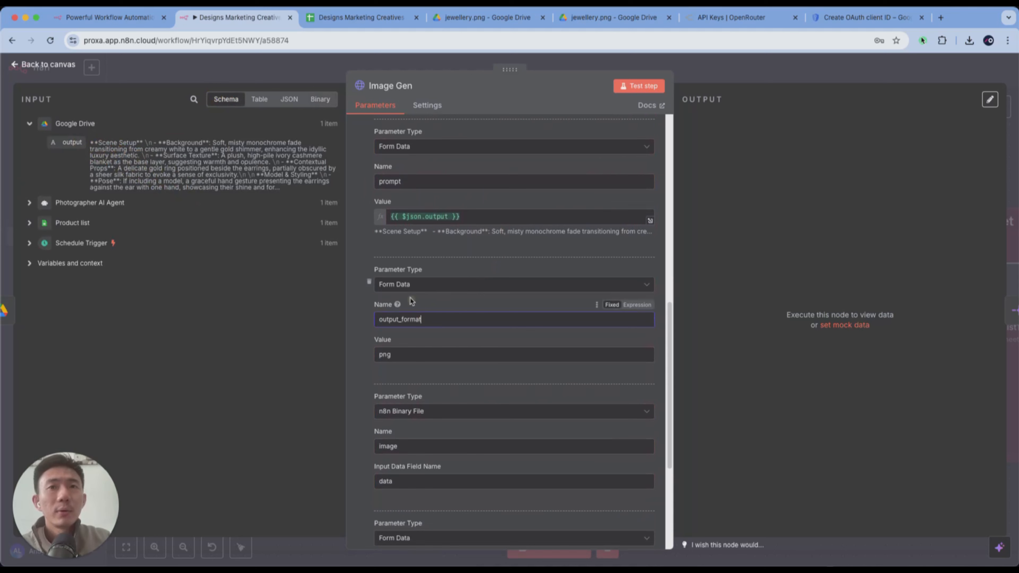
{"action": "left_click", "coordinate": [410, 359]}
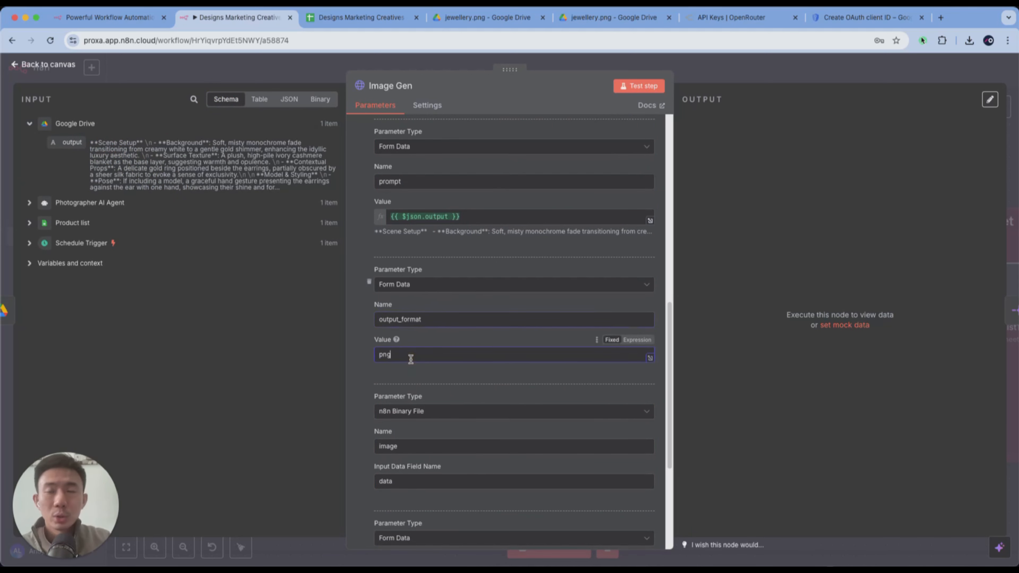
- Review the image parameter's n8n Binary File type and input data field name against the binary view of the input
{"action": "scroll", "coordinate": [410, 358], "scroll_direction": "down", "scroll_amount": 4}
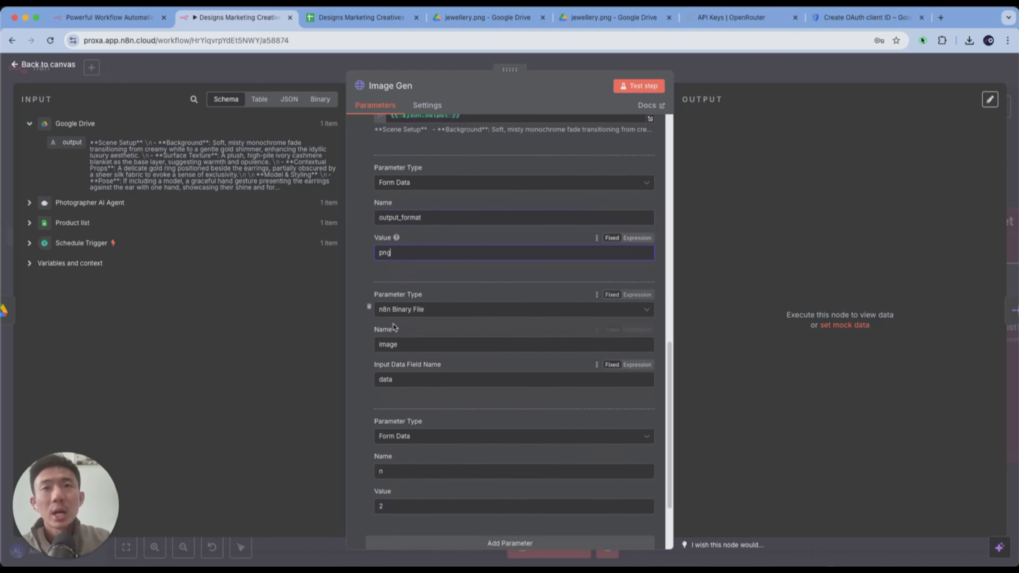
{"action": "scroll", "coordinate": [403, 309], "scroll_direction": "down", "scroll_amount": 1}
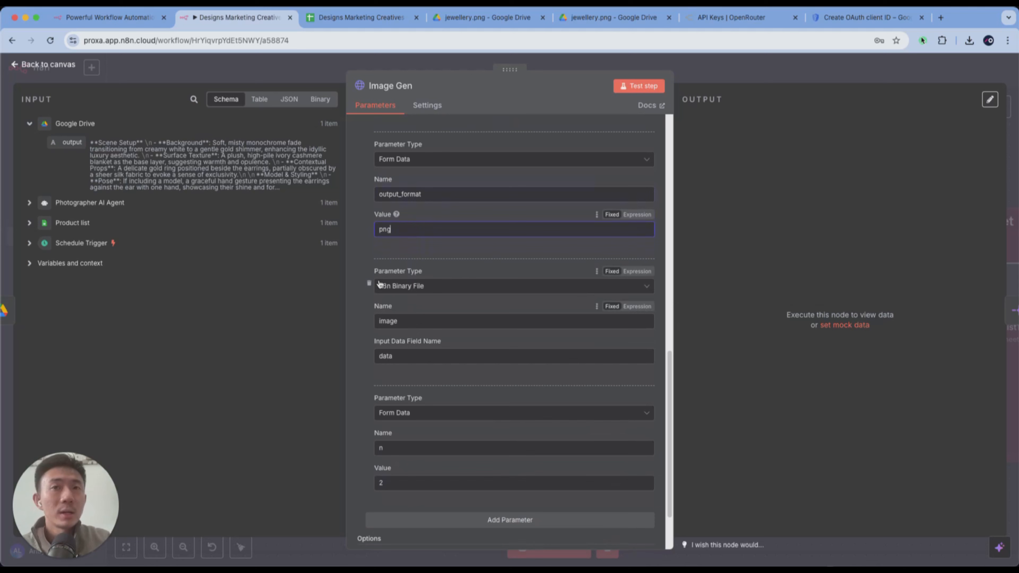
{"action": "left_click", "coordinate": [412, 286]}
{"action": "left_click", "coordinate": [404, 308]}
{"action": "scroll", "coordinate": [444, 290], "scroll_direction": "down", "scroll_amount": 2}
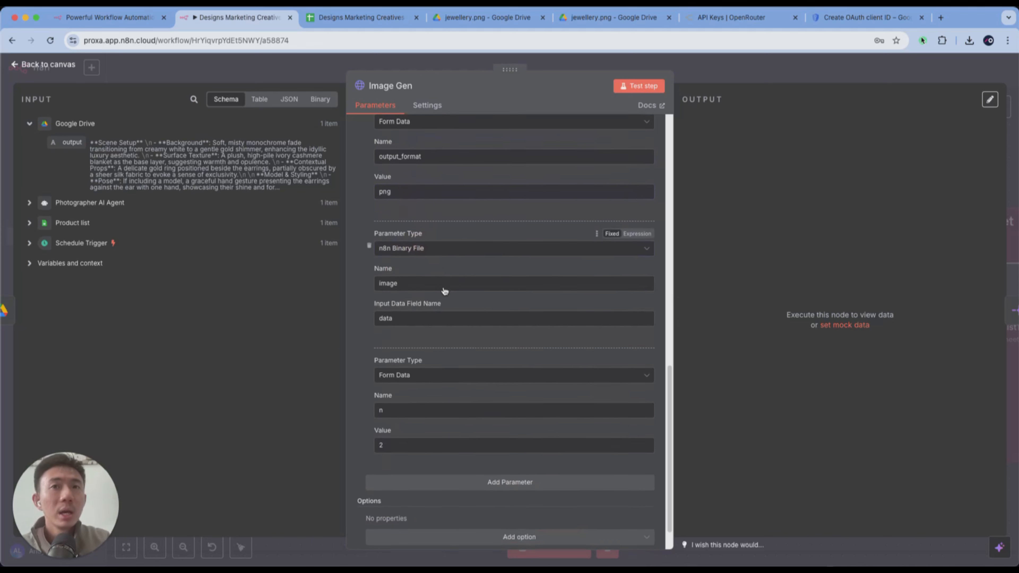
{"action": "scroll", "coordinate": [444, 291], "scroll_direction": "down", "scroll_amount": 1}
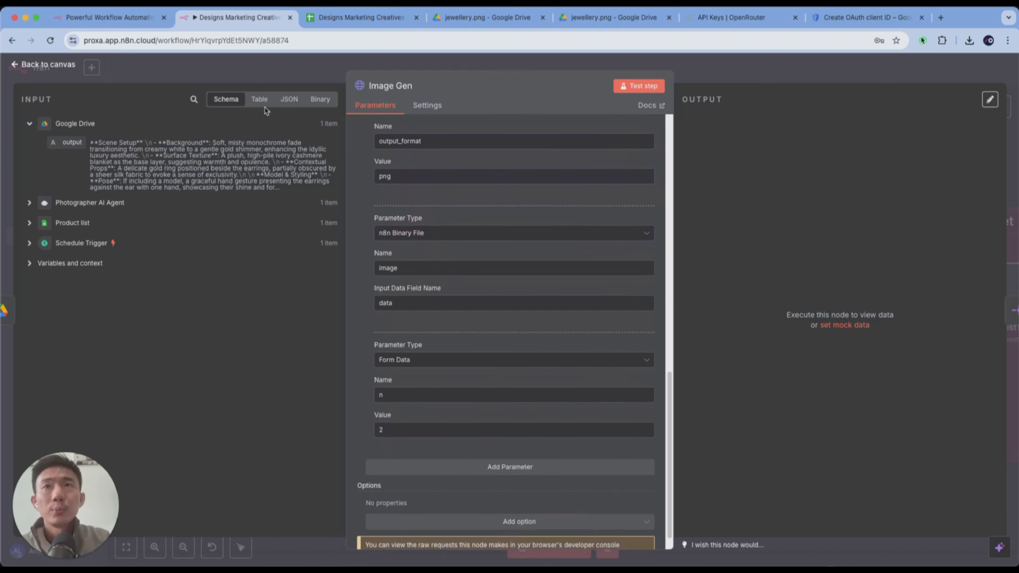
{"action": "left_click", "coordinate": [320, 99]}
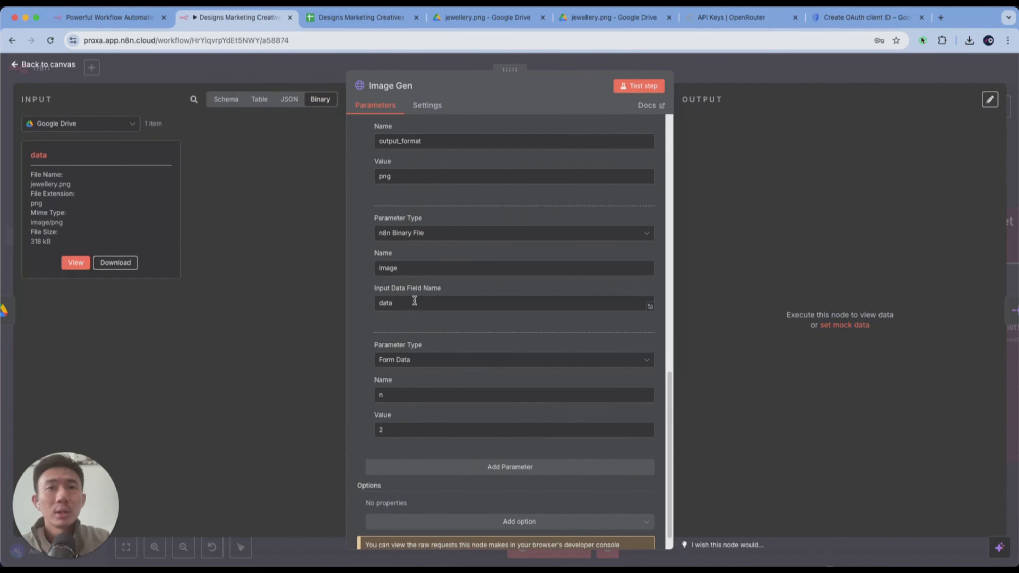
- Check the value of parameter n, test the Image Gen node, and return to the canvas
{"action": "scroll", "coordinate": [415, 301], "scroll_direction": "down", "scroll_amount": 1}
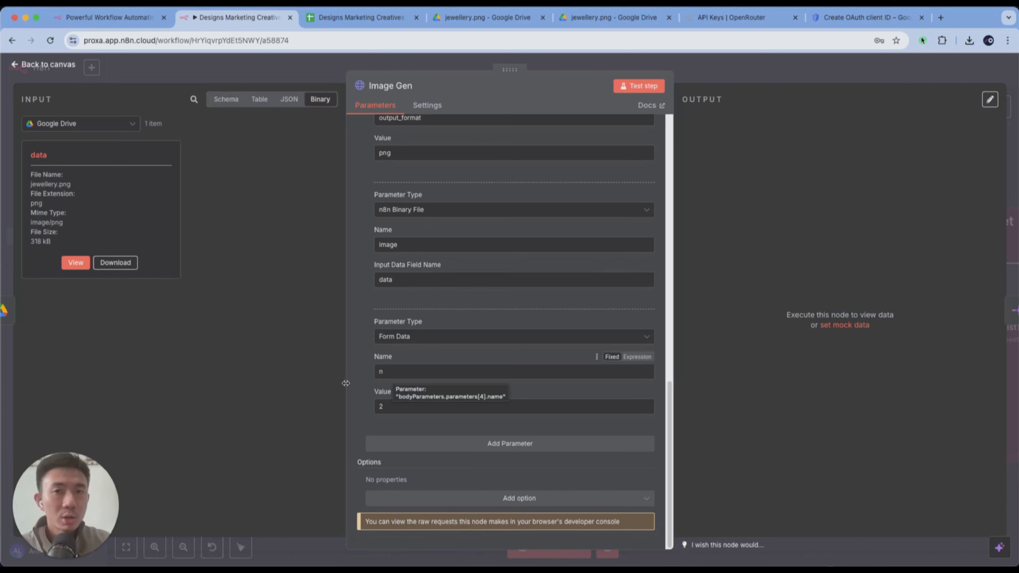
{"action": "left_click", "coordinate": [393, 406]}
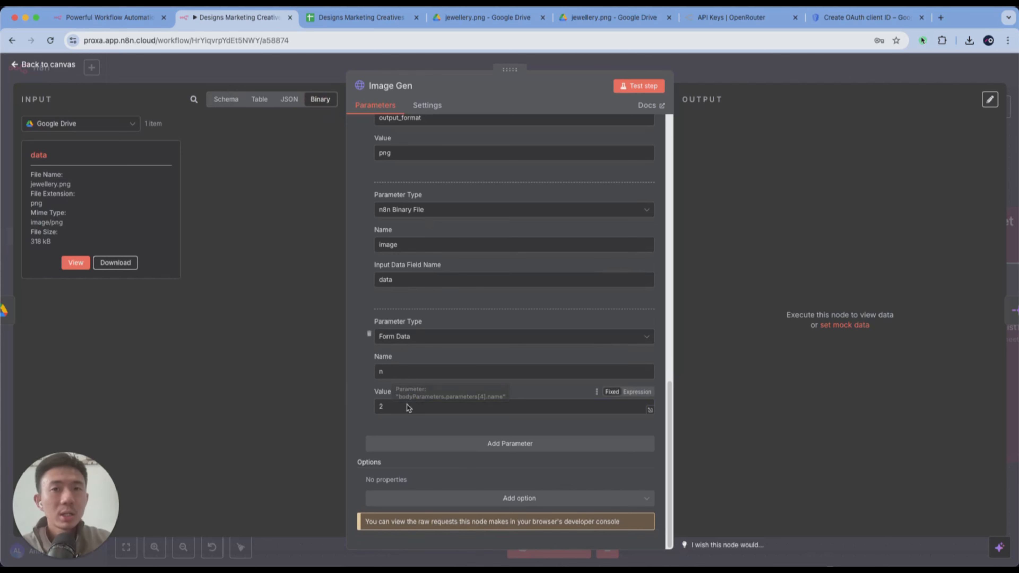
{"action": "left_click", "coordinate": [641, 85]}
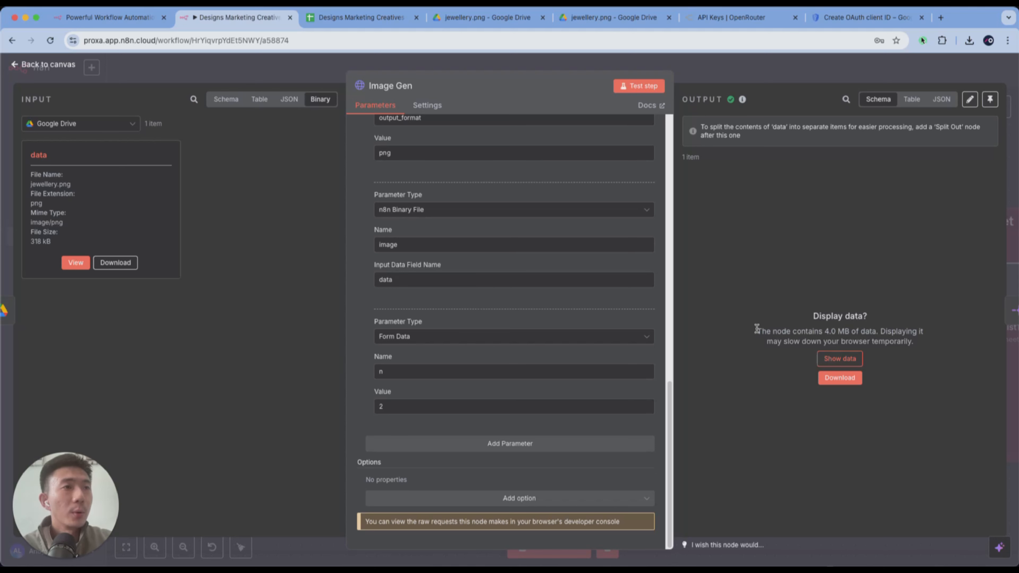
{"action": "left_click_drag", "start_coordinate": [757, 329], "coordinate": [927, 332]}
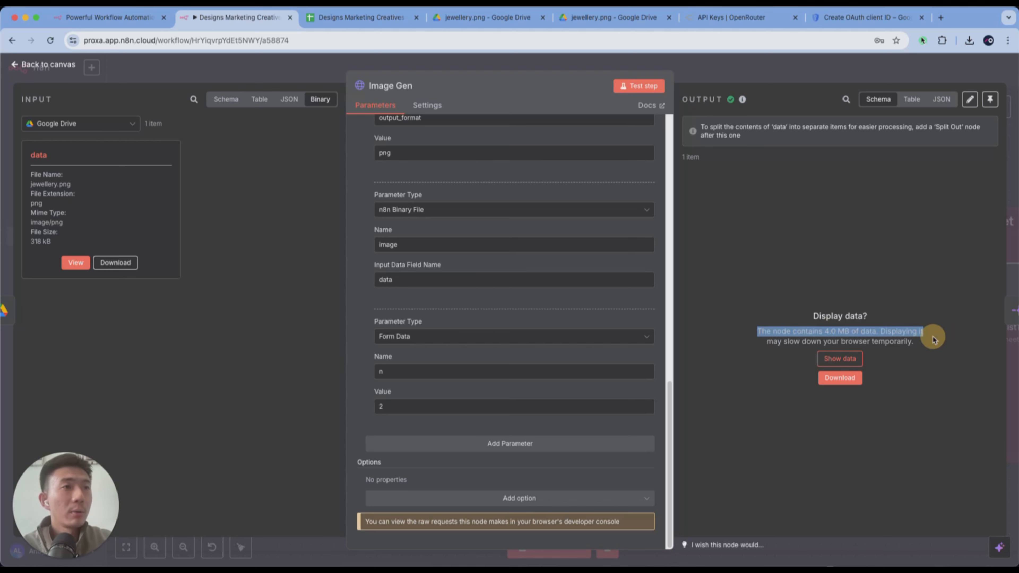
{"action": "left_click", "coordinate": [775, 68]}
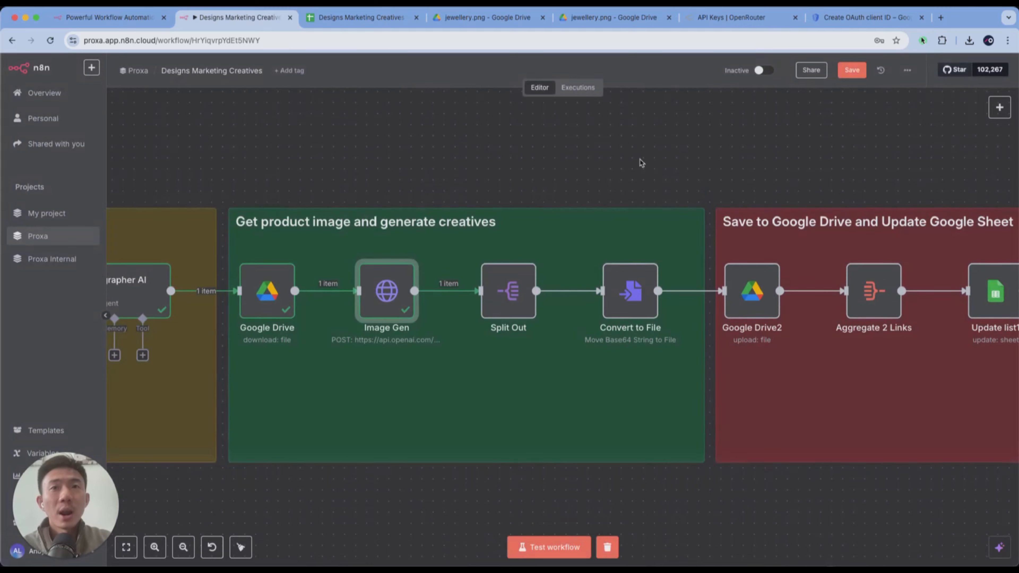
- Pin the Image Gen node's output data on the canvas
{"action": "scroll", "coordinate": [610, 169], "scroll_direction": "right", "scroll_amount": 2}
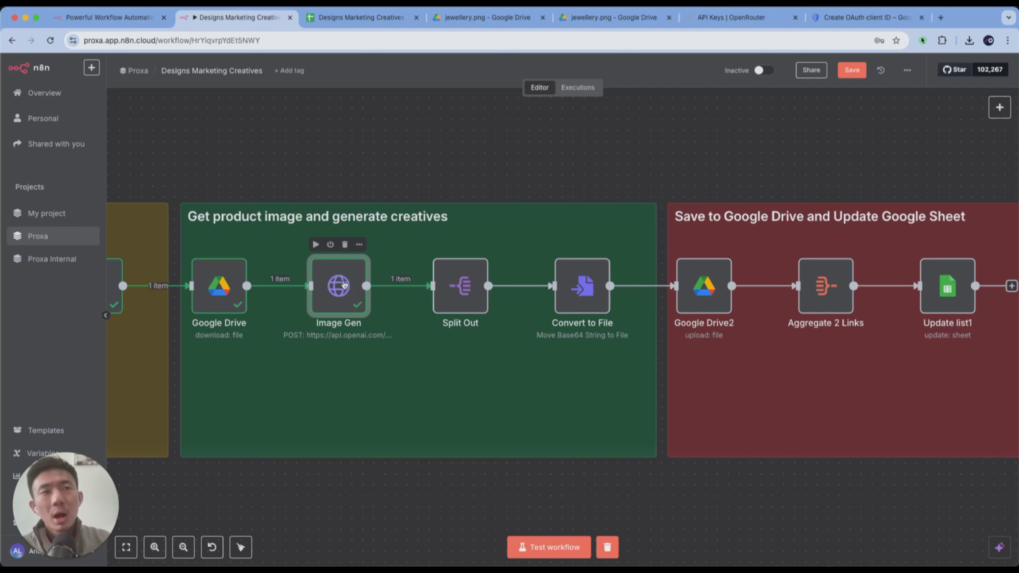
{"action": "right_click", "coordinate": [344, 286]}
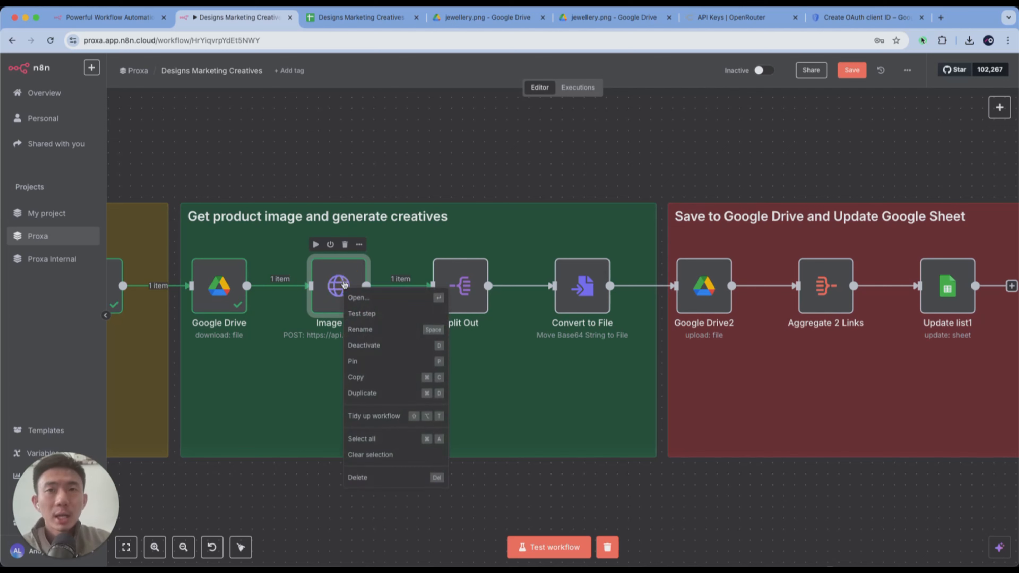
{"action": "left_click", "coordinate": [385, 361]}
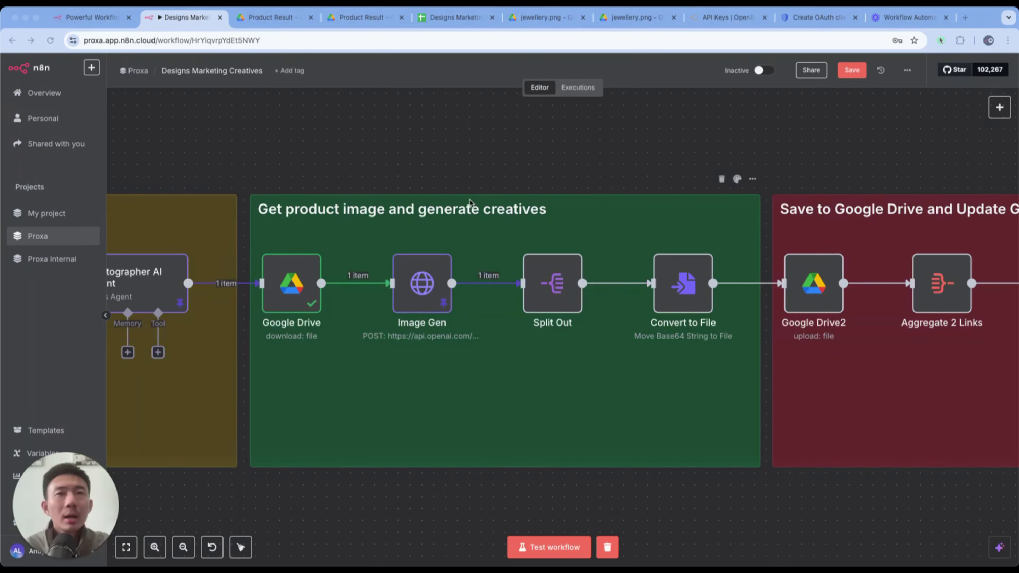
{"action": "scroll", "coordinate": [458, 222], "scroll_direction": "left", "scroll_amount": 2}
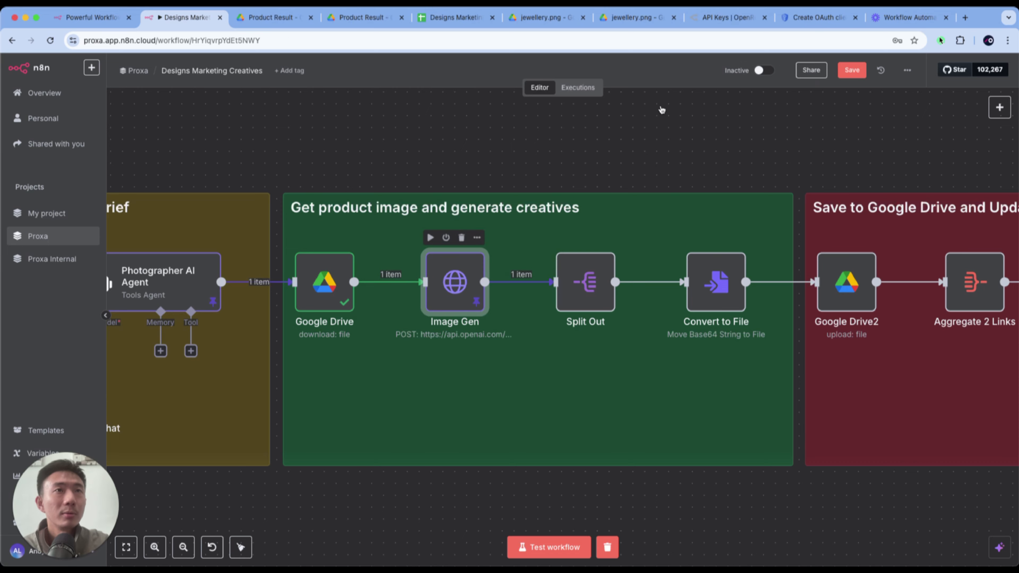
- Open and close the pinned Image Gen node, and view its unpin option without applying it
{"action": "double_click", "coordinate": [451, 279]}
{"action": "left_click", "coordinate": [695, 67]}
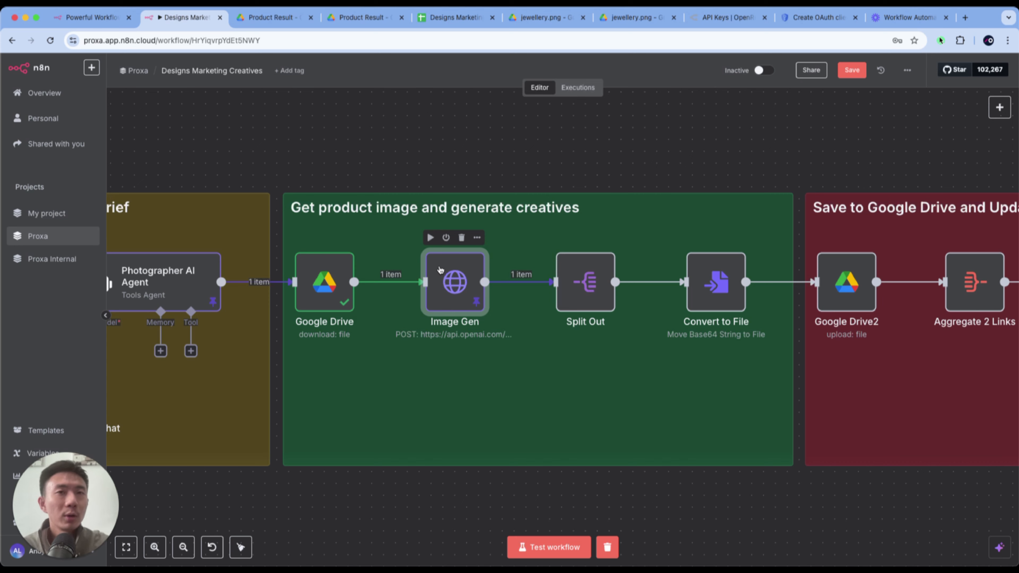
{"action": "scroll", "coordinate": [558, 378], "scroll_direction": "right", "scroll_amount": 1}
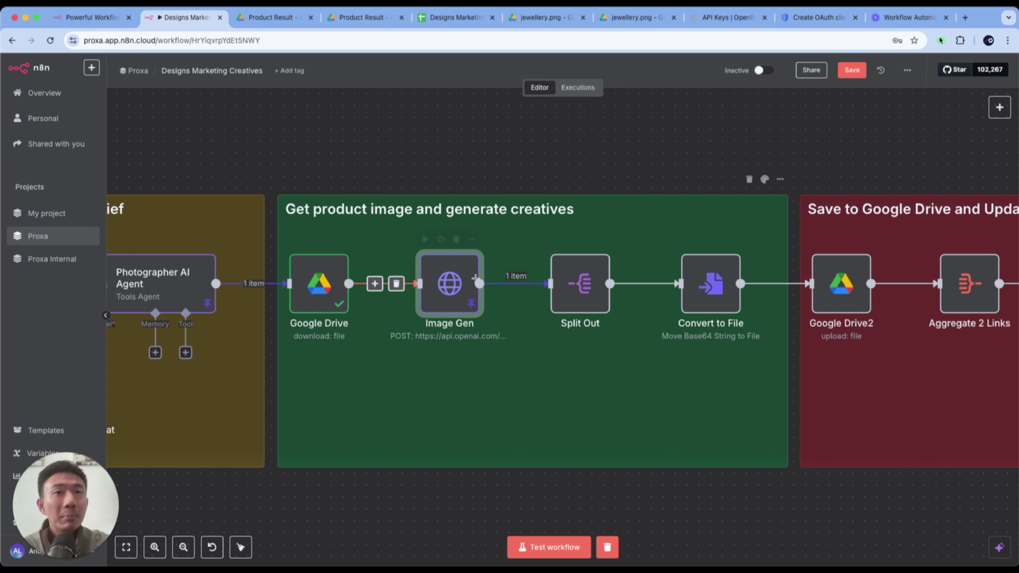
{"action": "right_click", "coordinate": [465, 287]}
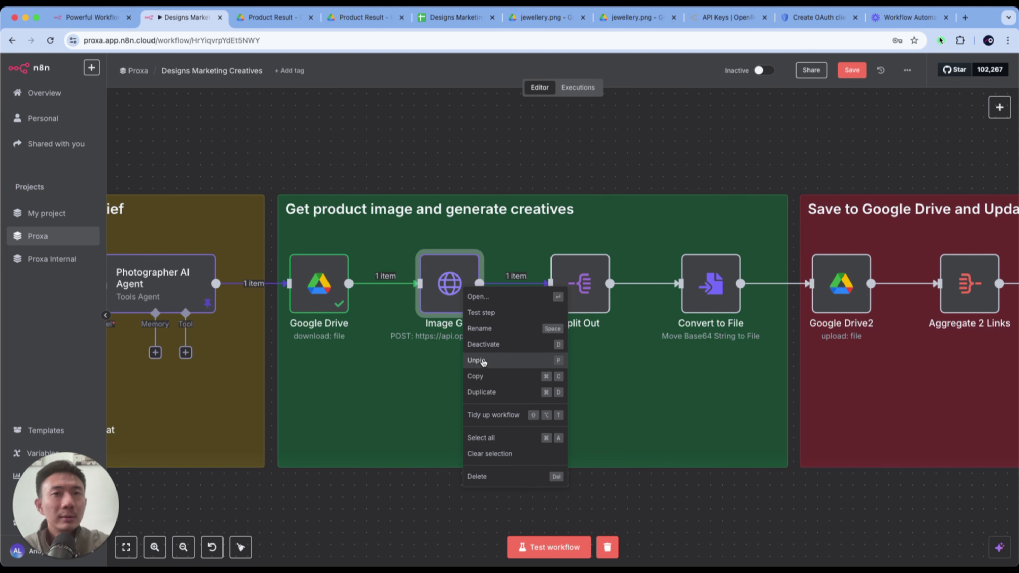
{"action": "left_click", "coordinate": [484, 157]}
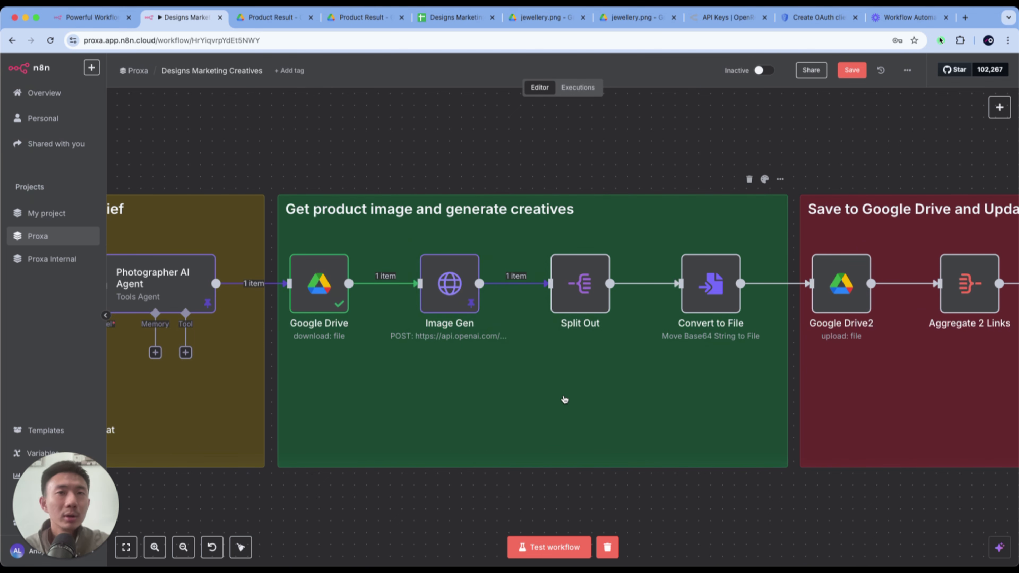
- Search the node library for "spli" to find the Split Out node, and close it without adding anything
{"action": "scroll", "coordinate": [564, 399], "scroll_direction": "right", "scroll_amount": 5}
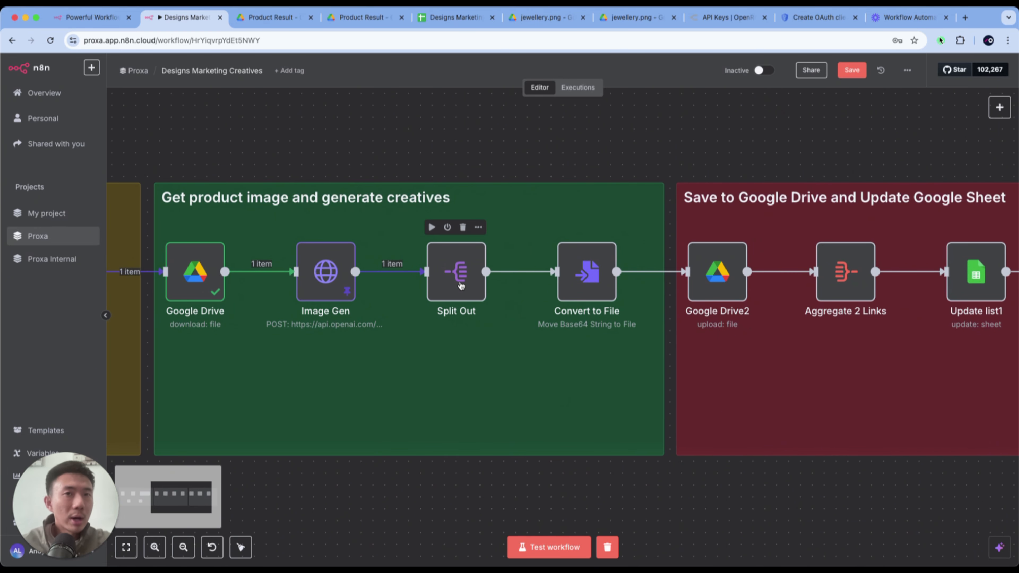
{"action": "left_click", "coordinate": [989, 111]}
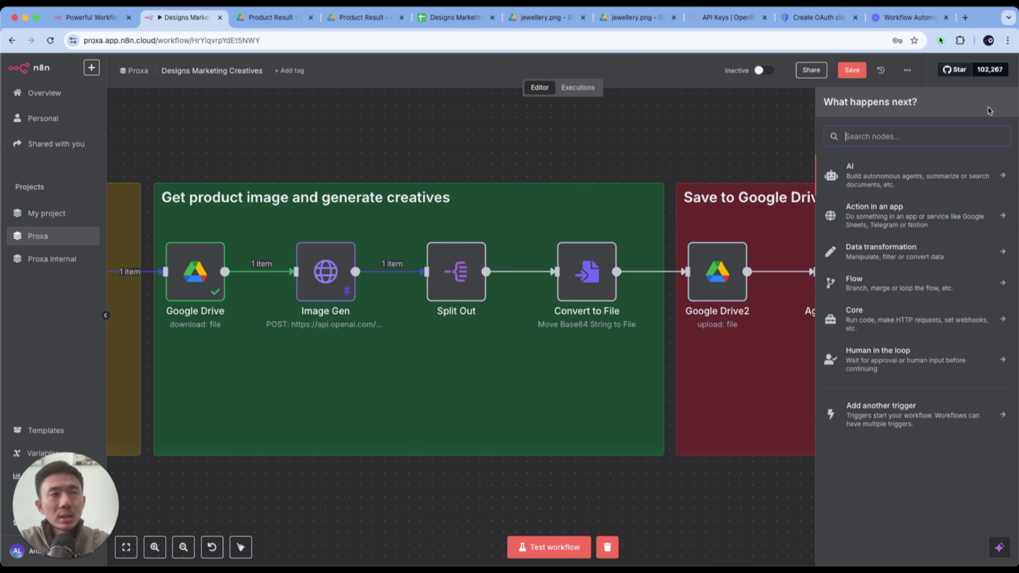
{"action": "type", "text": "spli"}
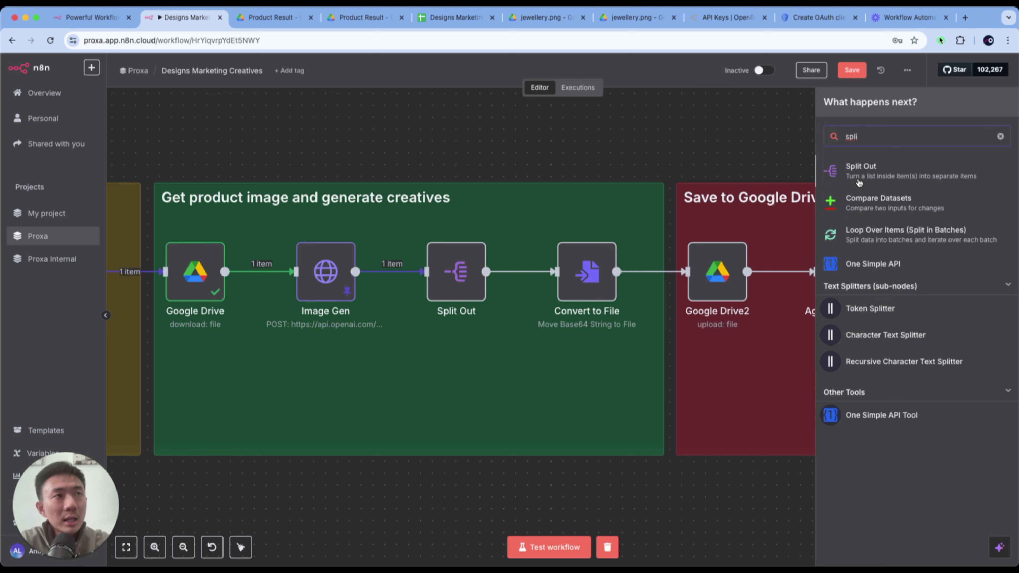
{"action": "left_click", "coordinate": [512, 228]}
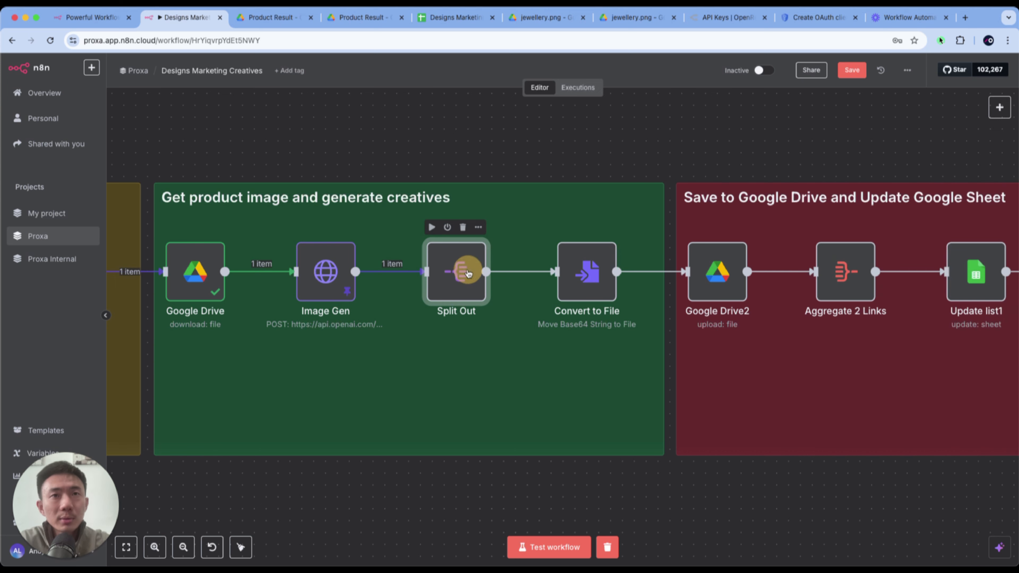
- Check the Fields To Split Out setting in the Split Out node, test the node, and return to the canvas
{"action": "double_click", "coordinate": [466, 268]}
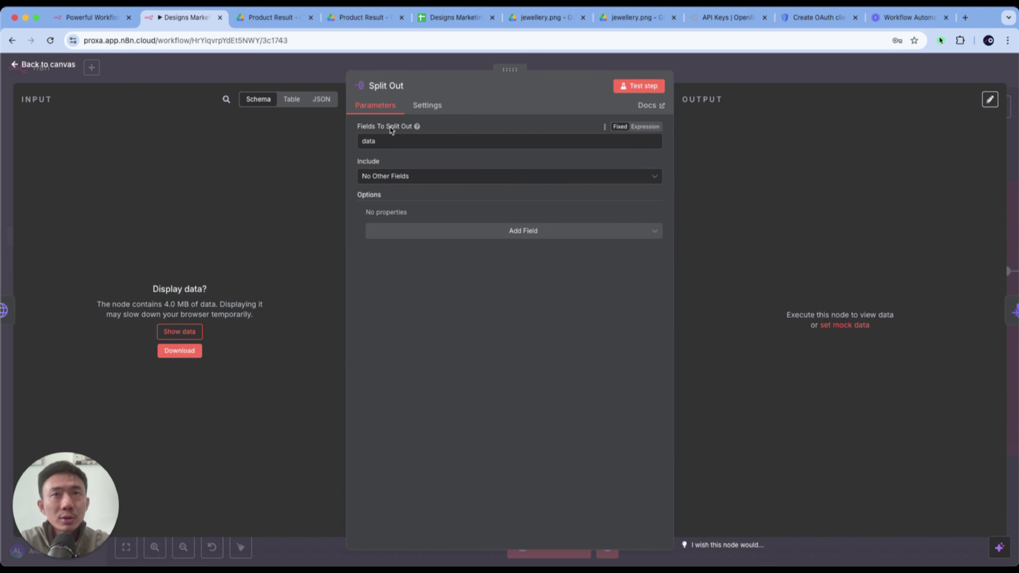
{"action": "left_click", "coordinate": [393, 149]}
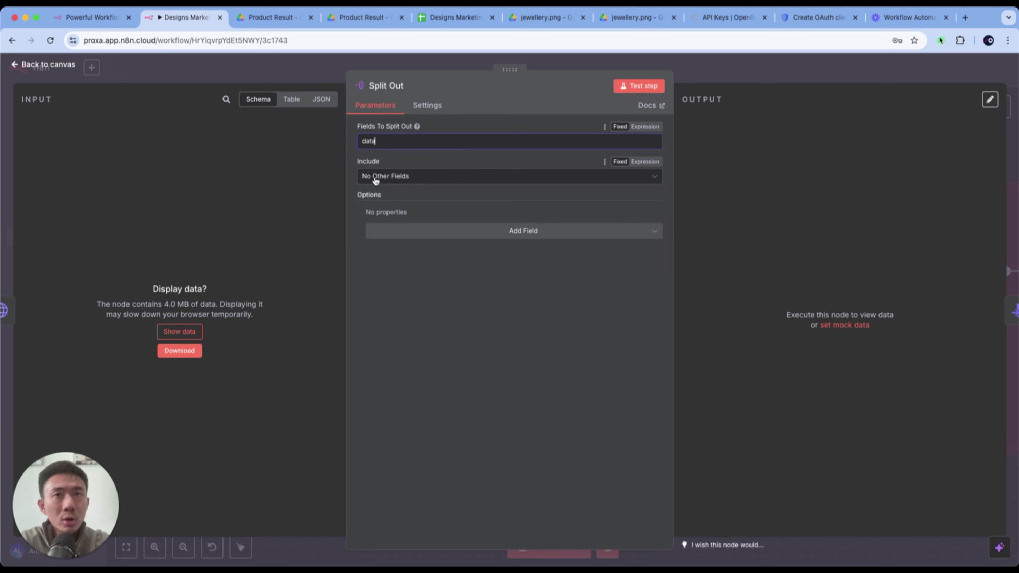
{"action": "left_click", "coordinate": [626, 91]}
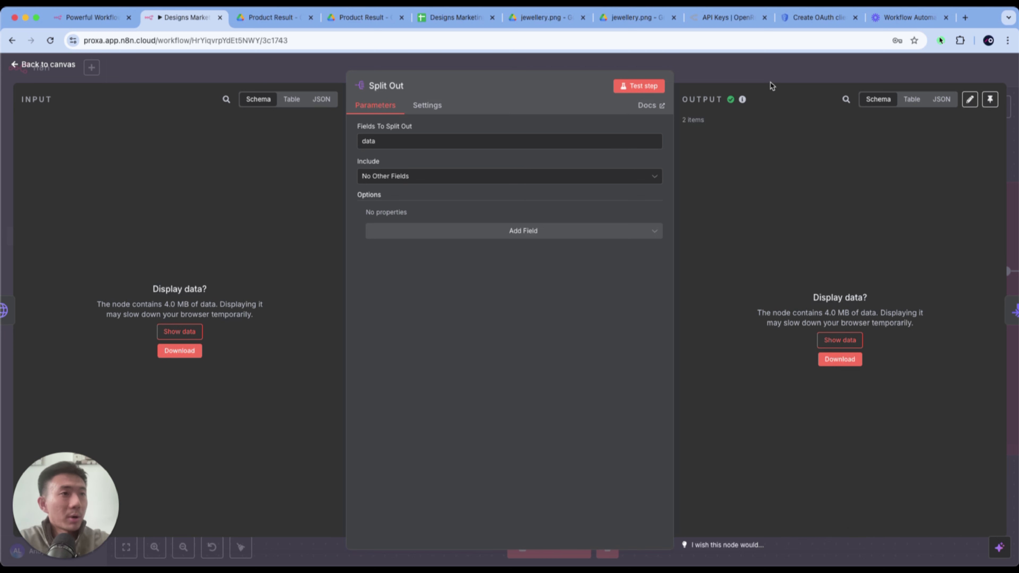
{"action": "left_click", "coordinate": [761, 70]}
- Open the Image Gen node and review its n parameter at the end of the body parameters
{"action": "scroll", "coordinate": [559, 348], "scroll_direction": "right", "scroll_amount": 2}
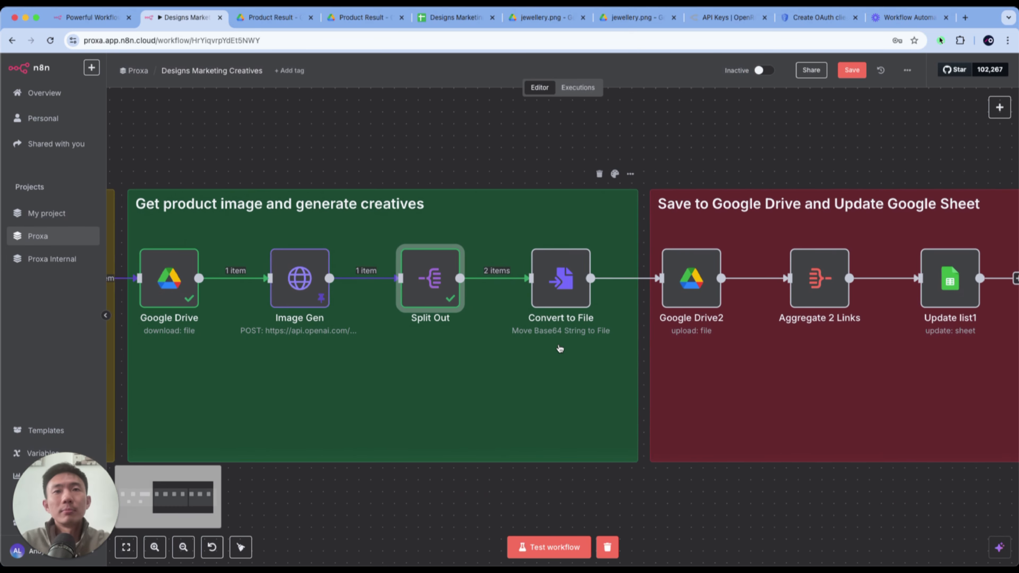
{"action": "scroll", "coordinate": [560, 349], "scroll_direction": "right", "scroll_amount": 1}
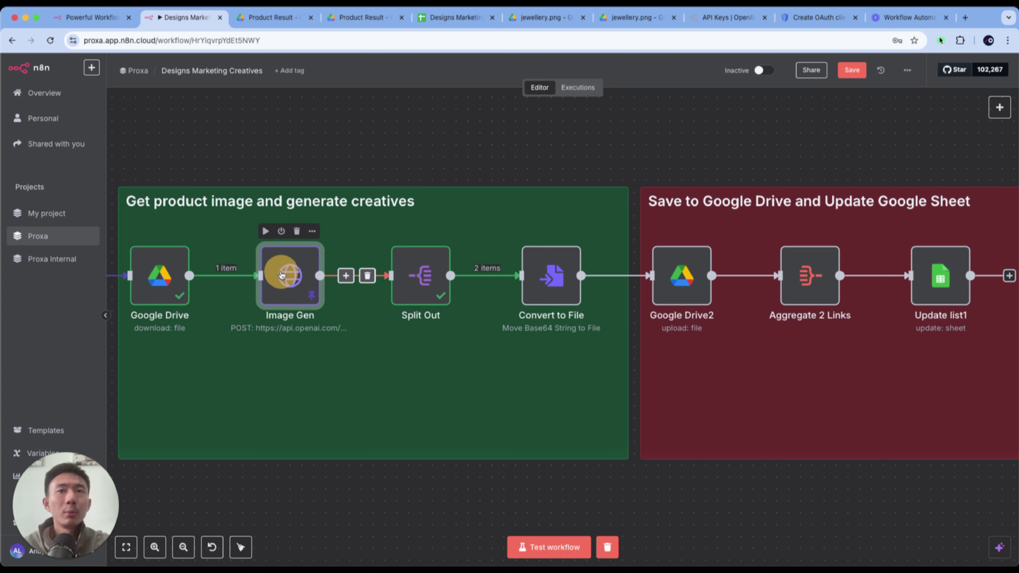
{"action": "double_click", "coordinate": [289, 270]}
{"action": "scroll", "coordinate": [552, 401], "scroll_direction": "down", "scroll_amount": 10}
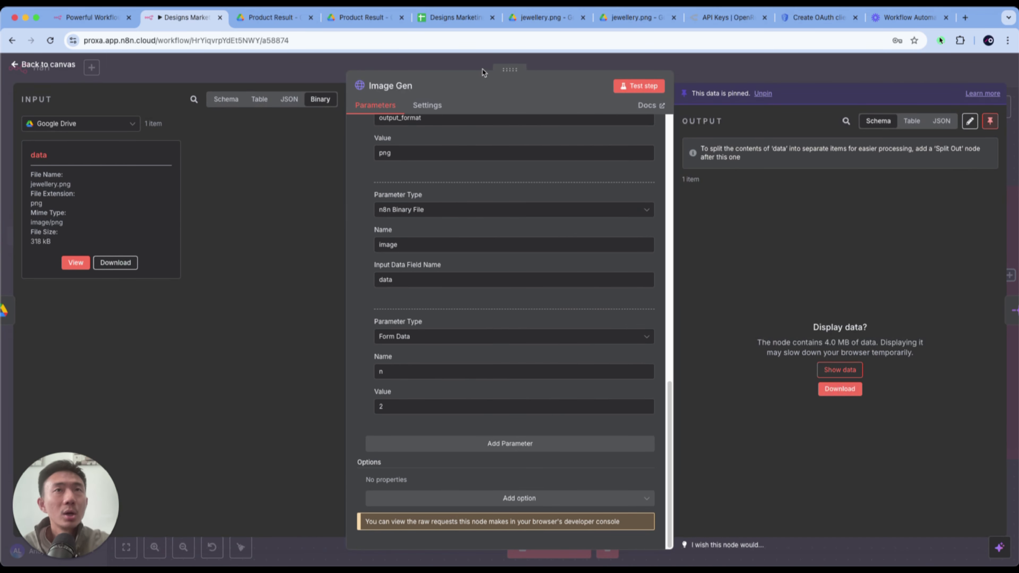
{"action": "left_click", "coordinate": [474, 58]}
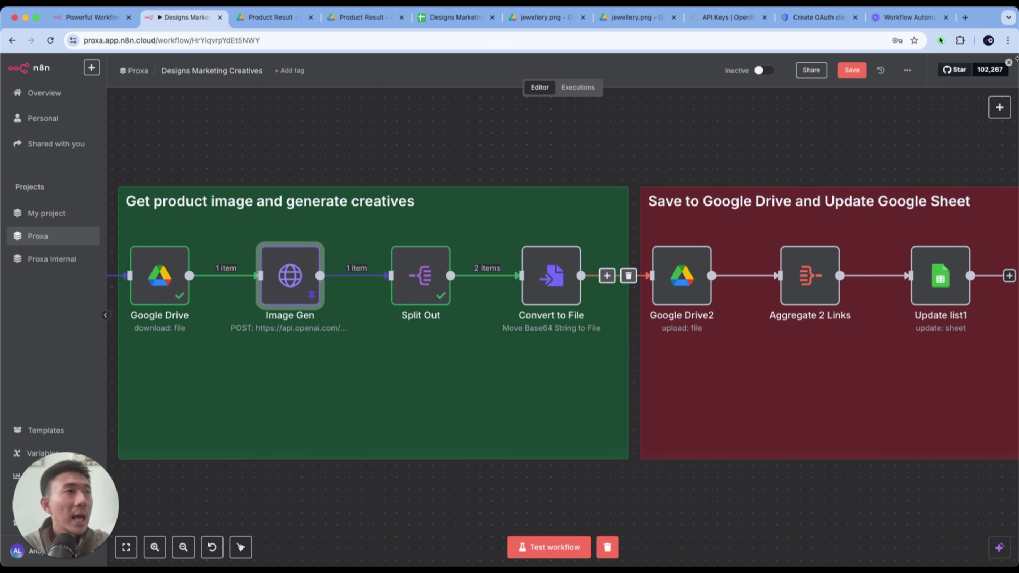
- Search the node library for "conver" to find the Convert to File node, and close it without adding anything
{"action": "left_click", "coordinate": [999, 107]}
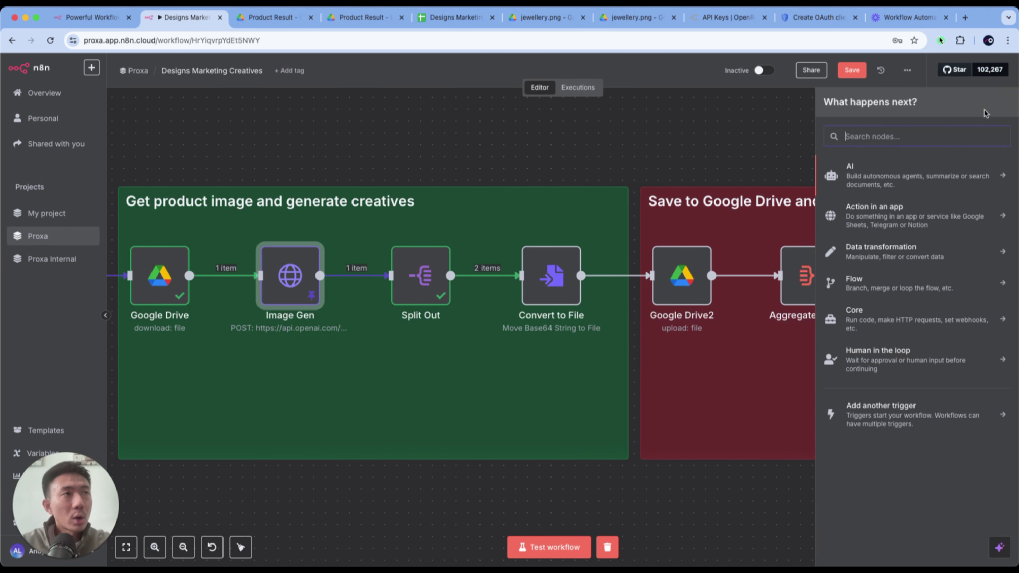
{"action": "left_click", "coordinate": [962, 134]}
{"action": "type", "text": "conver"}
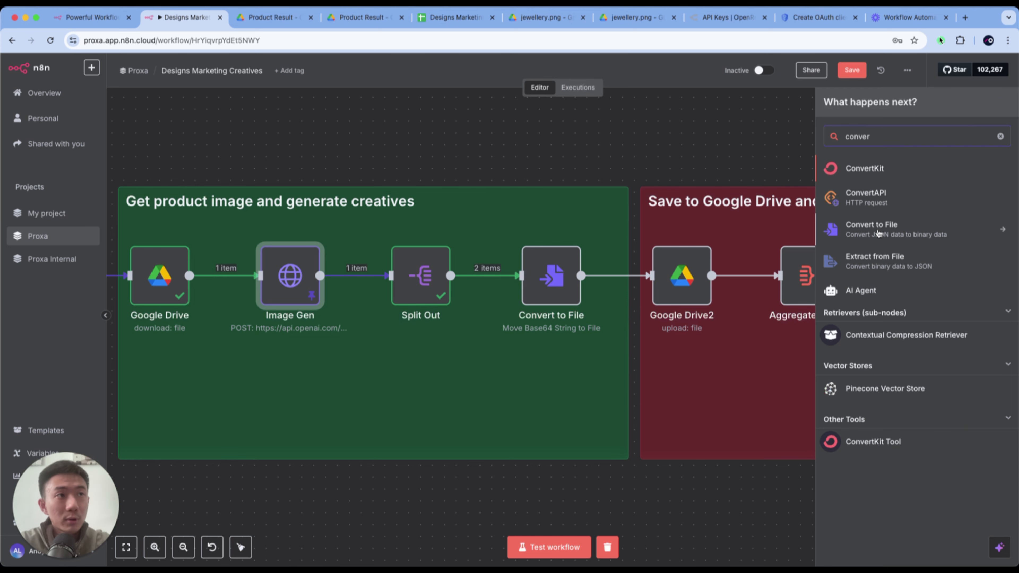
{"action": "key", "text": "Escape"}
- Test the Convert to File node and preview both output PNG files before returning to the canvas
{"action": "double_click", "coordinate": [551, 275]}
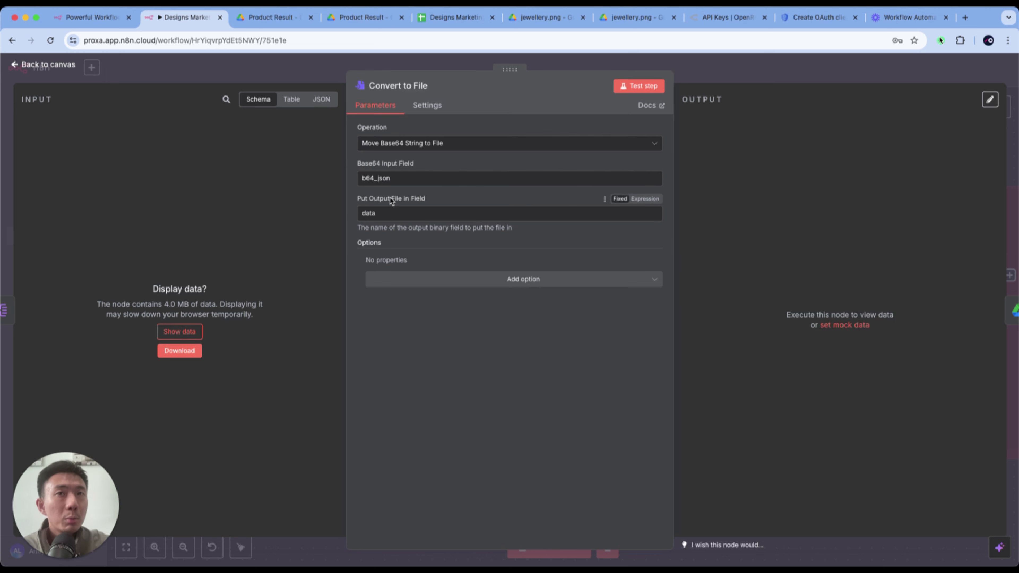
{"action": "left_click", "coordinate": [630, 95]}
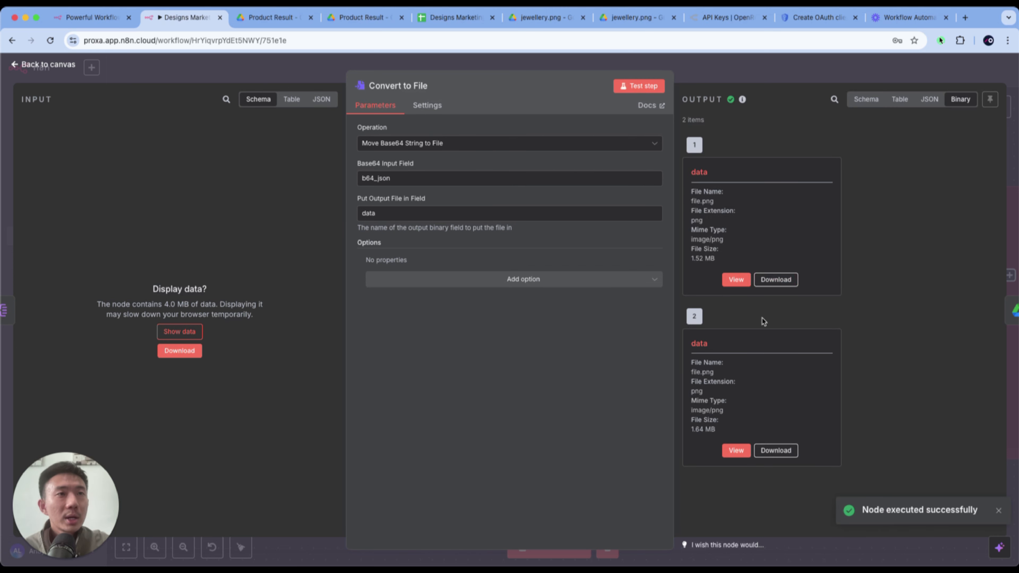
{"action": "left_click", "coordinate": [730, 283]}
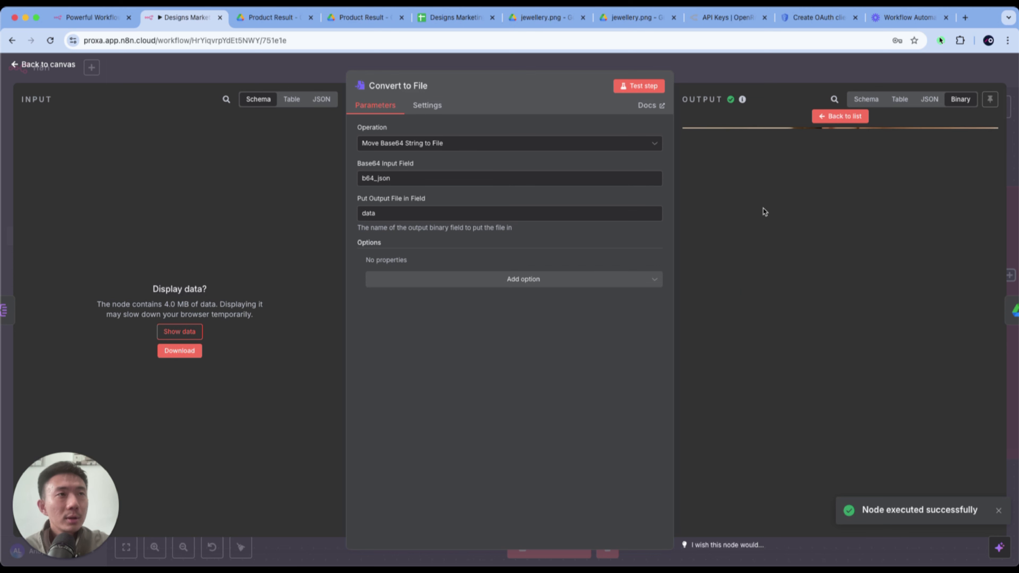
{"action": "left_click", "coordinate": [830, 116]}
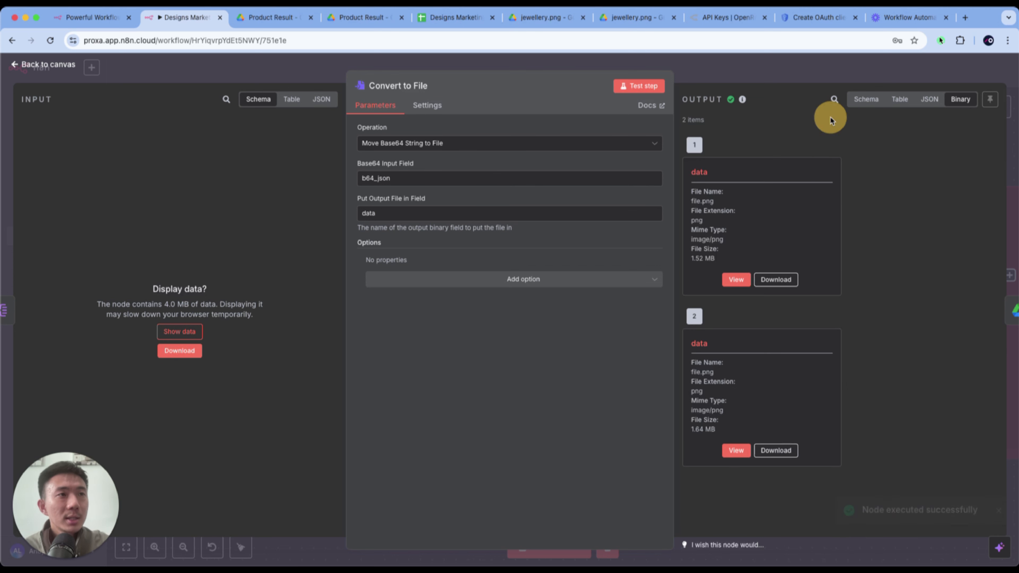
{"action": "left_click", "coordinate": [735, 448]}
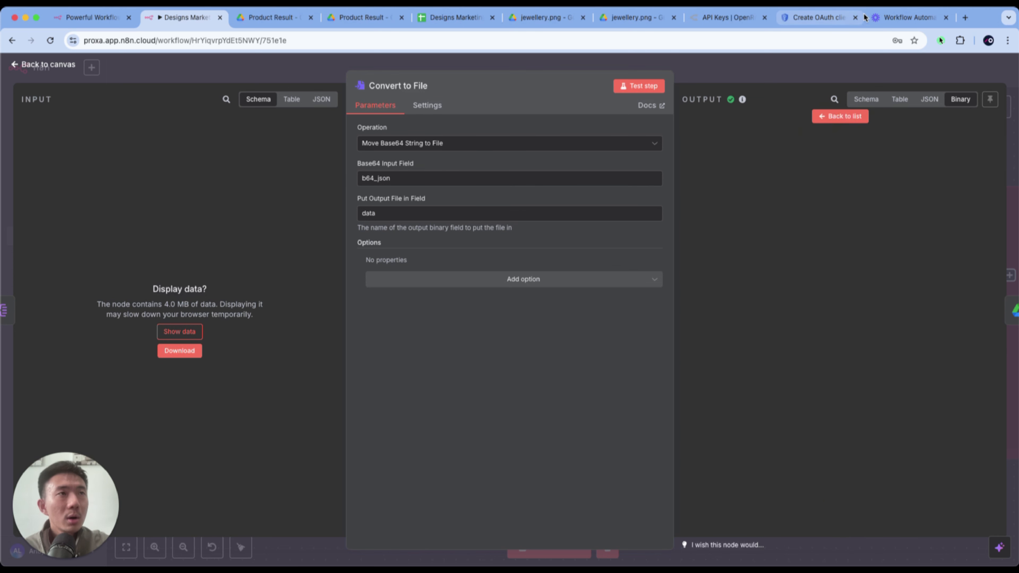
{"action": "left_click", "coordinate": [836, 117]}
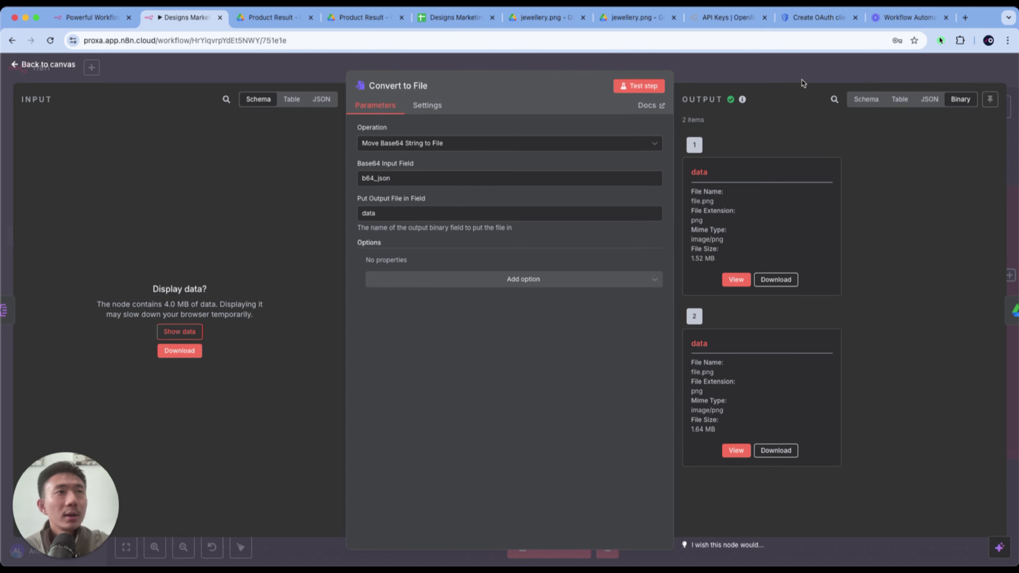
{"action": "left_click", "coordinate": [798, 75]}
- Open the Google Drive2 upload node and examine its File Name expression
{"action": "scroll", "coordinate": [544, 277], "scroll_direction": "right", "scroll_amount": 10}
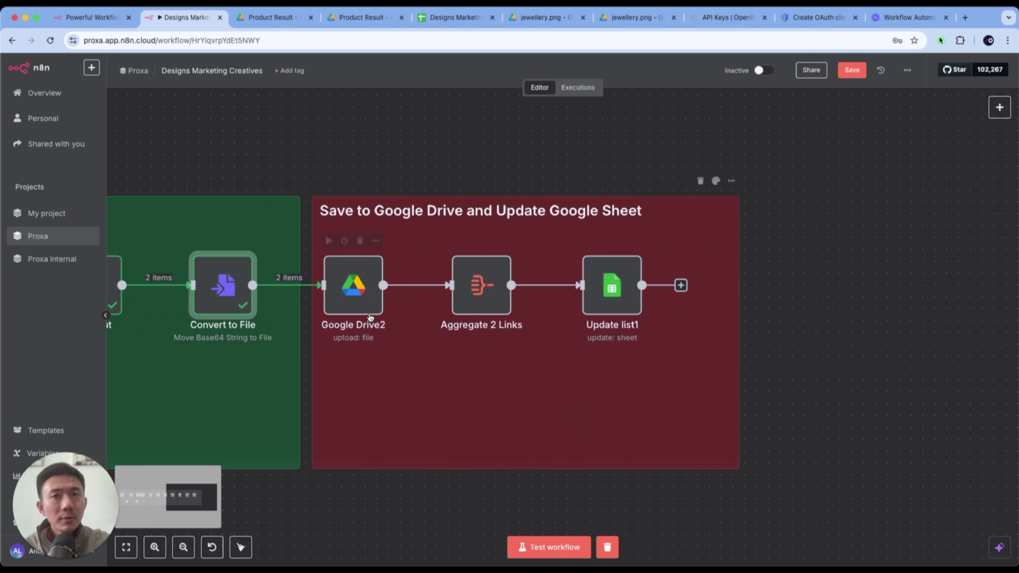
{"action": "left_click", "coordinate": [363, 306]}
{"action": "double_click", "coordinate": [363, 306]}
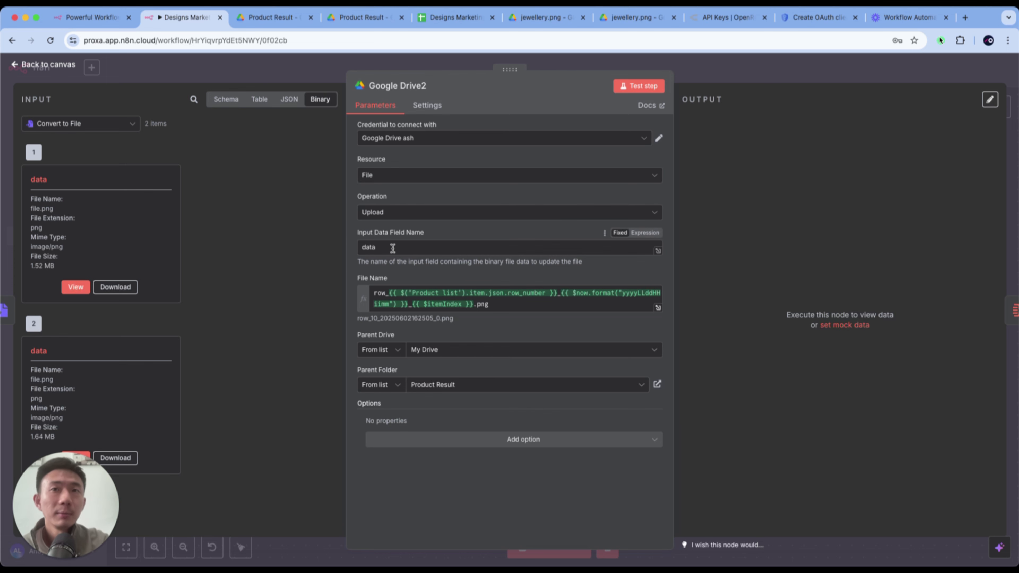
{"action": "left_click", "coordinate": [378, 290]}
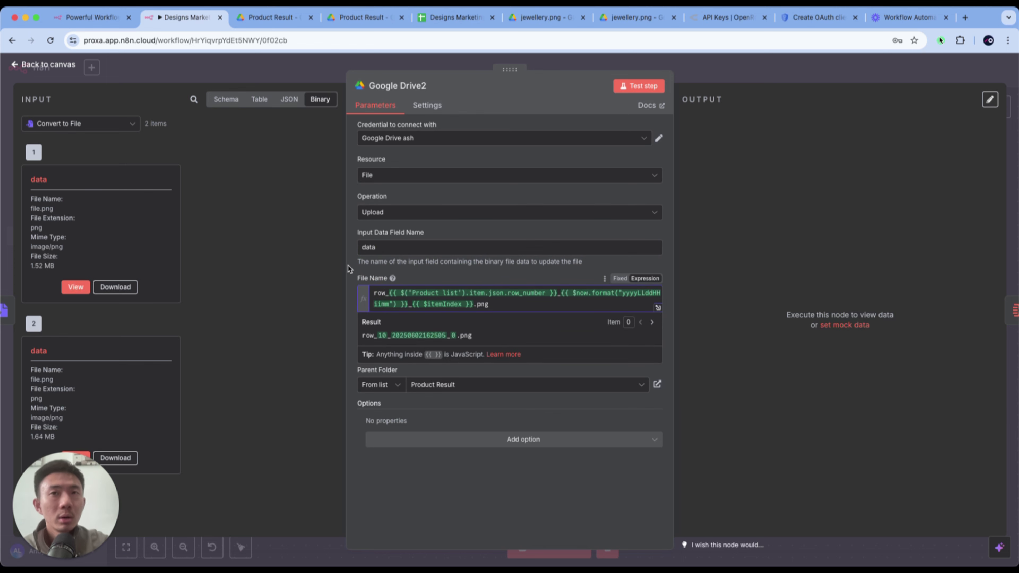
{"action": "left_click", "coordinate": [347, 266]}
{"action": "left_click", "coordinate": [384, 295]}
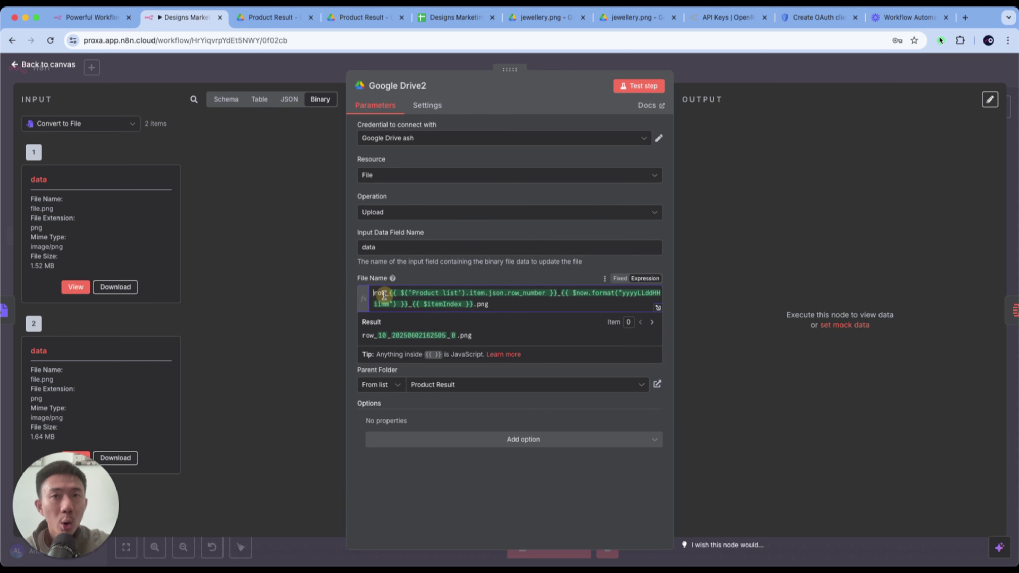
- Compare Product list's row_number in the input schema with the File Name expression, and examine its date and item index parts
{"action": "left_click", "coordinate": [231, 104]}
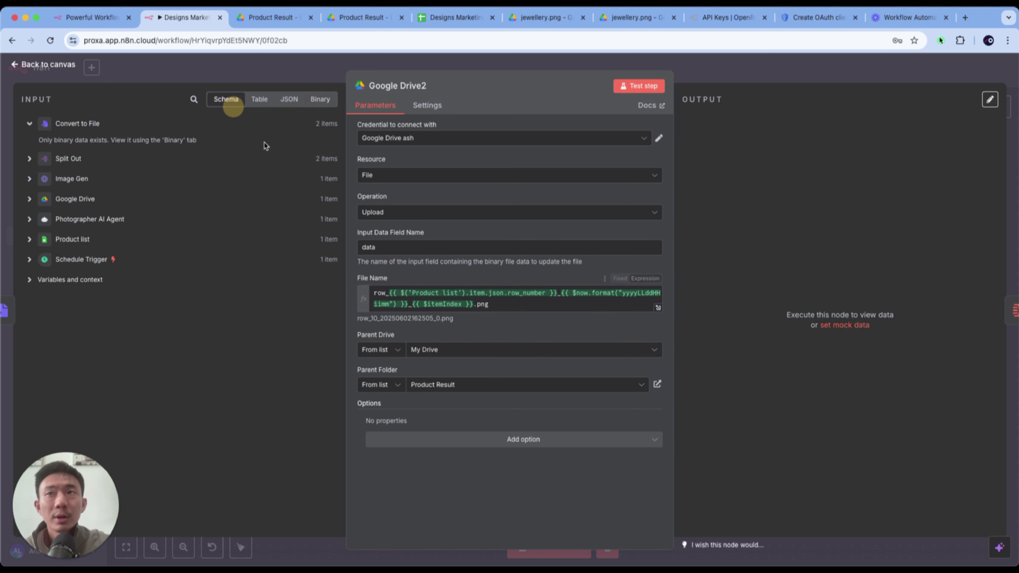
{"action": "left_click", "coordinate": [30, 241]}
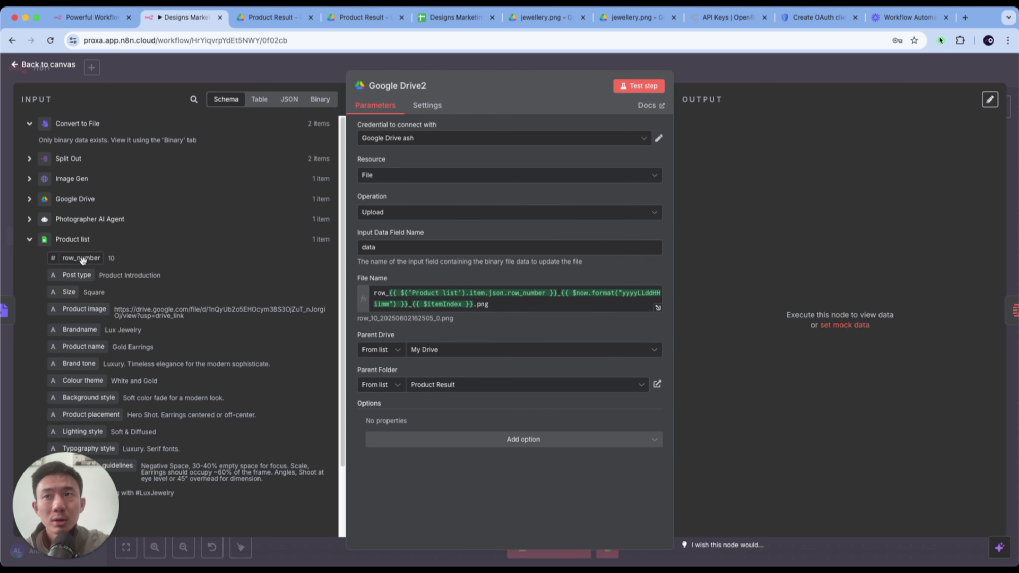
{"action": "left_click_drag", "start_coordinate": [82, 260], "coordinate": [139, 258]}
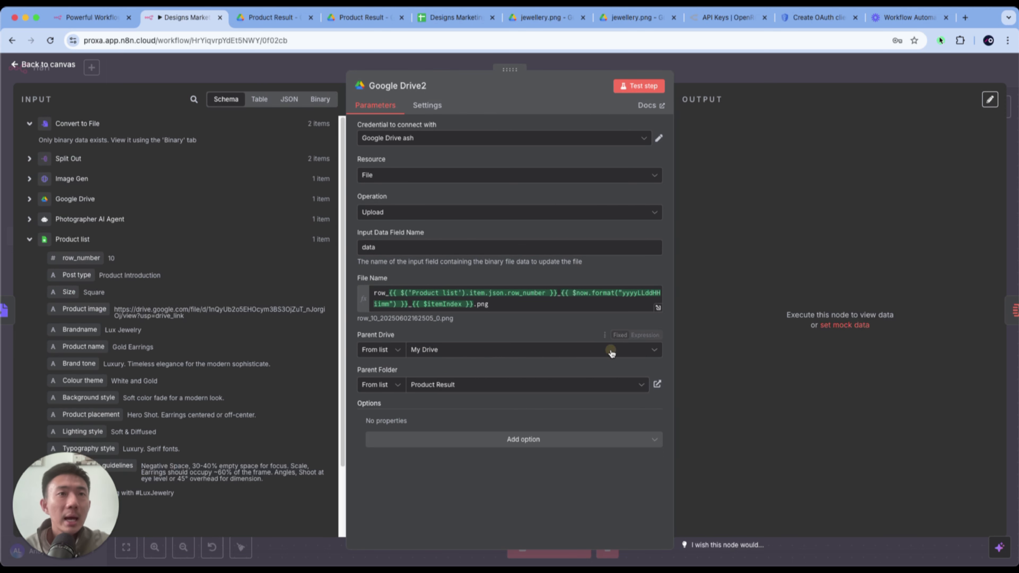
{"action": "left_click_drag", "start_coordinate": [562, 292], "coordinate": [474, 305]}
{"action": "left_click", "coordinate": [625, 294]}
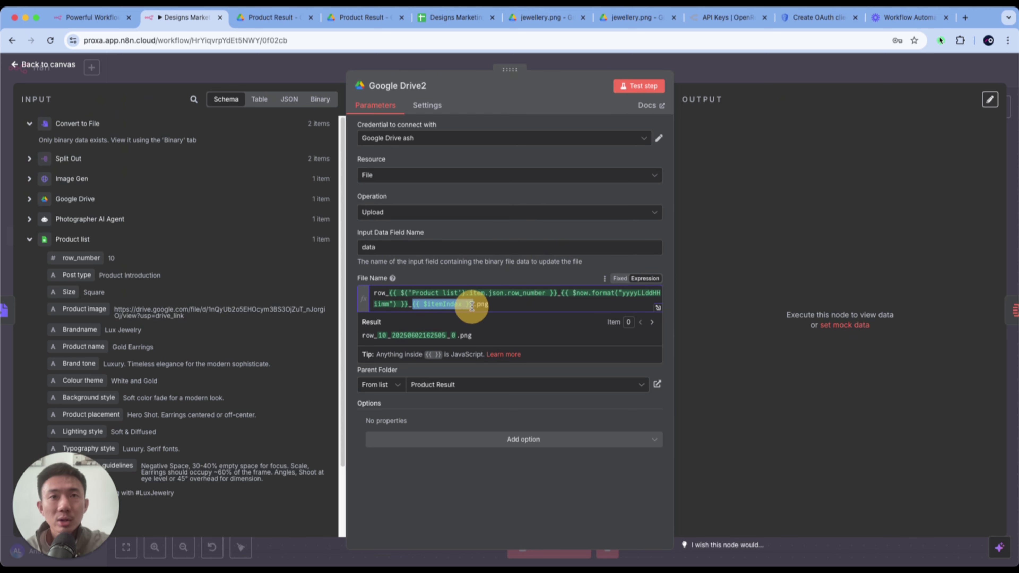
{"action": "left_click", "coordinate": [522, 275]}
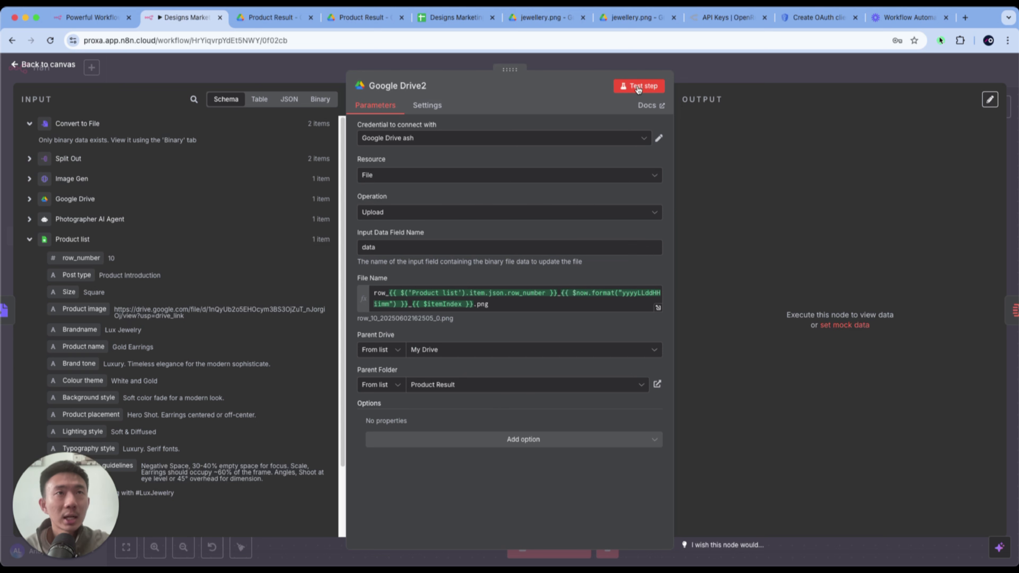
- Test the Google Drive2 upload node and reload the Product Result folder in Google Drive
{"action": "left_click", "coordinate": [638, 86]}
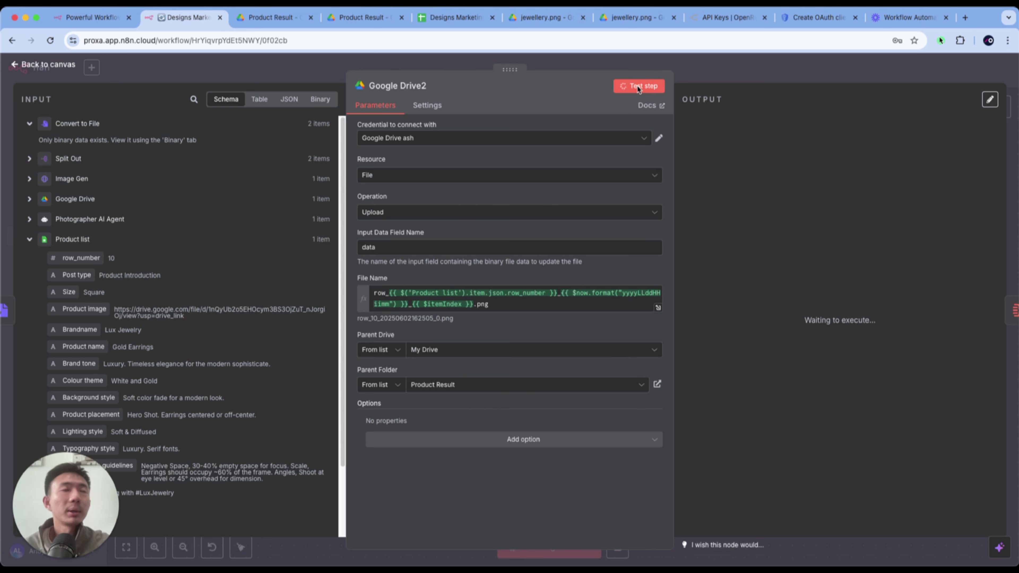
{"action": "left_click", "coordinate": [251, 22]}
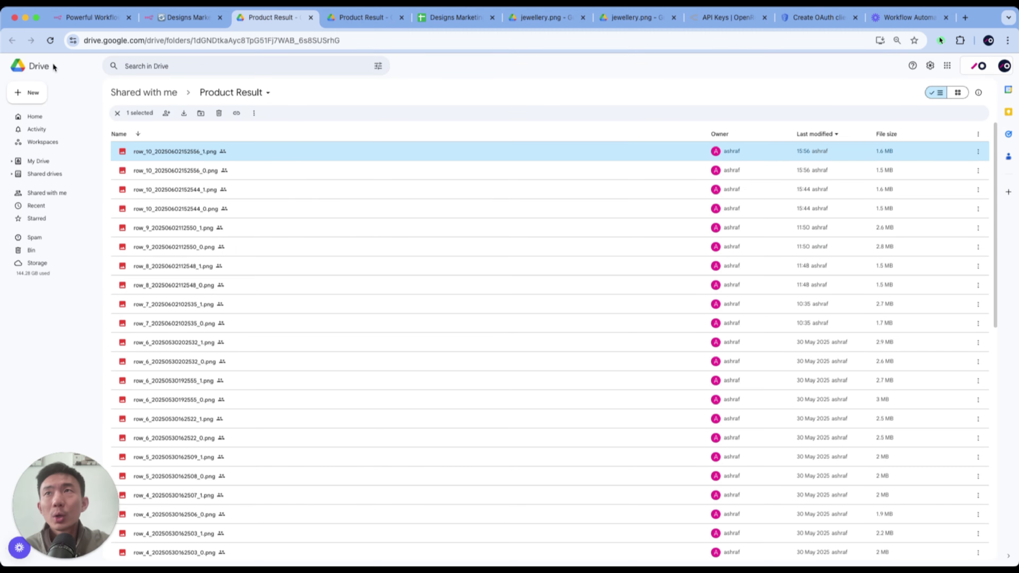
{"action": "left_click", "coordinate": [50, 40]}
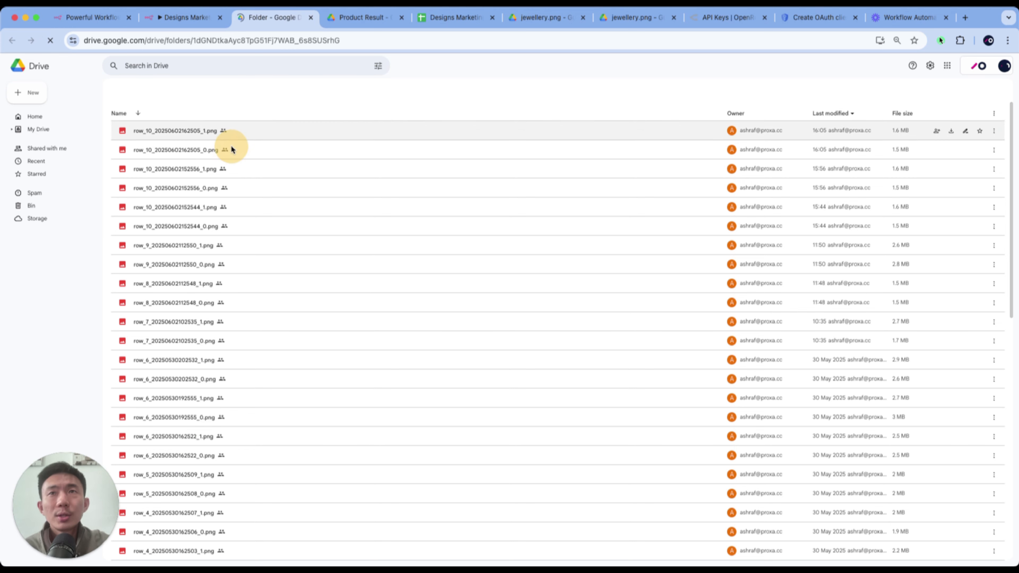
- Open the two newest row_10 images in the Product Result folder, and switch back to the n8n workflow
{"action": "left_click", "coordinate": [212, 171]}
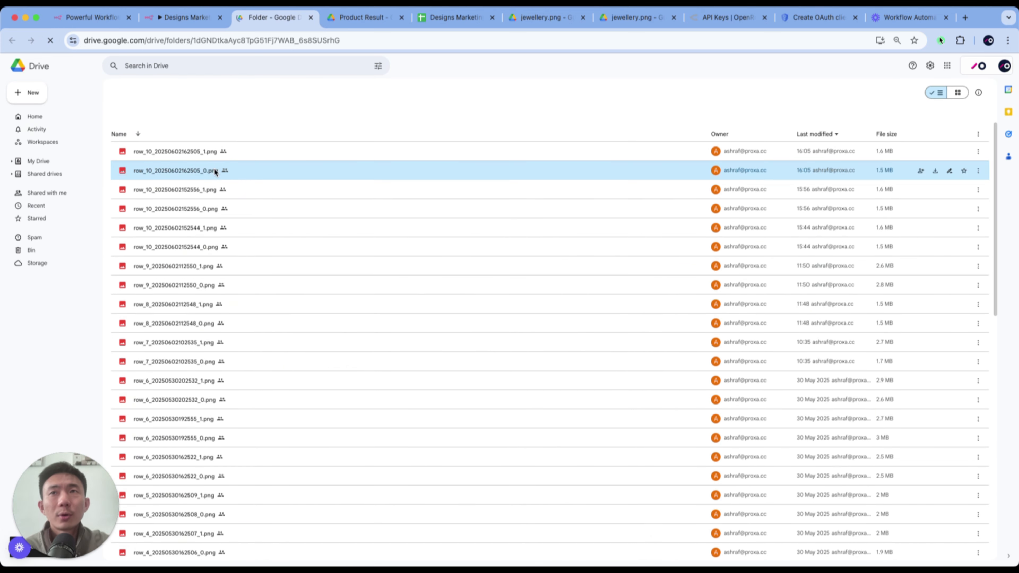
{"action": "double_click", "coordinate": [212, 171]}
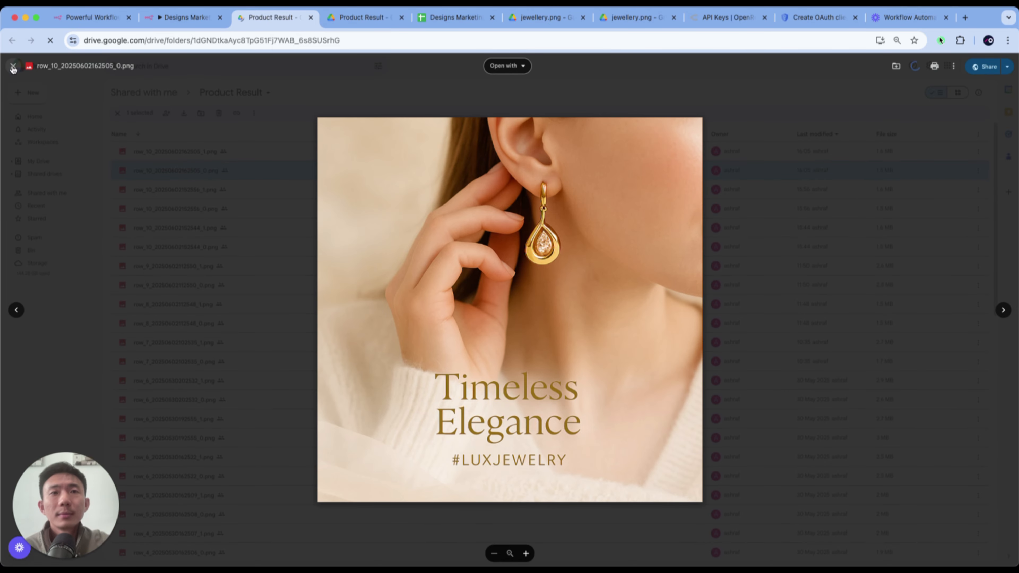
{"action": "left_click", "coordinate": [13, 67]}
{"action": "double_click", "coordinate": [194, 152]}
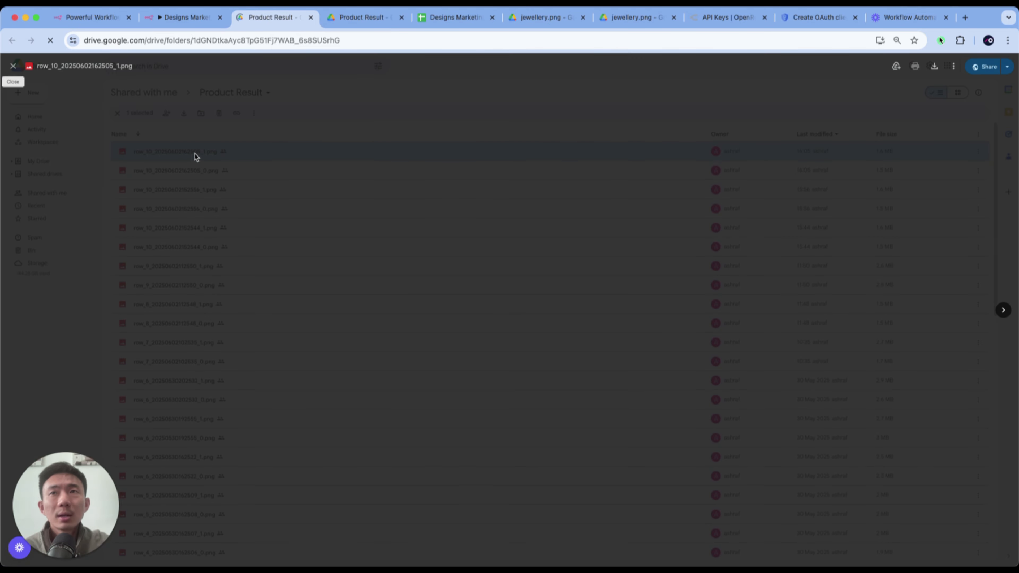
{"action": "left_click", "coordinate": [14, 66]}
{"action": "left_click", "coordinate": [173, 18]}
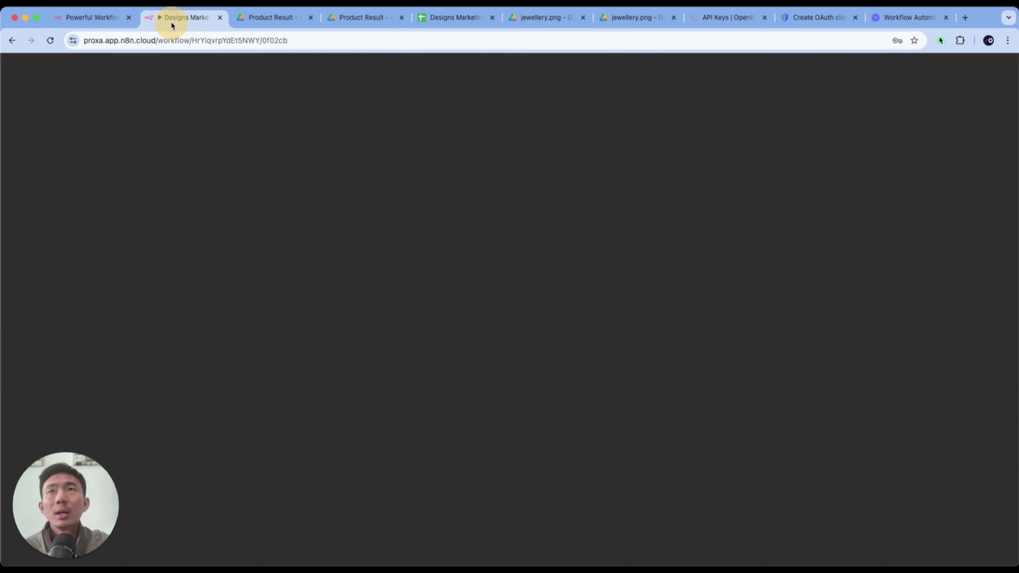
- Return to the workflow canvas and search the node library for "agg" to look up the Aggregate node
{"action": "left_click", "coordinate": [313, 63]}
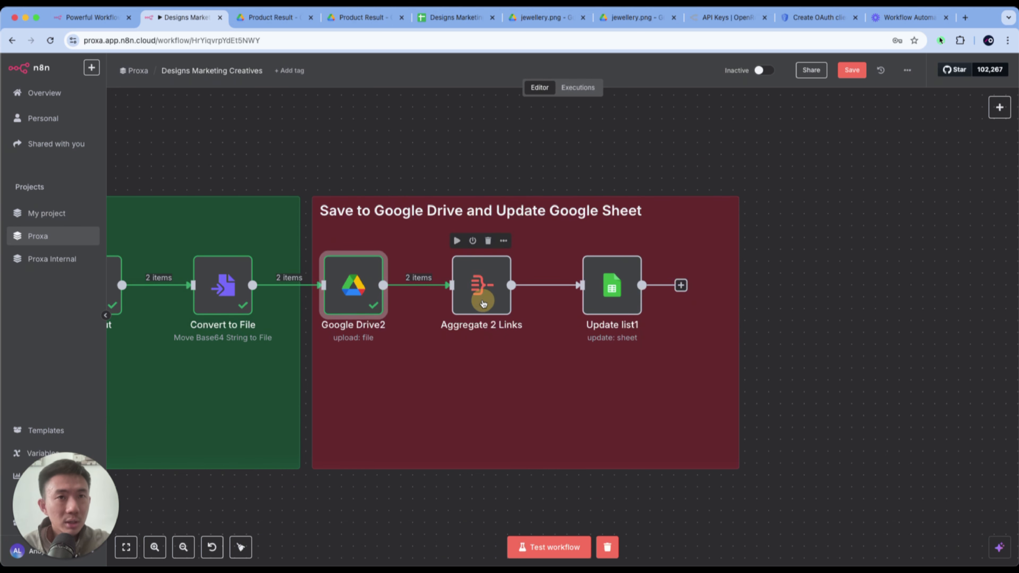
{"action": "left_click", "coordinate": [483, 304]}
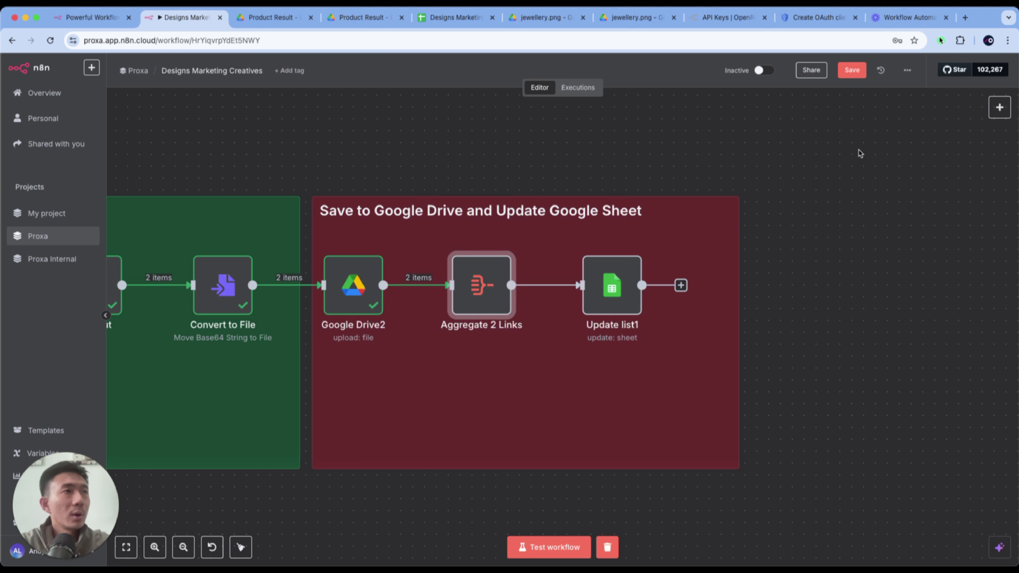
{"action": "left_click", "coordinate": [999, 107]}
{"action": "type", "text": "agg"}
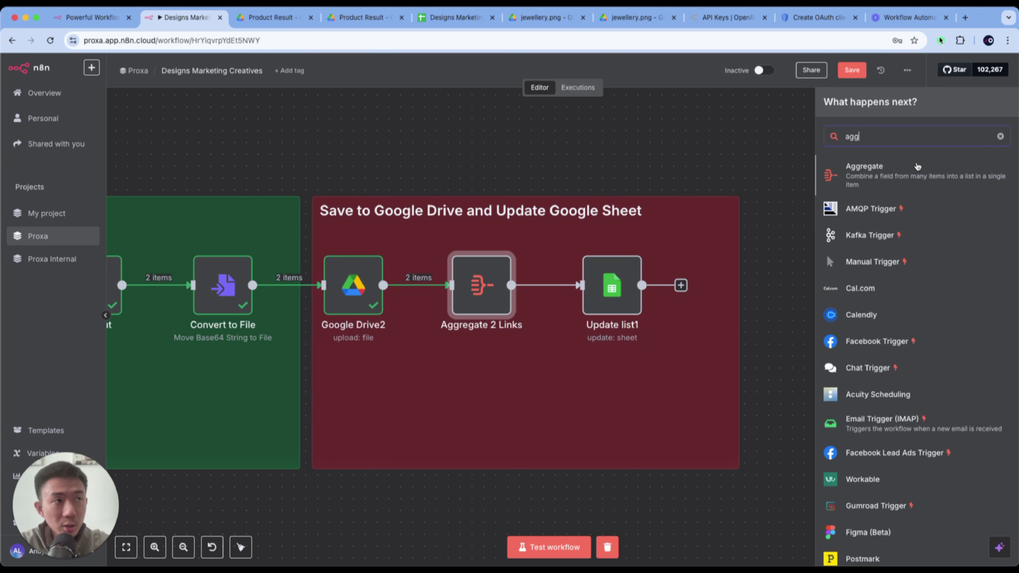
{"action": "key", "text": "Escape"}
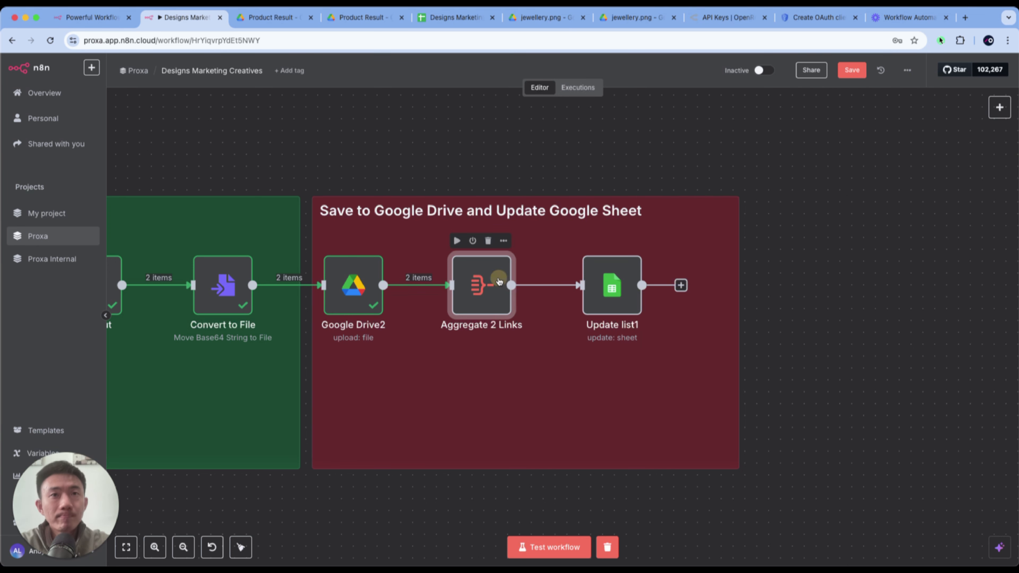
- Check that the Aggregate 2 Links node aggregates the webContentLink field, and test the node
{"action": "double_click", "coordinate": [481, 285]}
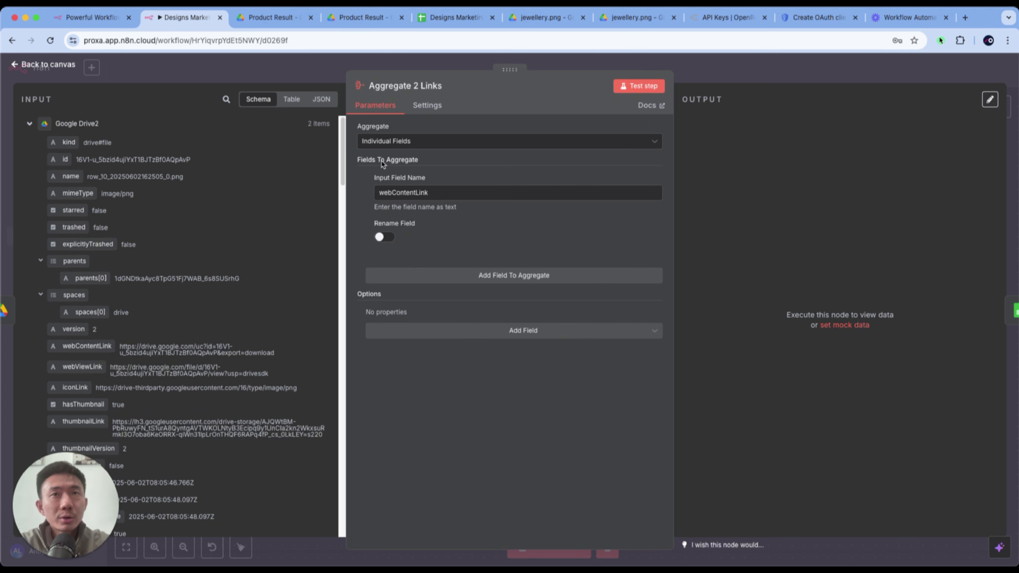
{"action": "left_click", "coordinate": [443, 192]}
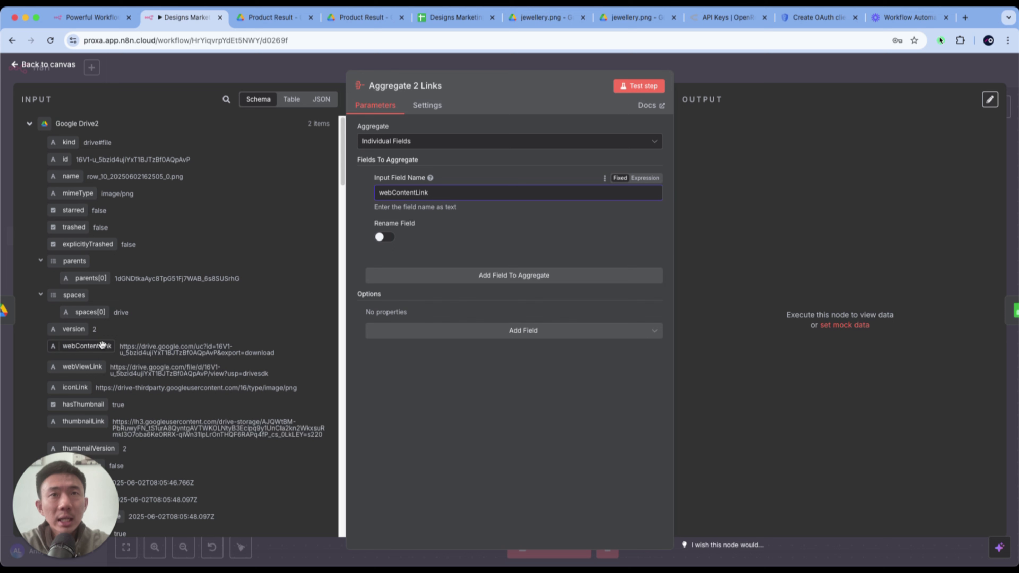
{"action": "left_click", "coordinate": [642, 87]}
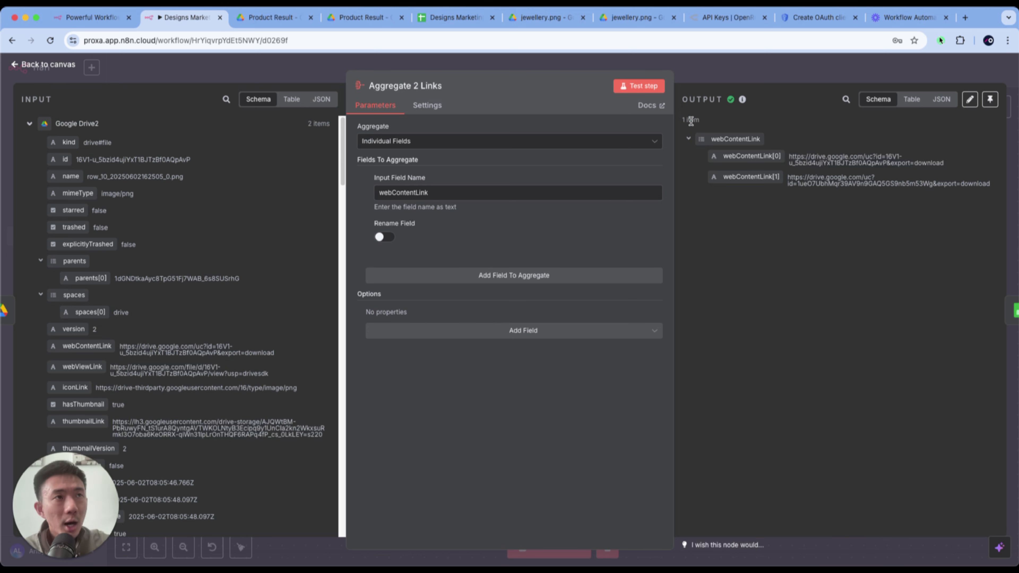
{"action": "left_click", "coordinate": [722, 68]}
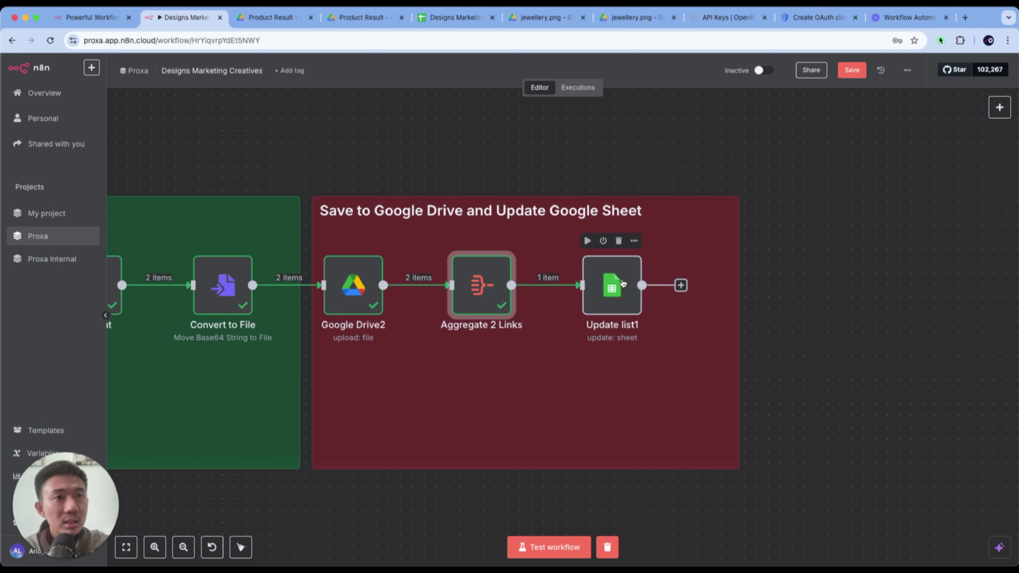
- Open the Update list1 node and examine its document, sheet, matching column and values to update
{"action": "left_click", "coordinate": [622, 283]}
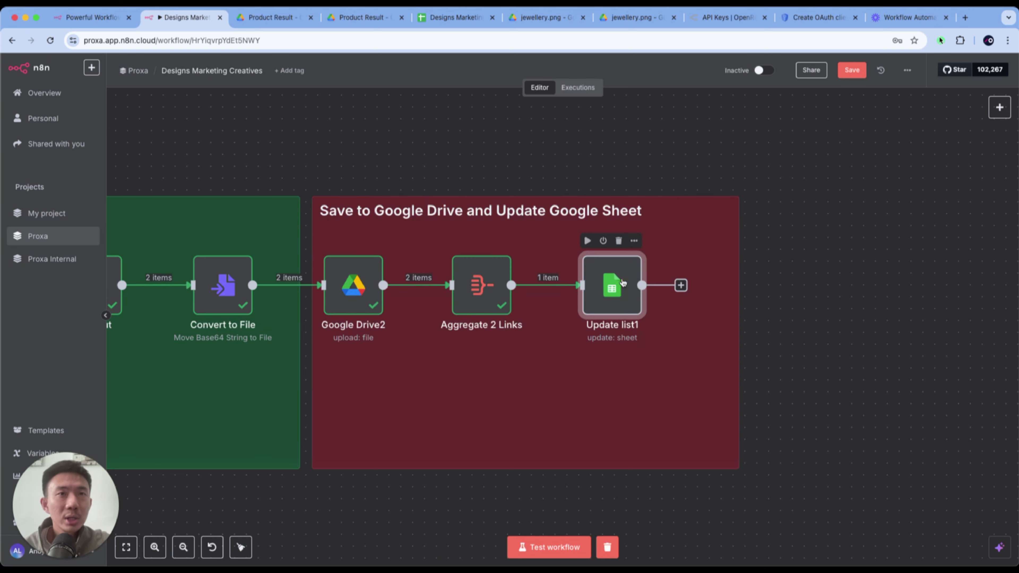
{"action": "double_click", "coordinate": [620, 283]}
{"action": "scroll", "coordinate": [462, 294], "scroll_direction": "down", "scroll_amount": 5}
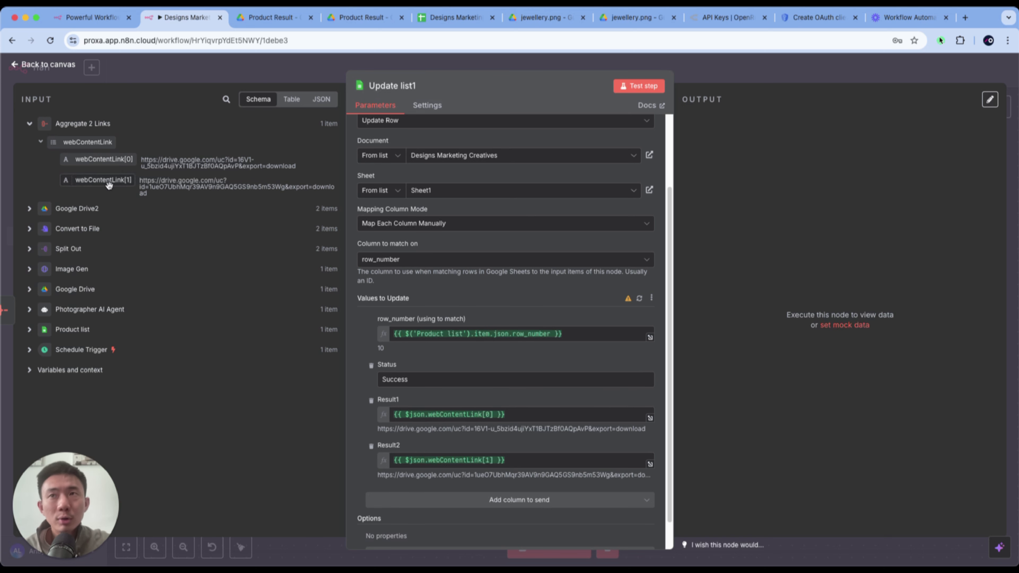
{"action": "scroll", "coordinate": [441, 461], "scroll_direction": "up", "scroll_amount": 5}
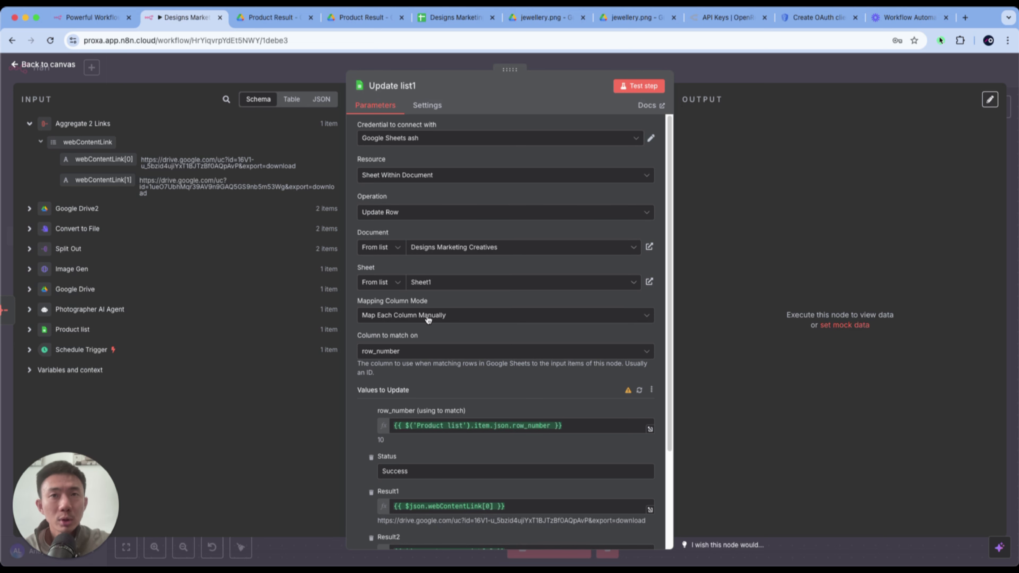
{"action": "scroll", "coordinate": [428, 319], "scroll_direction": "down", "scroll_amount": 3}
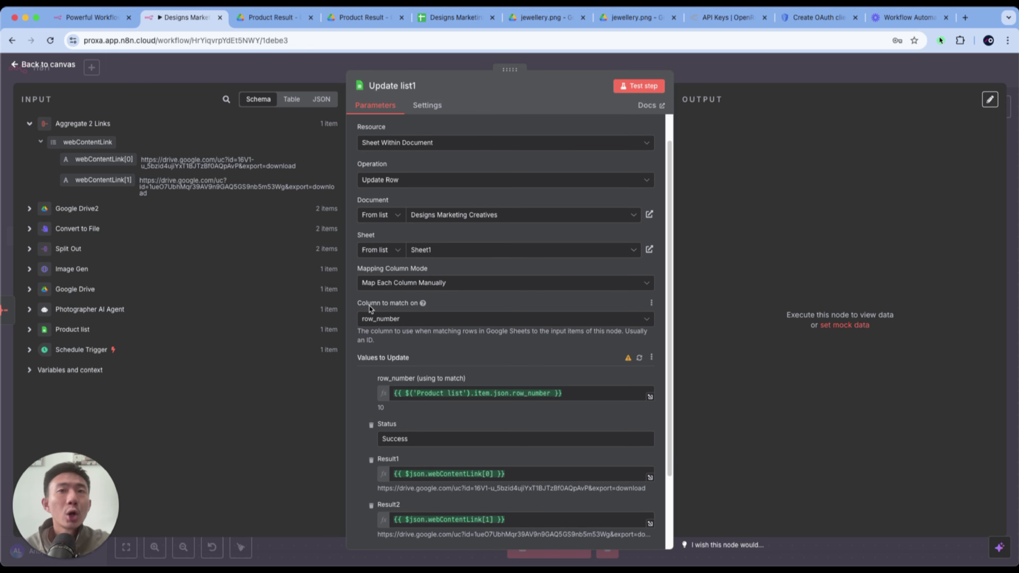
{"action": "scroll", "coordinate": [406, 314], "scroll_direction": "down", "scroll_amount": 5}
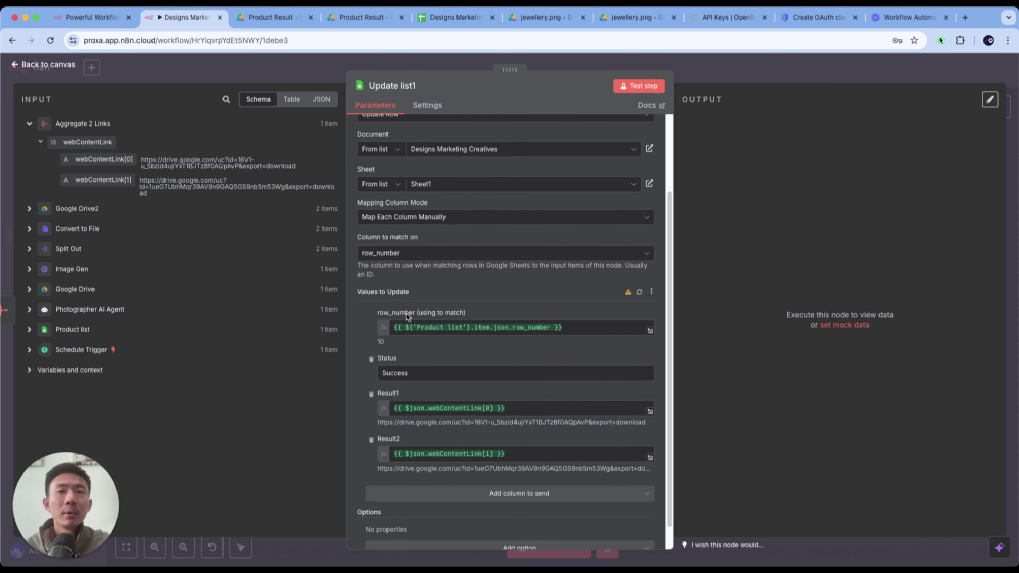
{"action": "scroll", "coordinate": [406, 314], "scroll_direction": "down", "scroll_amount": 2}
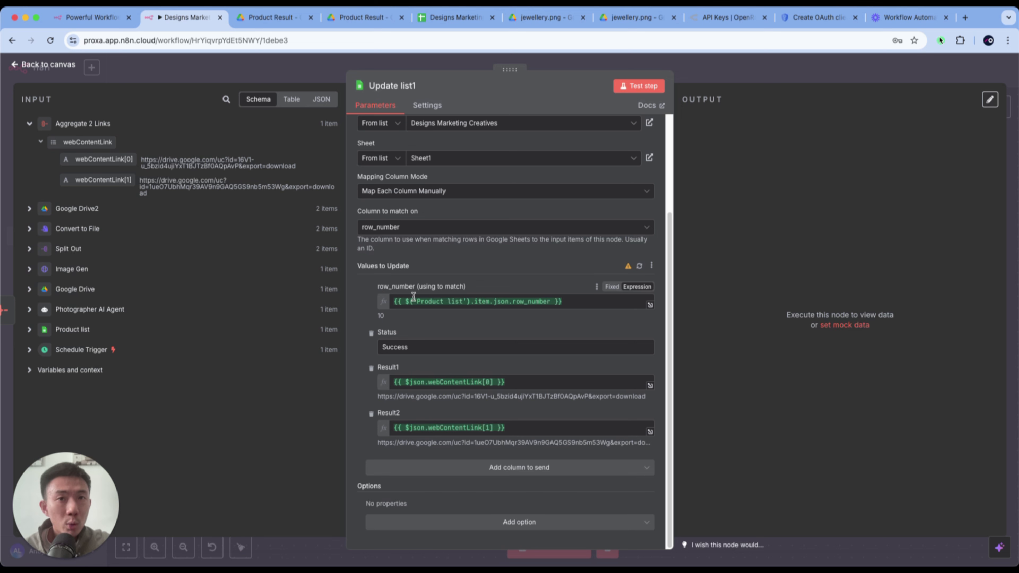
- Compare Product list's row_number in the input schema with the matching expression, and examine the Status and Result mappings
{"action": "left_click", "coordinate": [35, 333]}
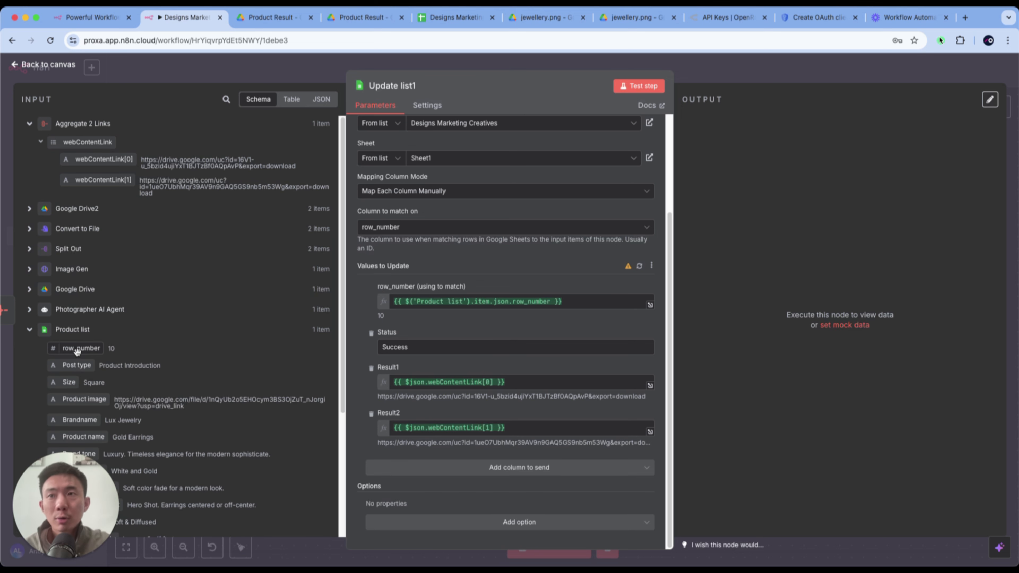
{"action": "left_click_drag", "start_coordinate": [81, 348], "coordinate": [128, 351]}
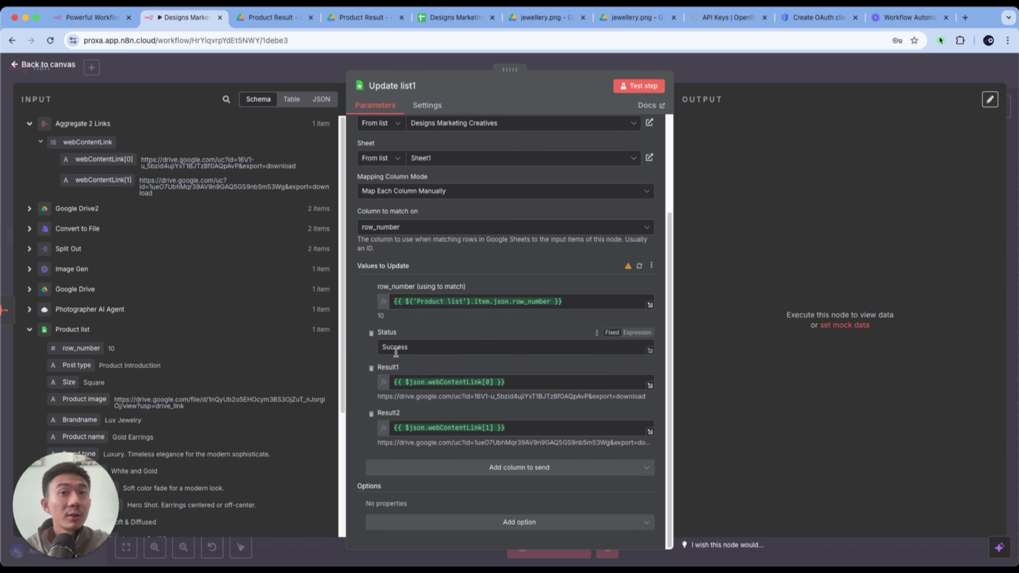
{"action": "left_click", "coordinate": [434, 342]}
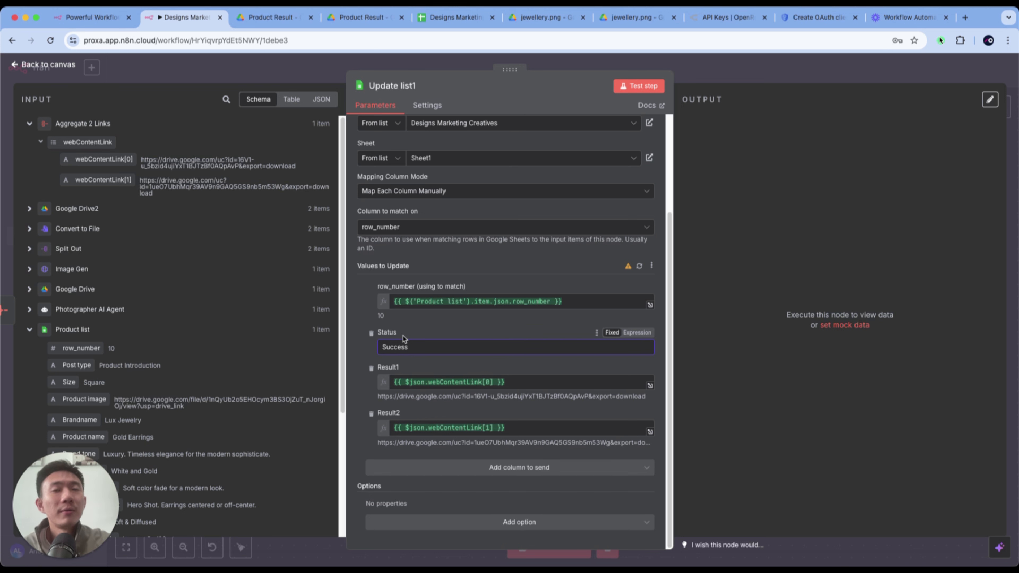
{"action": "left_click", "coordinate": [488, 363]}
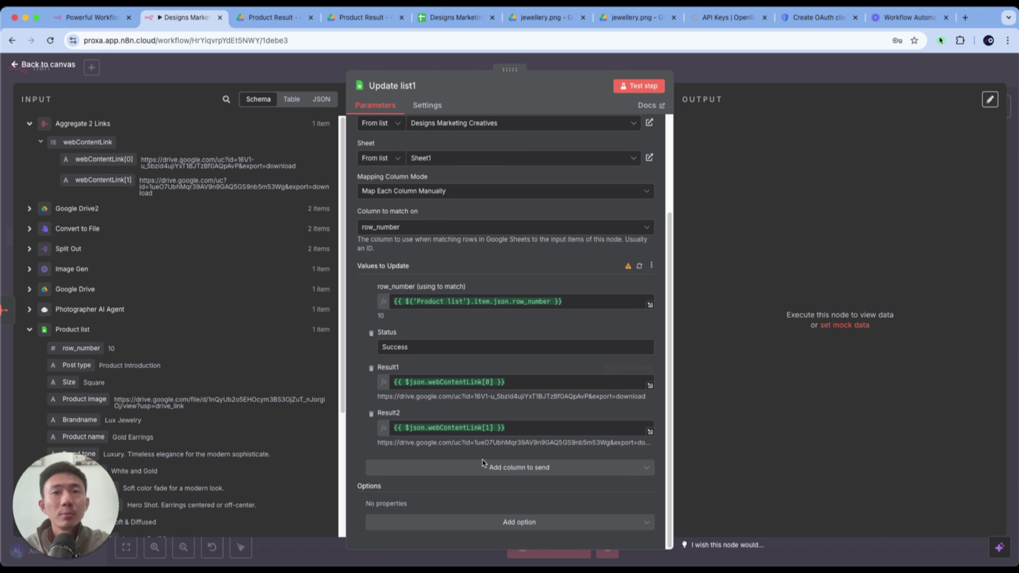
- Test the Update list1 node and check the Result1 and Result2 links in row 10 of the Designs Marketing Creatives spreadsheet
{"action": "left_click", "coordinate": [634, 87]}
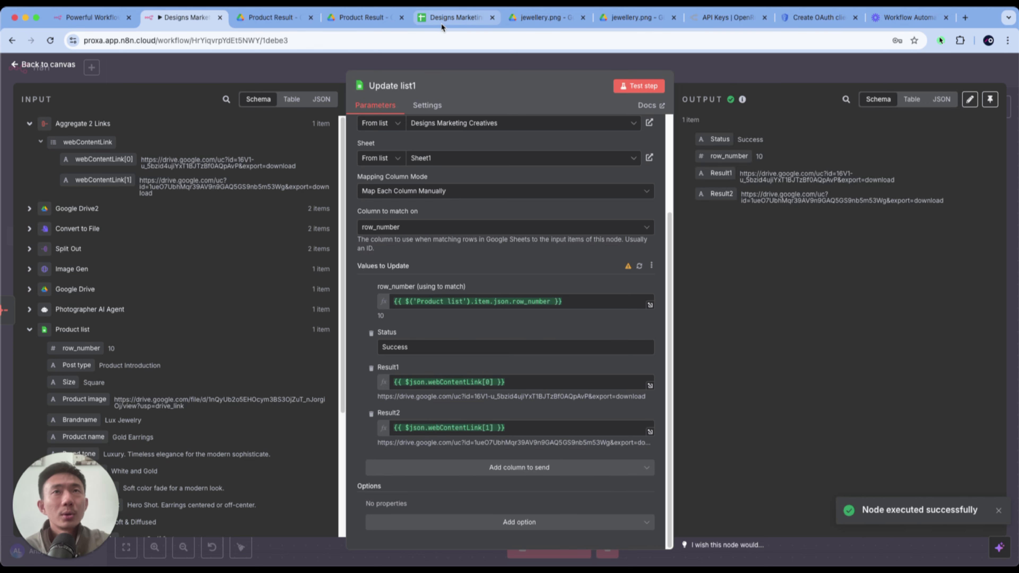
{"action": "left_click", "coordinate": [449, 18]}
{"action": "scroll", "coordinate": [582, 266], "scroll_direction": "right", "scroll_amount": 5}
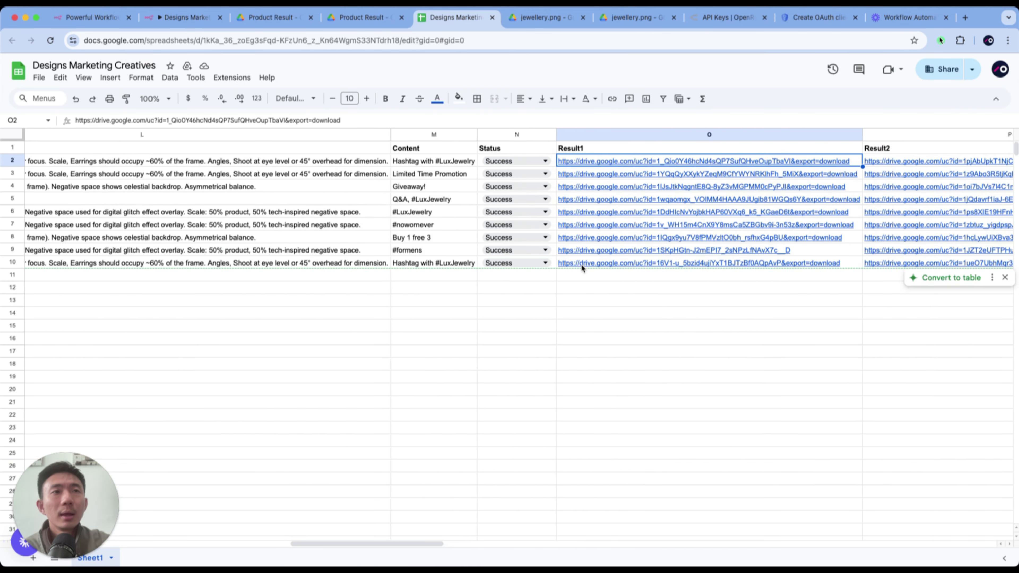
{"action": "scroll", "coordinate": [606, 299], "scroll_direction": "right", "scroll_amount": 5}
{"action": "left_click", "coordinate": [558, 275]}
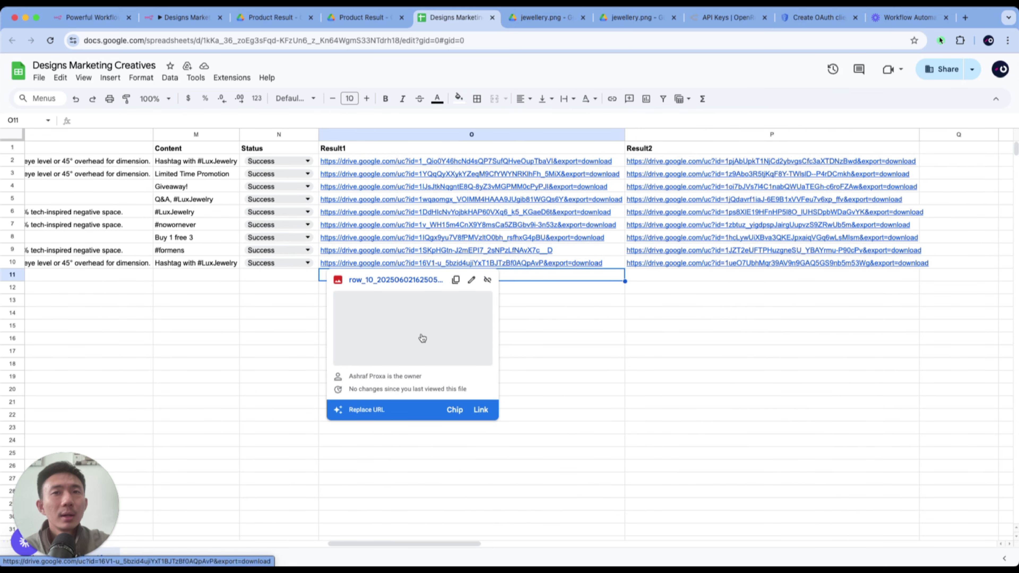
{"action": "left_click", "coordinate": [742, 264]}
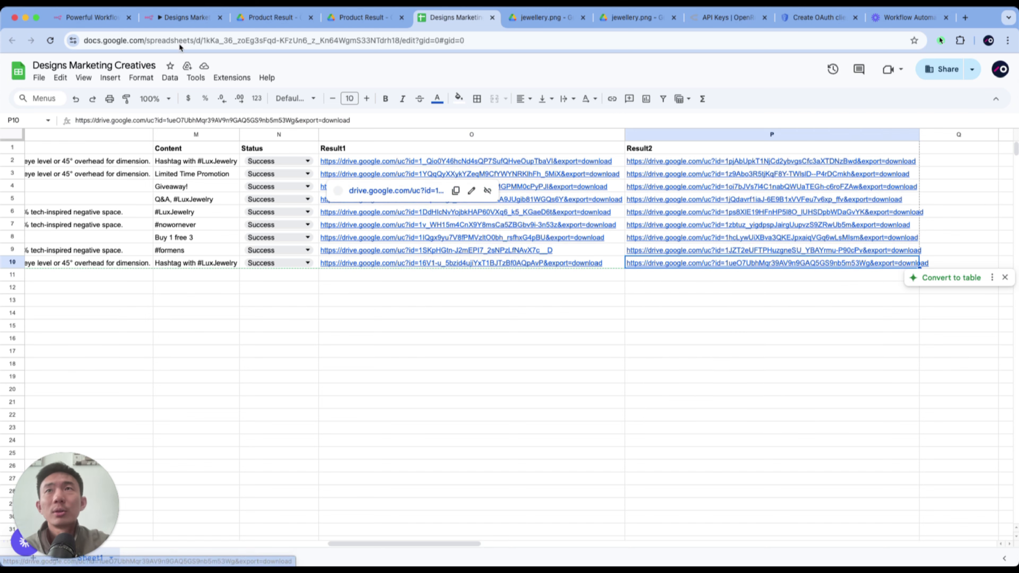
- Switch back to the n8n workflow, unpin the output data of the Photographer AI Agent and Image Gen nodes, and save
{"action": "left_click", "coordinate": [172, 17]}
{"action": "left_click", "coordinate": [298, 62]}
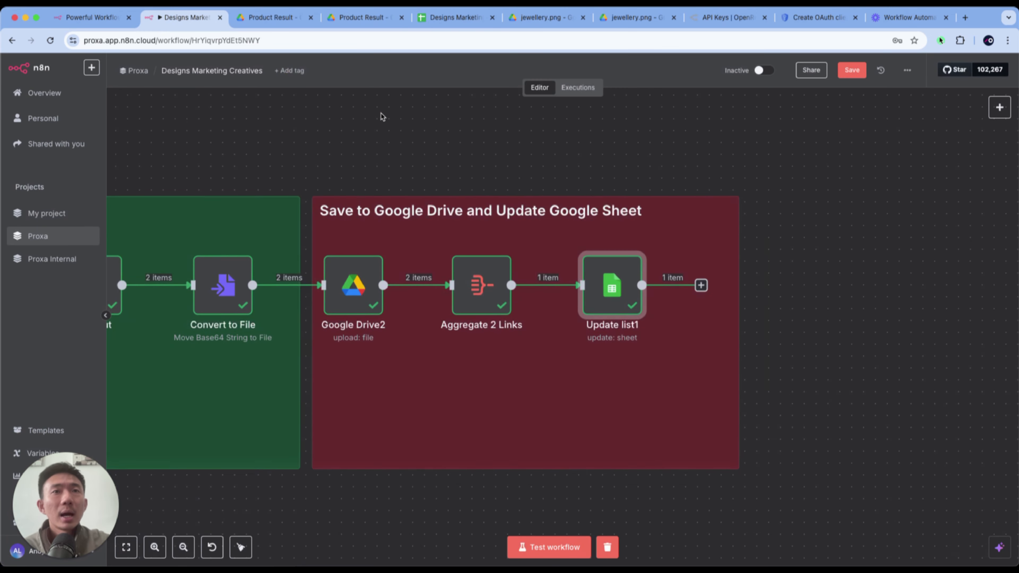
{"action": "scroll", "coordinate": [380, 114], "scroll_direction": "left", "scroll_amount": 5}
{"action": "scroll", "coordinate": [380, 114], "scroll_direction": "down", "scroll_amount": 3}
{"action": "scroll", "coordinate": [381, 116], "scroll_direction": "left", "scroll_amount": 4}
{"action": "scroll", "coordinate": [380, 114], "scroll_direction": "left", "scroll_amount": 5}
{"action": "scroll", "coordinate": [380, 115], "scroll_direction": "up", "scroll_amount": 2}
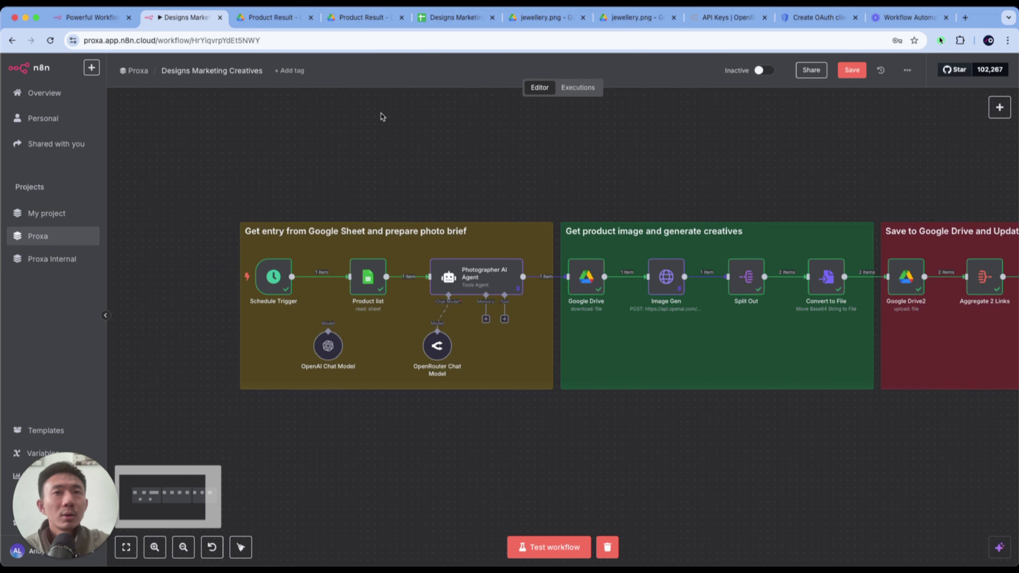
{"action": "right_click", "coordinate": [470, 268]}
{"action": "left_click", "coordinate": [512, 357]}
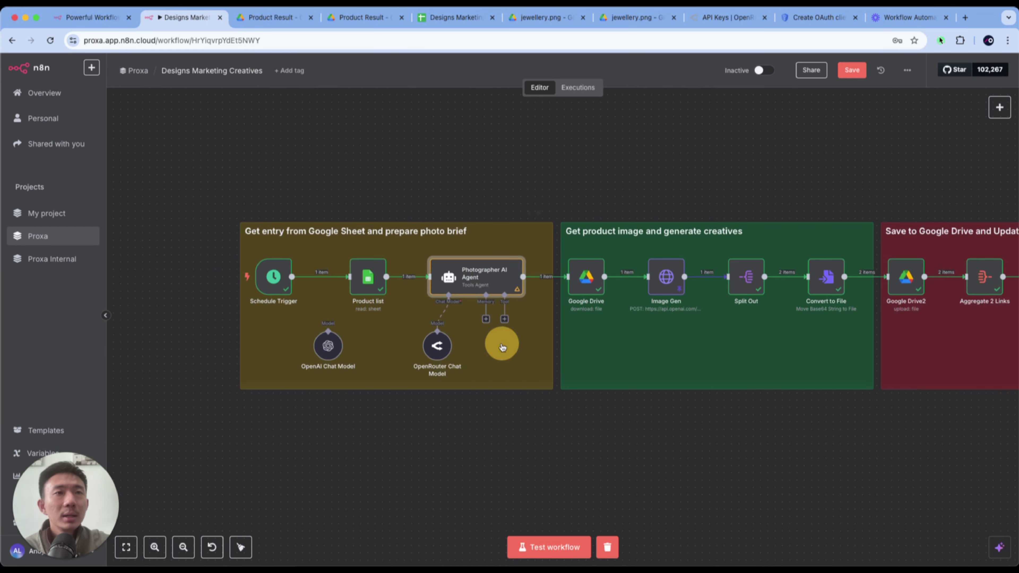
{"action": "right_click", "coordinate": [671, 281]}
{"action": "left_click", "coordinate": [701, 353]}
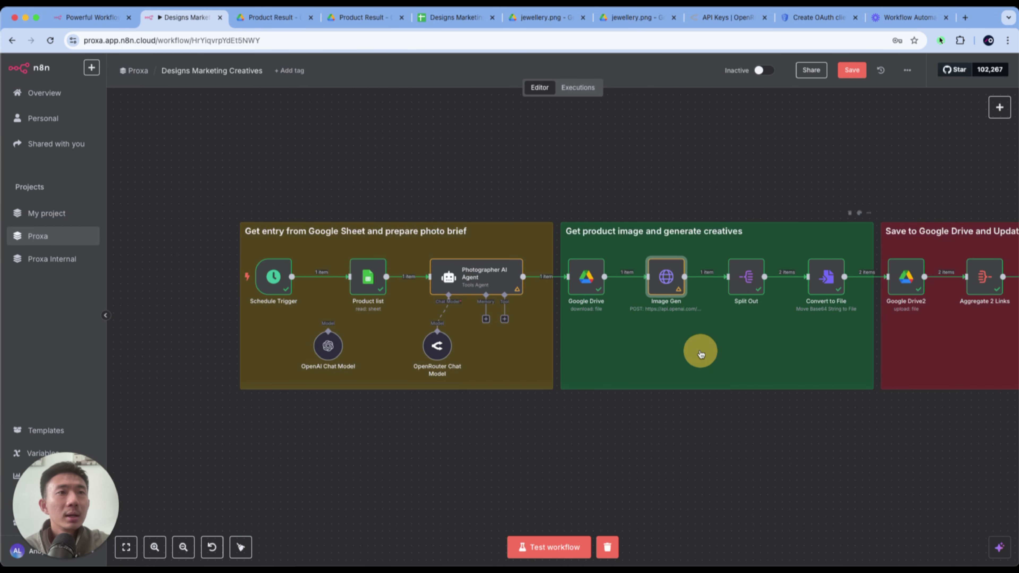
{"action": "left_click", "coordinate": [842, 69]}
{"action": "scroll", "coordinate": [446, 172], "scroll_direction": "right", "scroll_amount": 5}
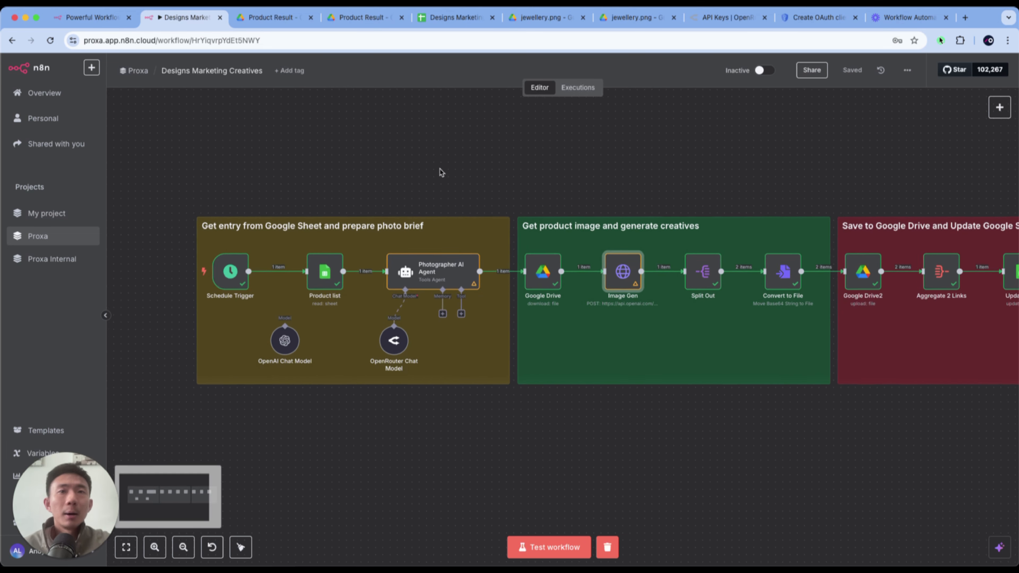